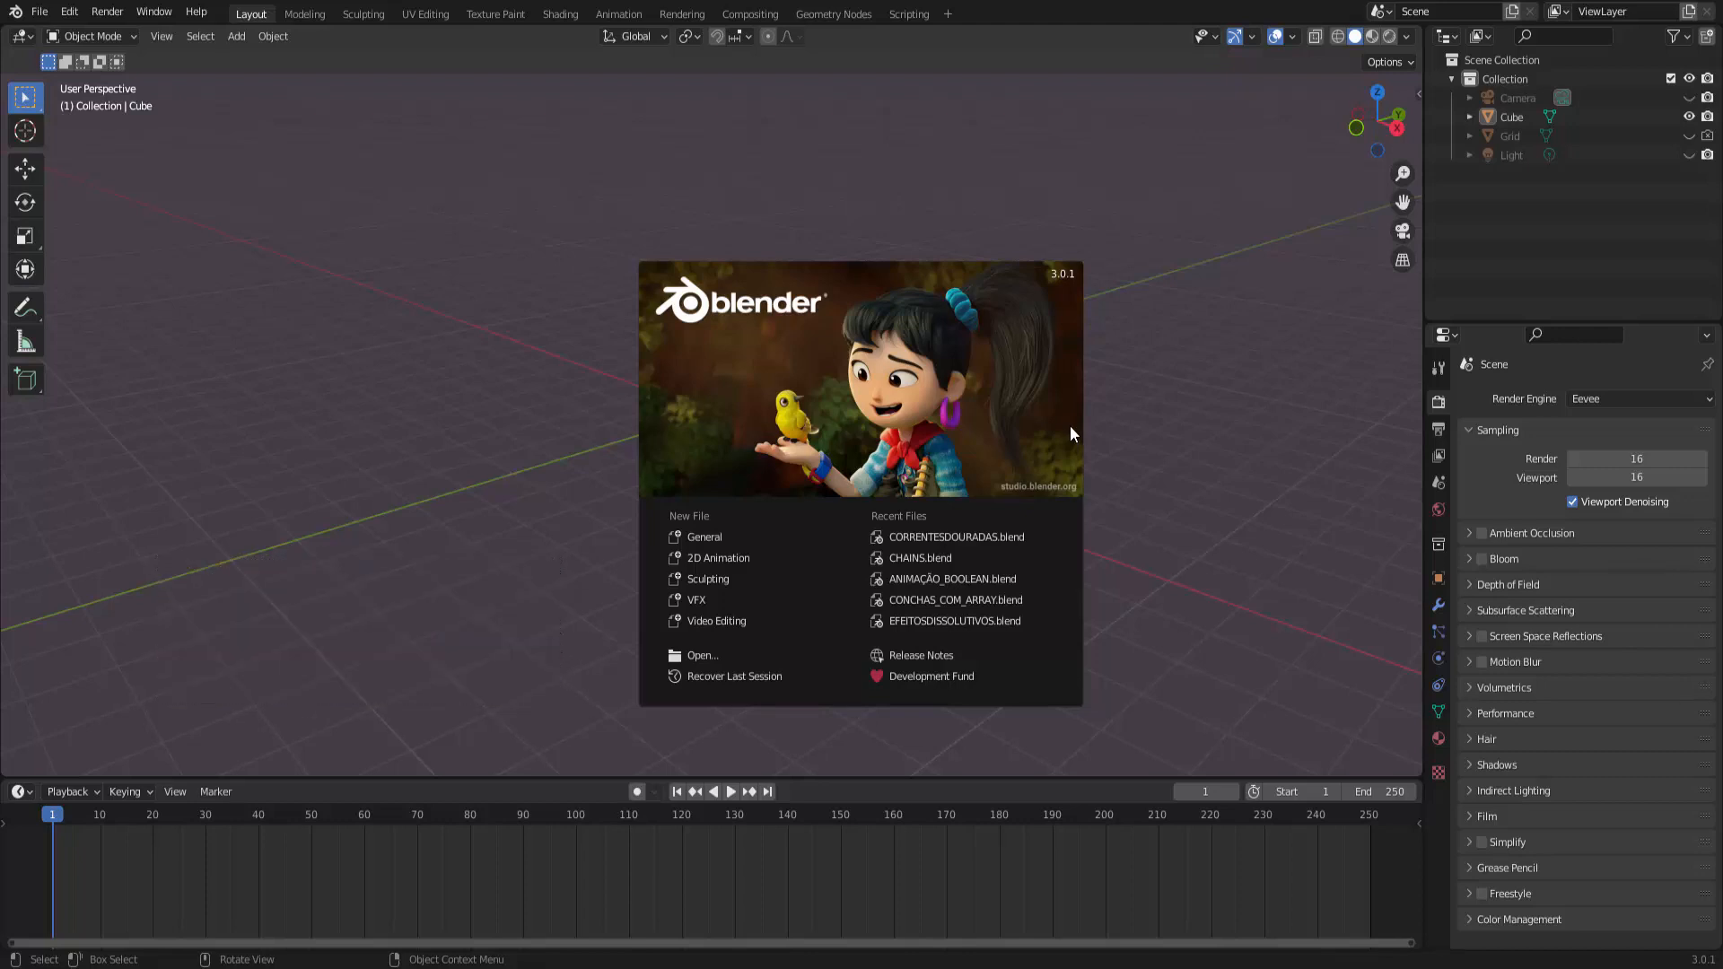
# Step: Switch to the Blender 2.83.9 window and dismiss its splash screen
pyautogui.moveTo(1167, 967)
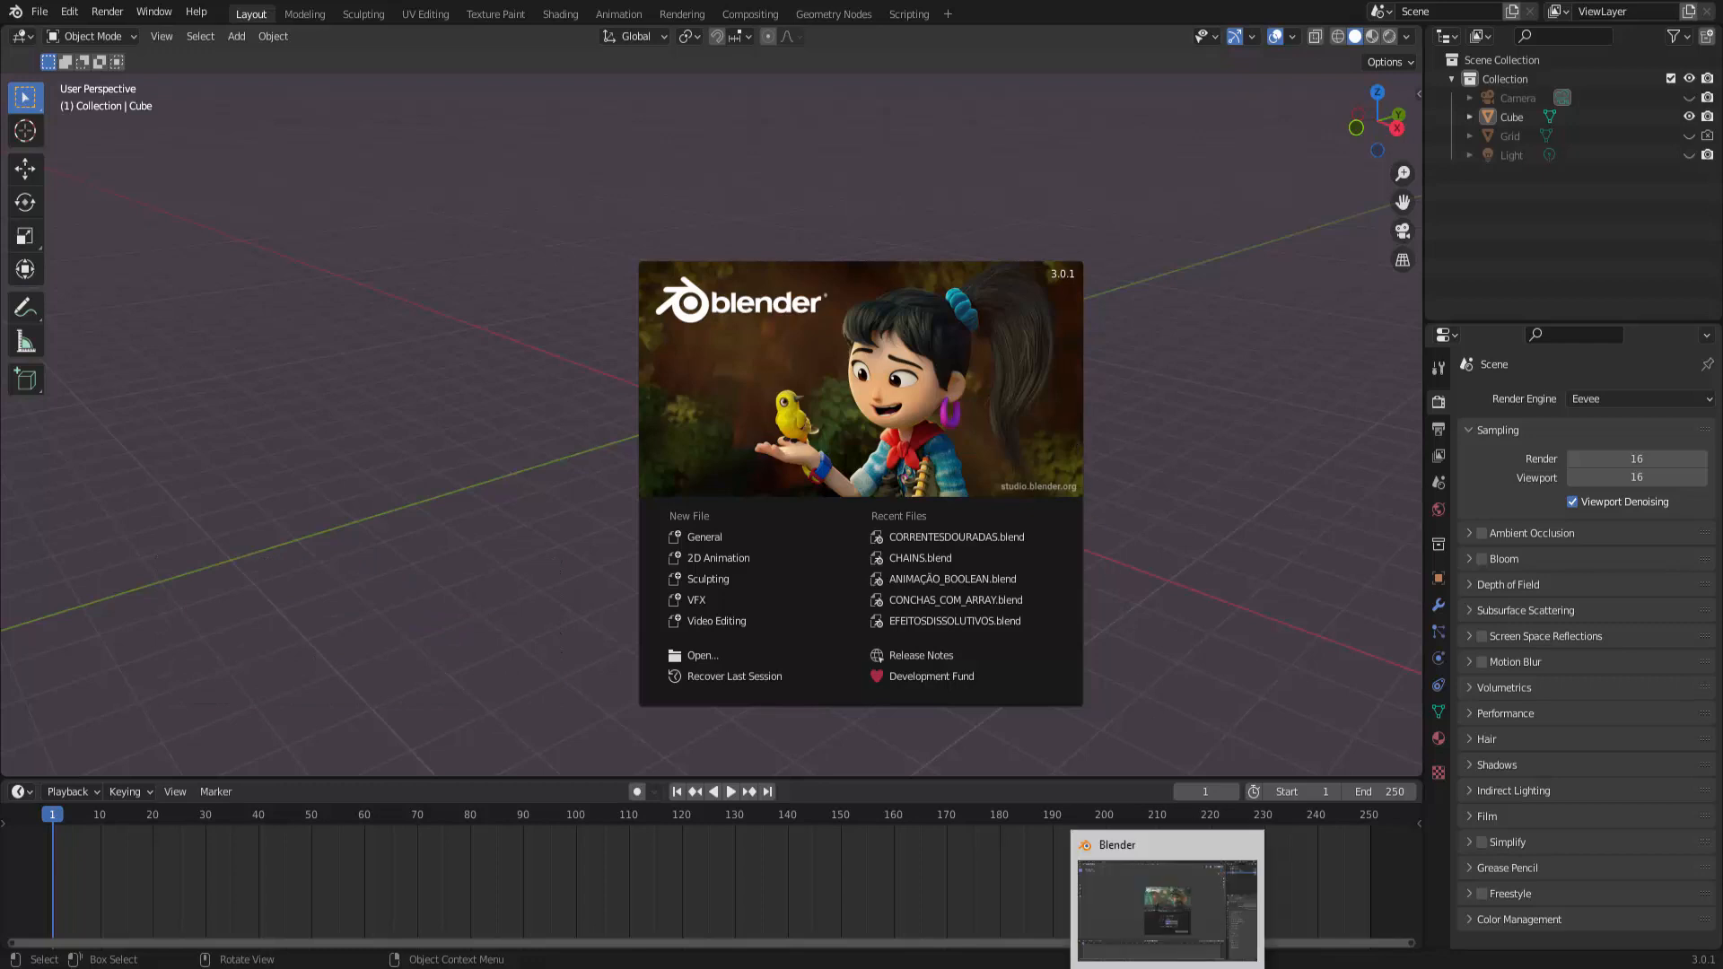
pyautogui.click(1167, 908)
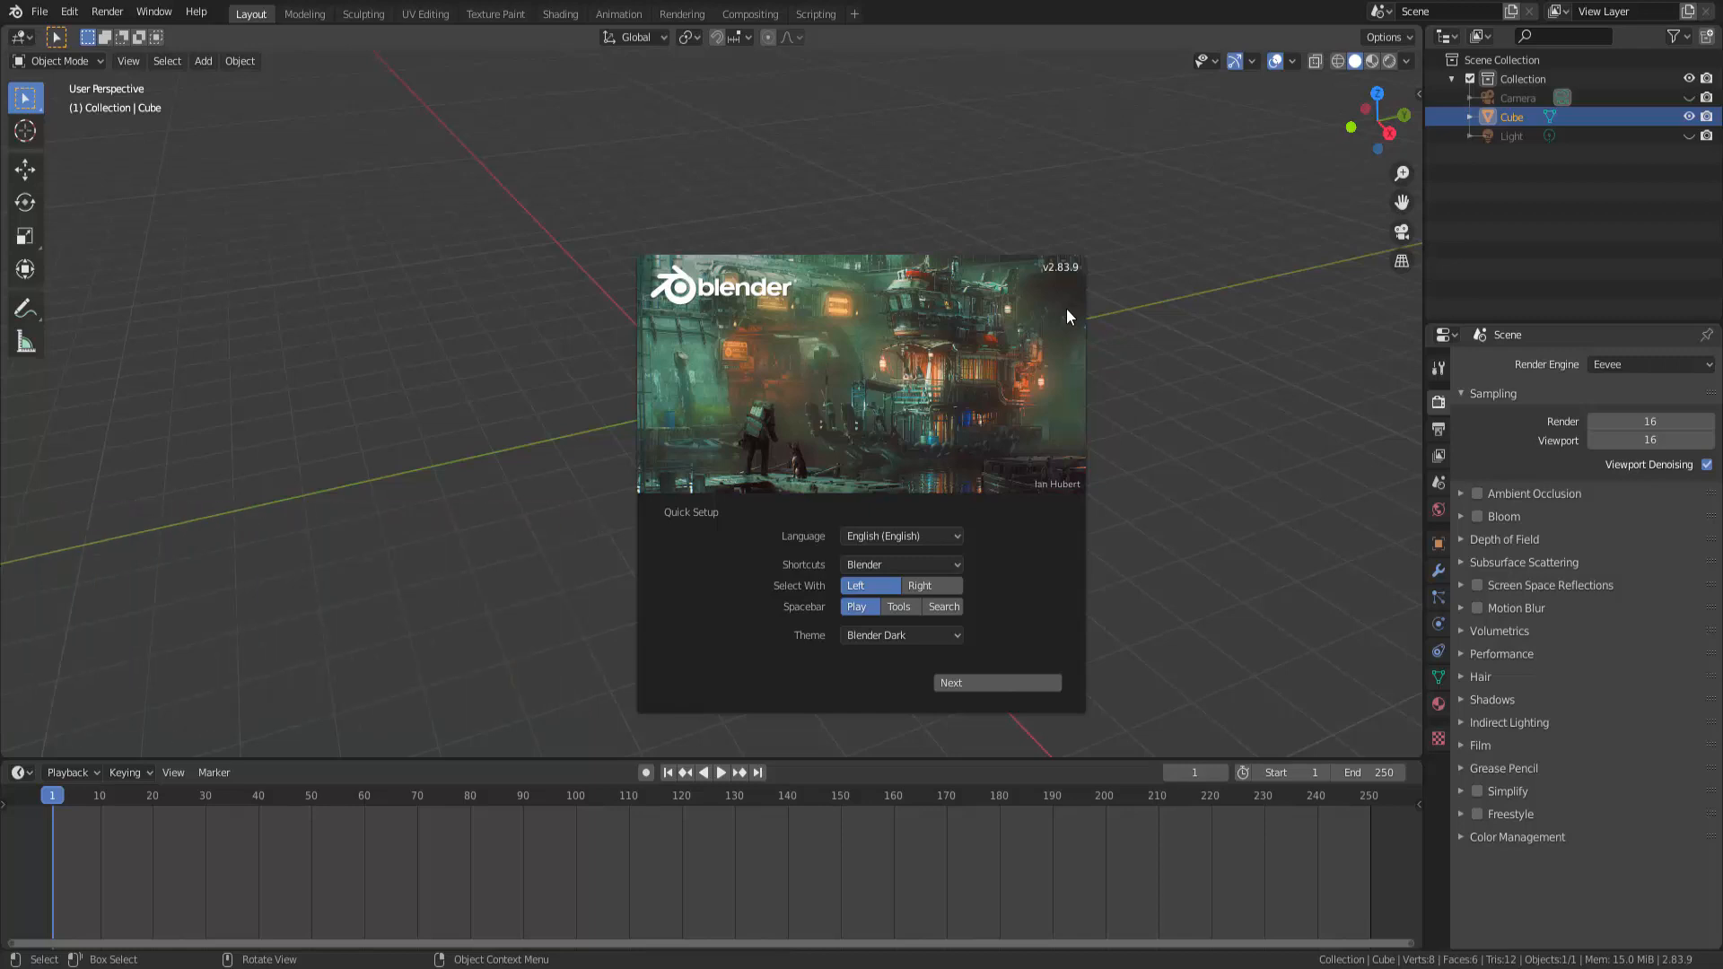
pyautogui.click(874, 430)
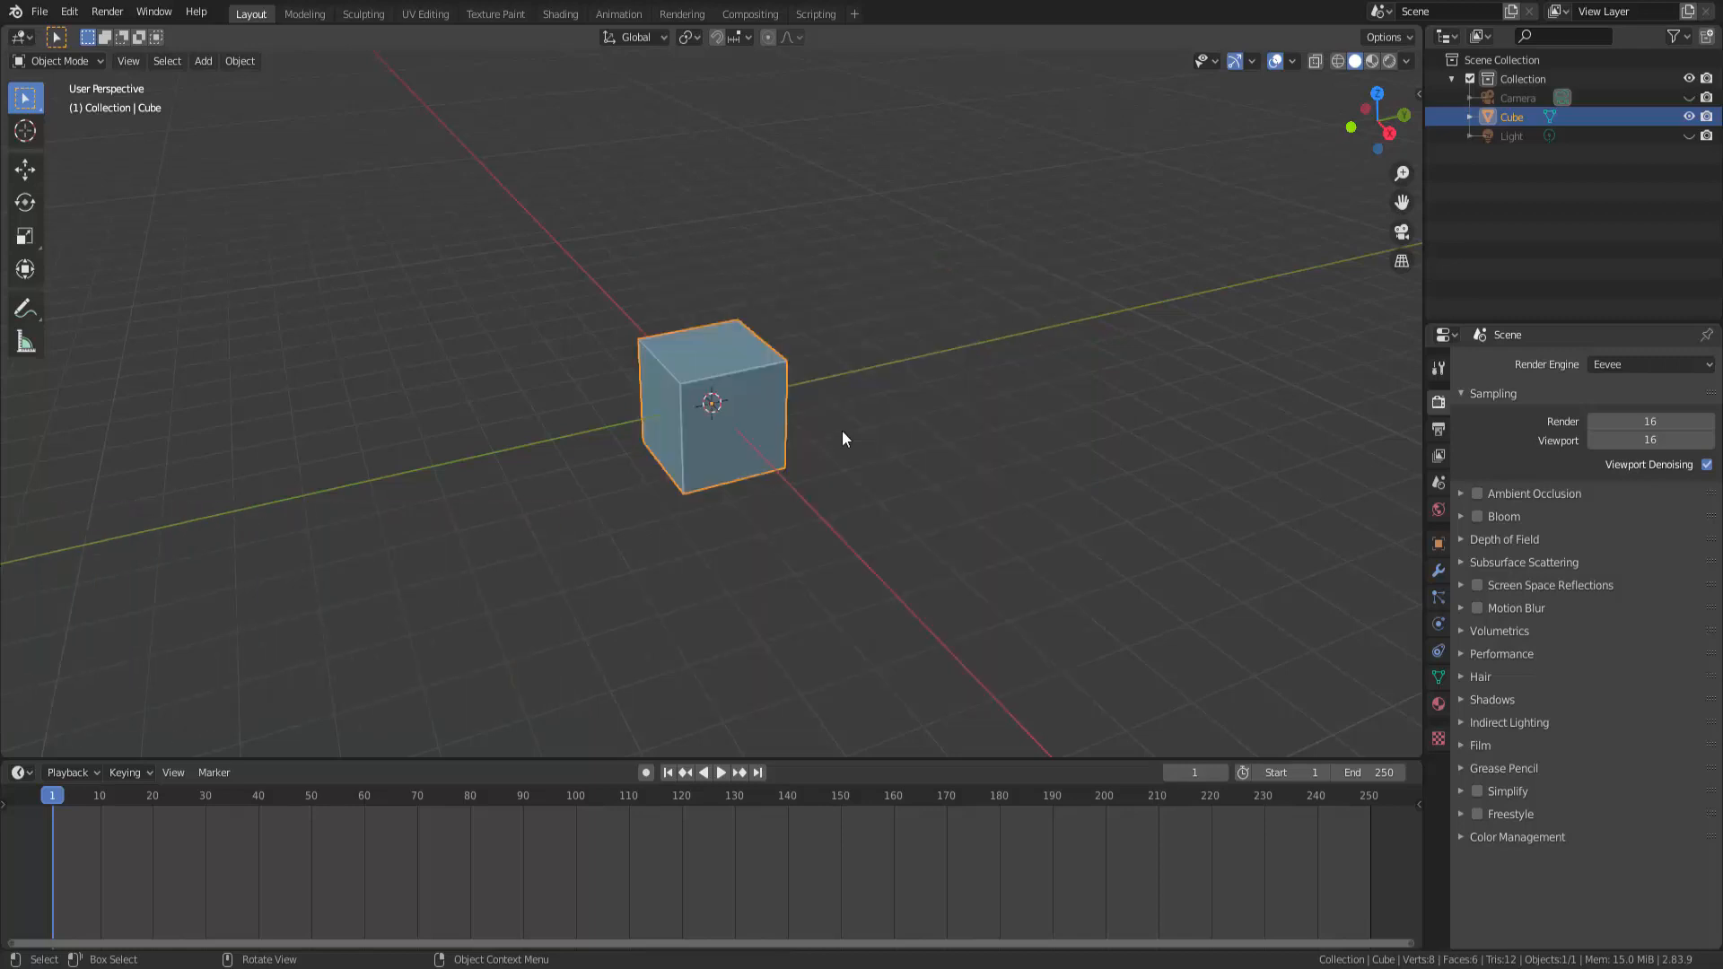
# Step: Move the cube backward in the negative X direction, clear of the 3D cursor at the origin
pyautogui.click(25, 168)
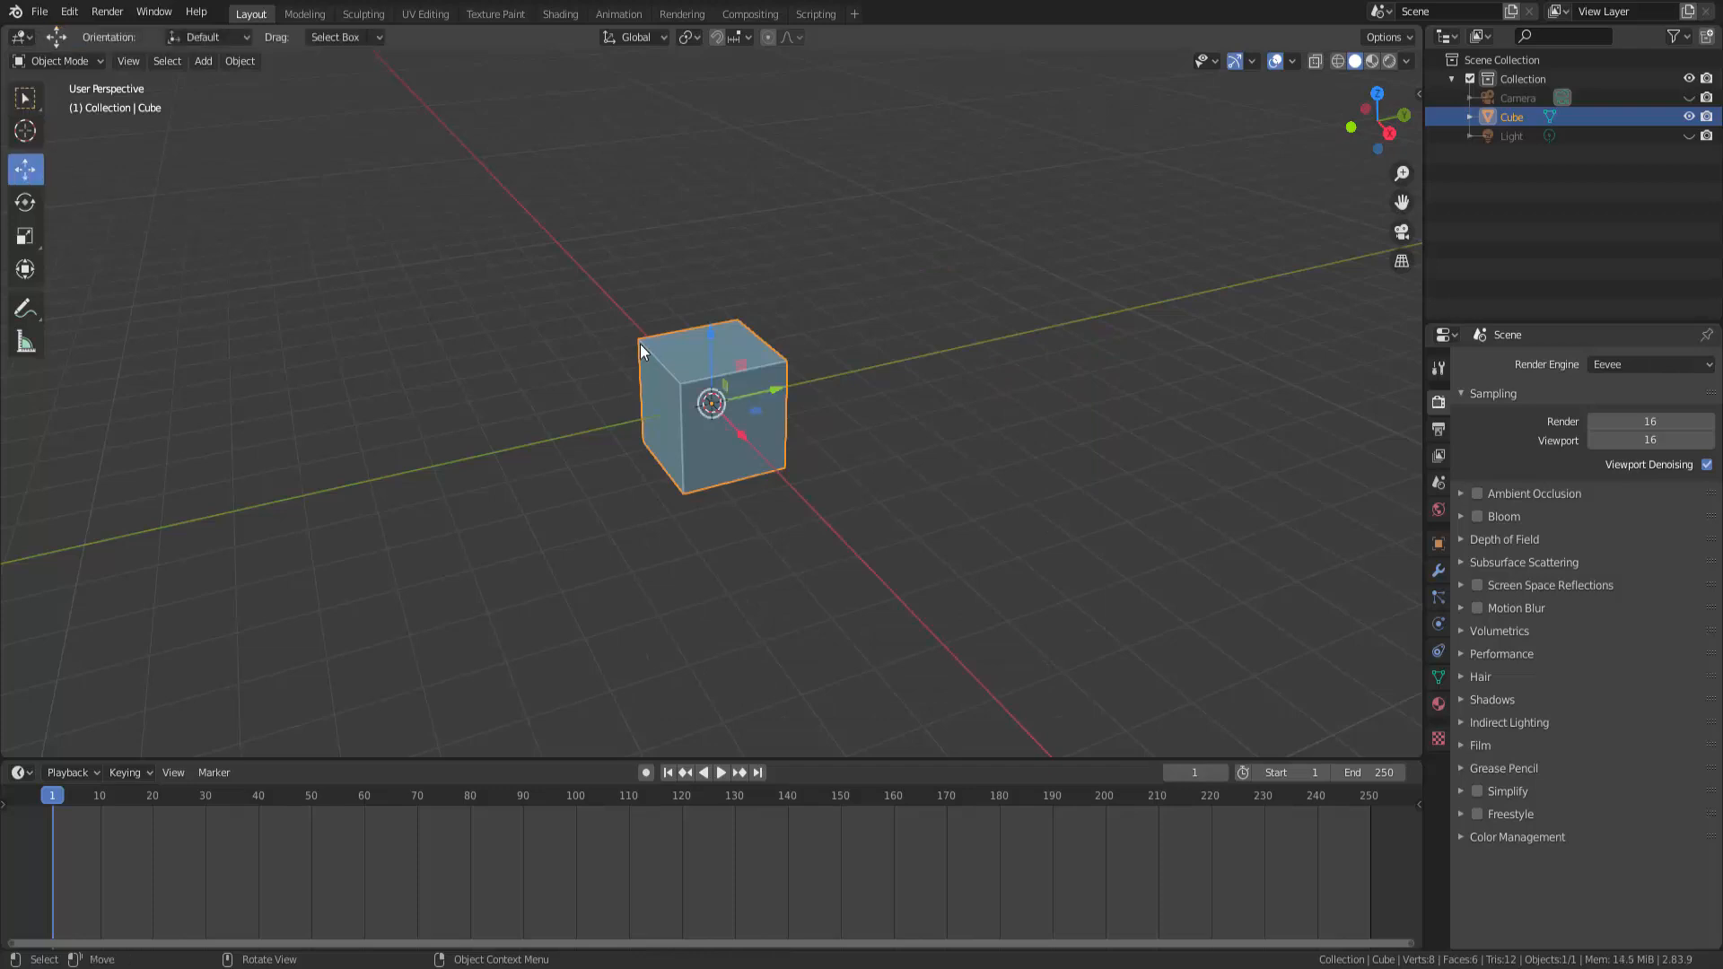
pyautogui.moveTo(732, 437); pyautogui.dragTo(676, 357)
pyautogui.press('g')
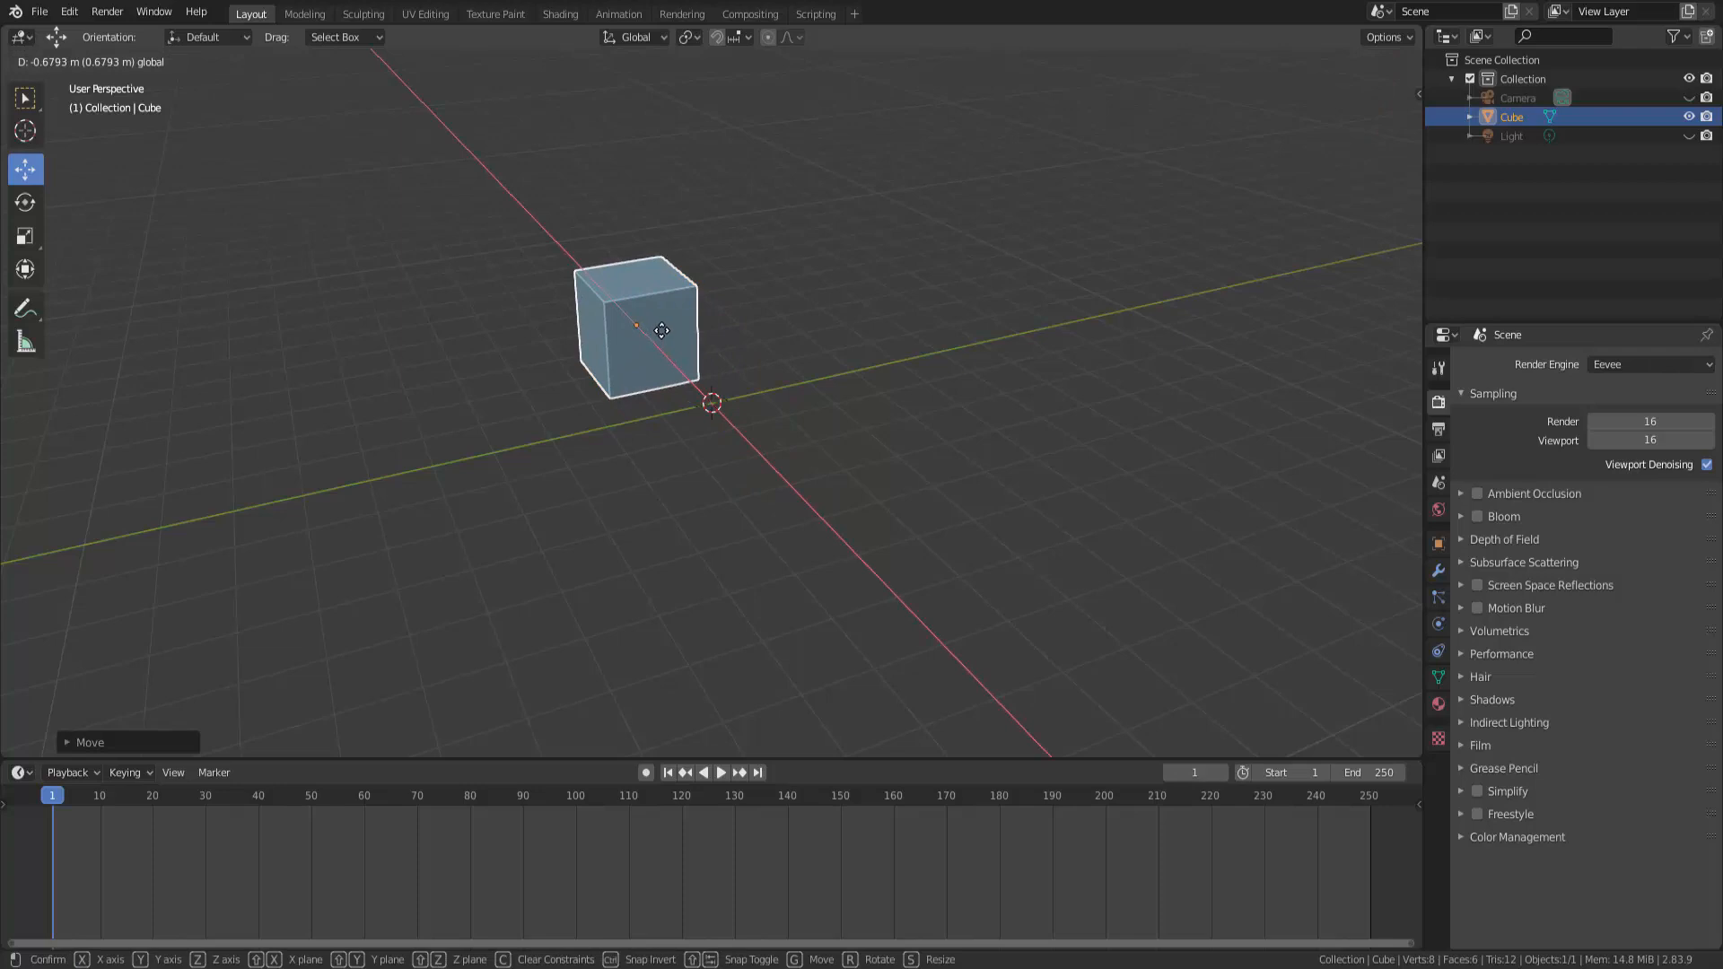
pyautogui.click(662, 330)
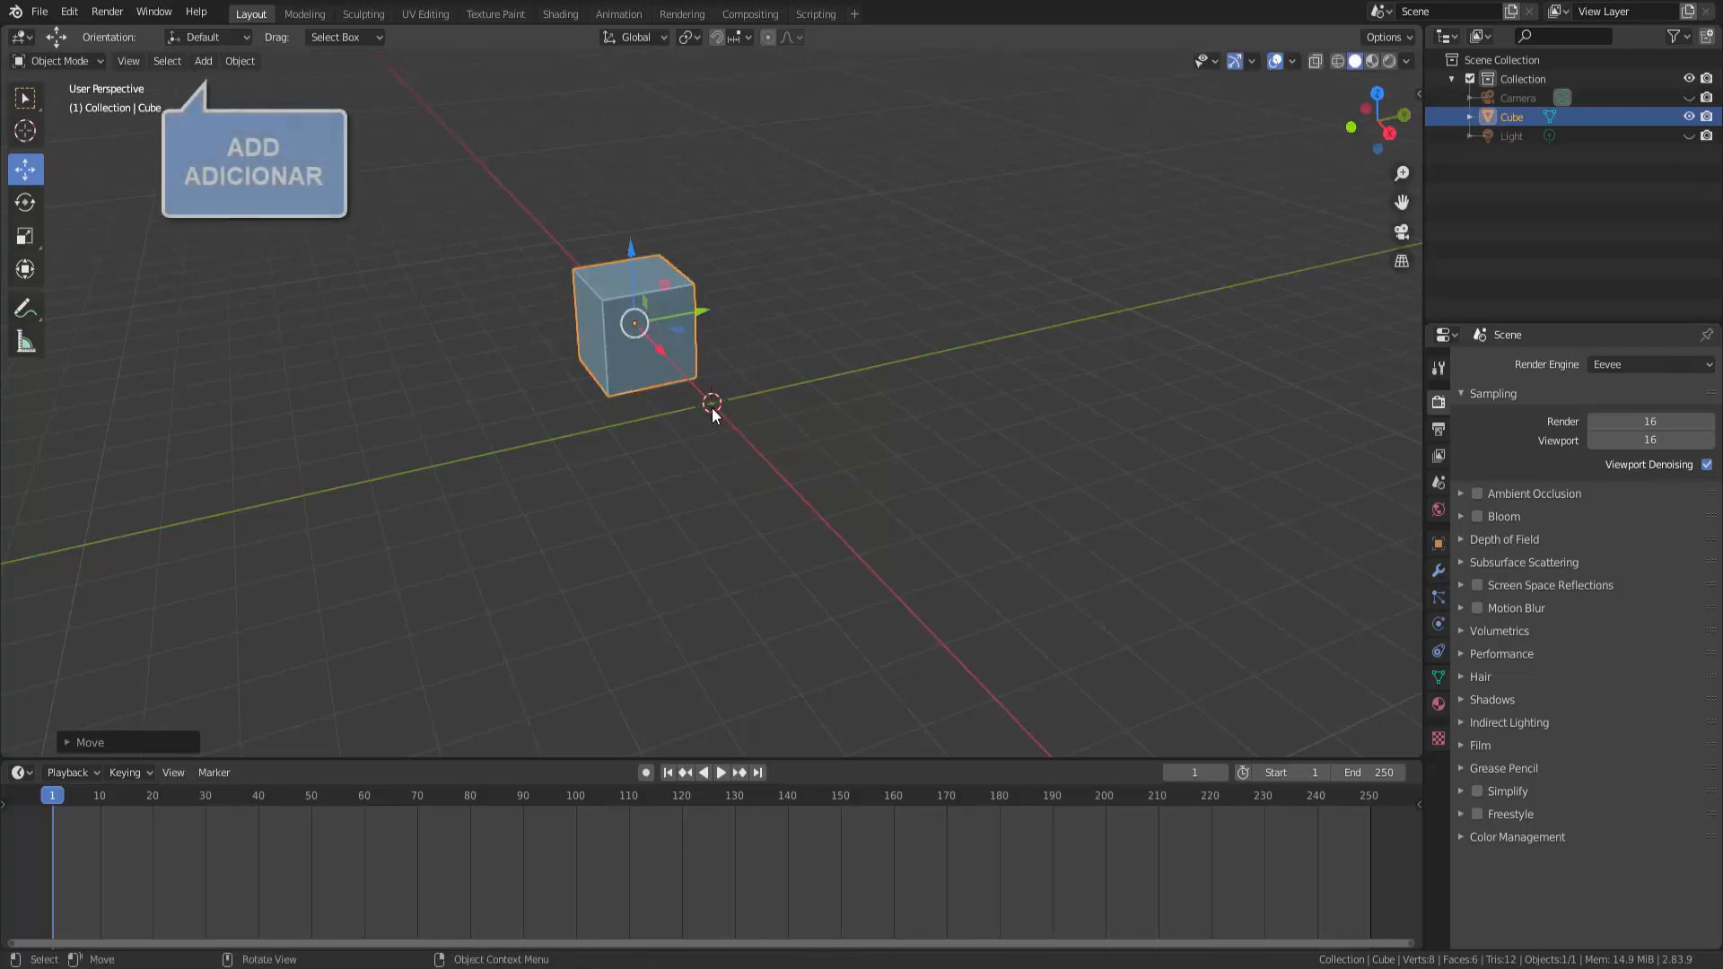
# Step: Add a mesh circle at the origin and rotate it 90° around the Y axis so it faces the cube
pyautogui.click(204, 62)
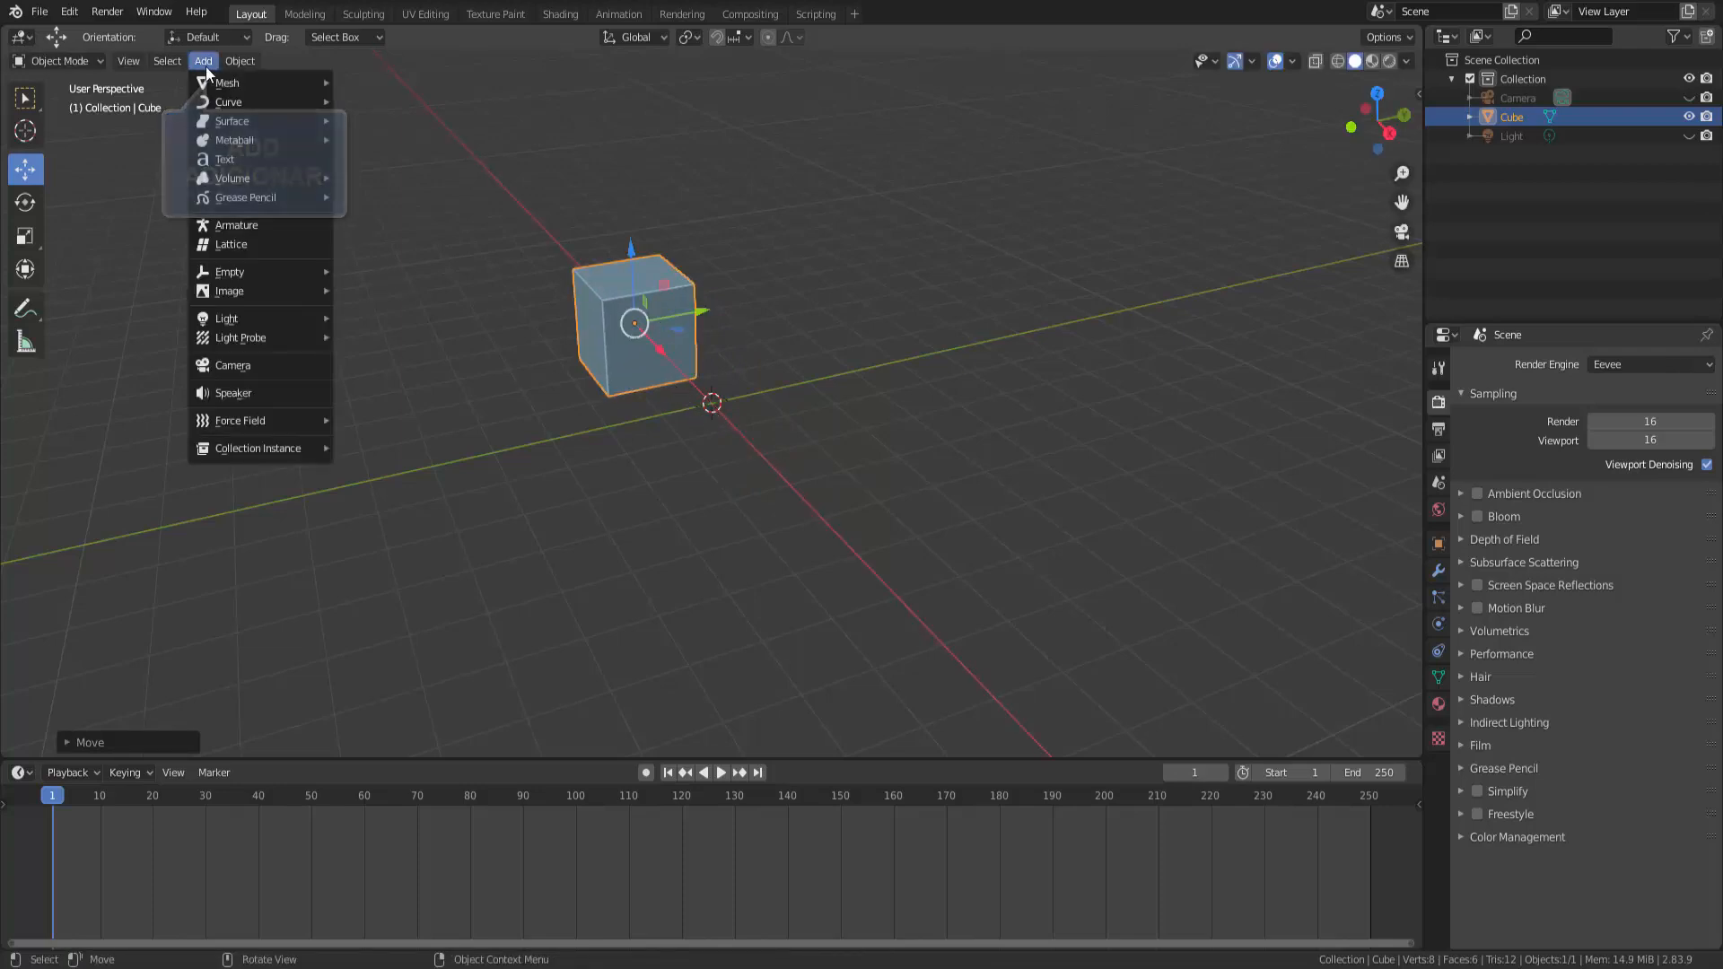
pyautogui.moveTo(269, 83)
pyautogui.click(376, 122)
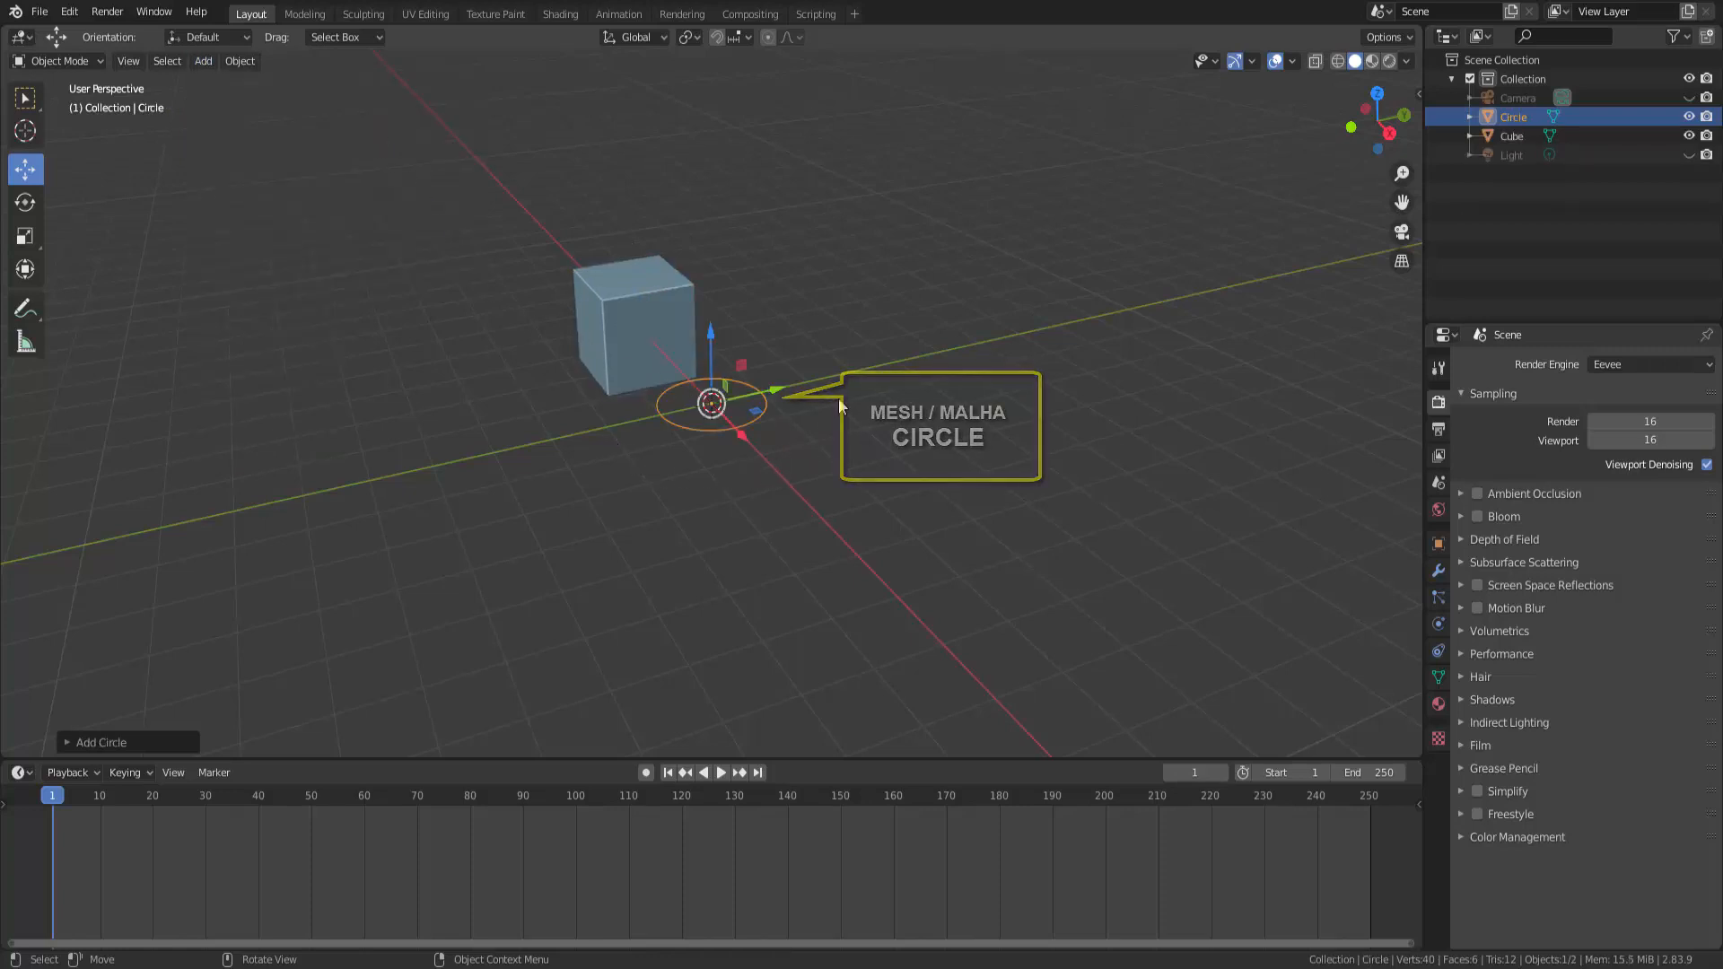
pyautogui.press('r')
pyautogui.press('y')
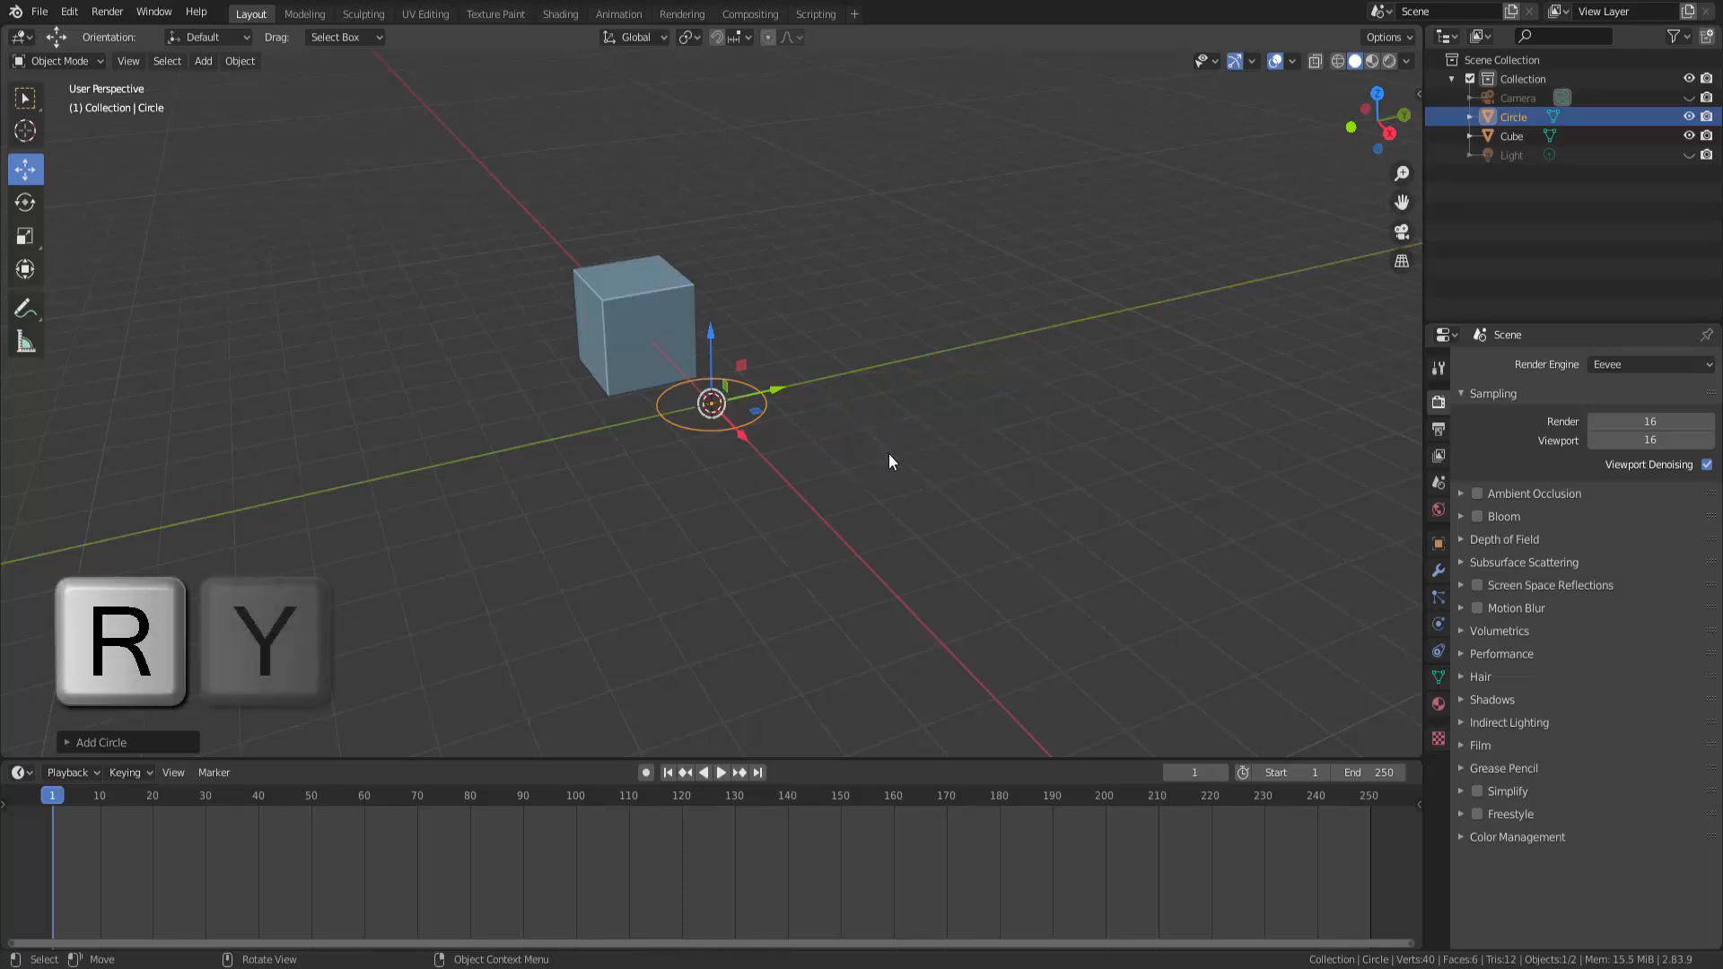
pyautogui.press('9')
pyautogui.press('0')
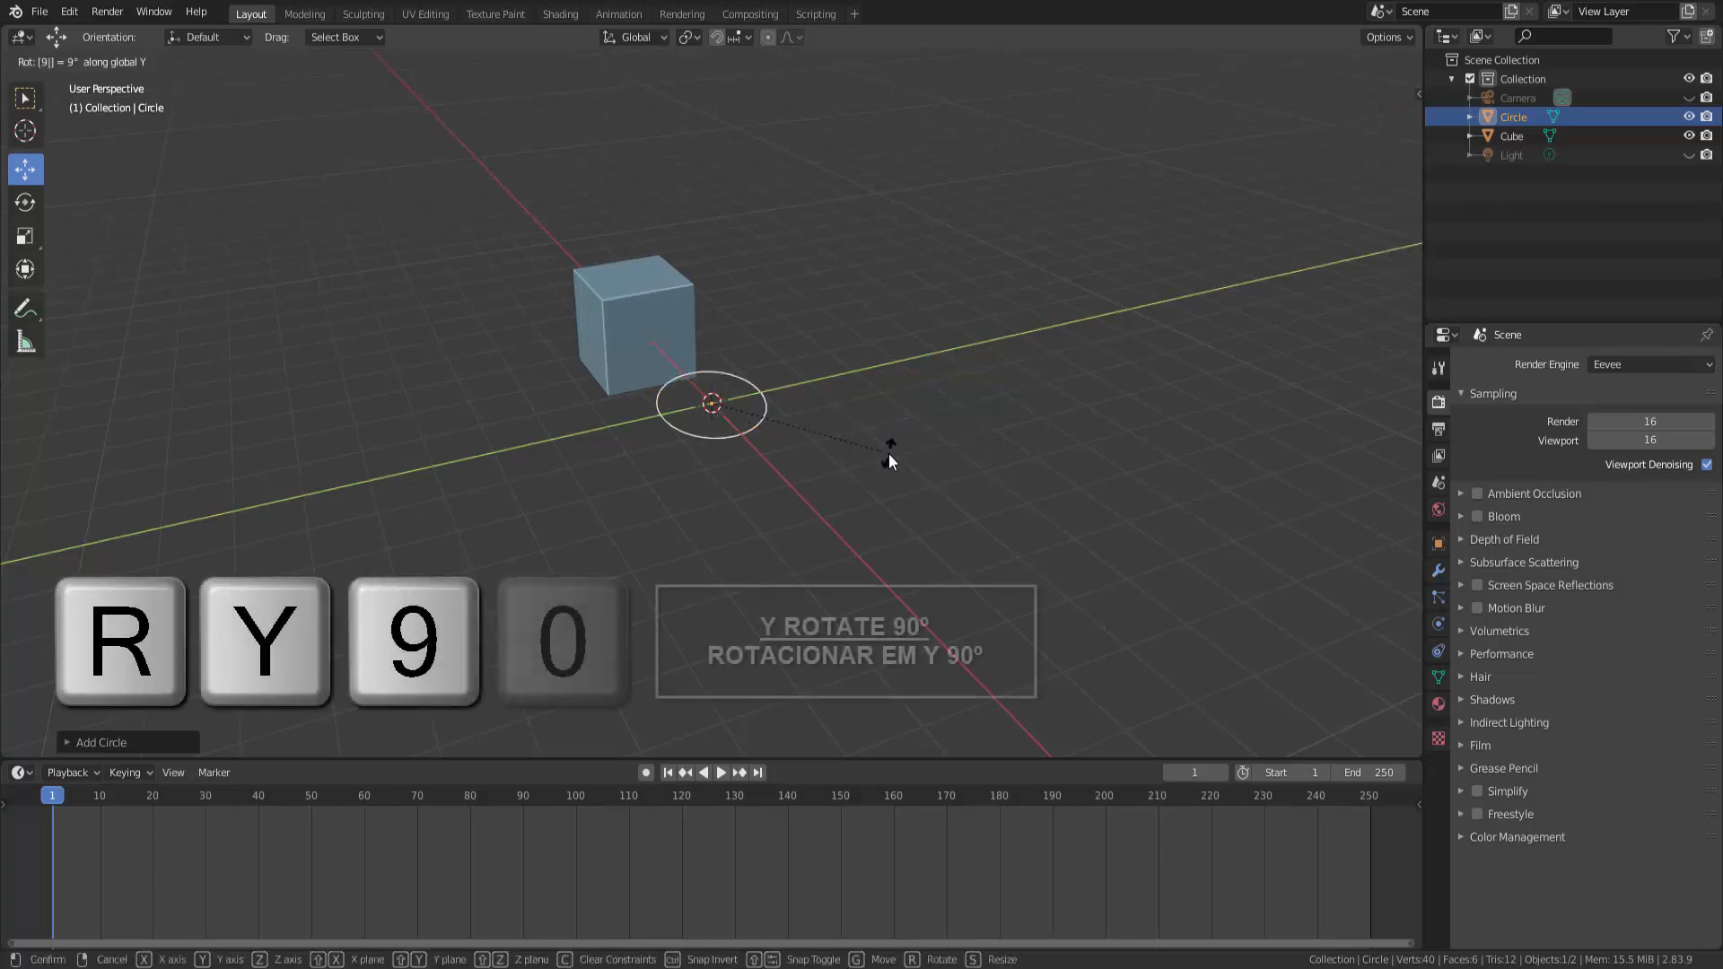
pyautogui.press('Return')
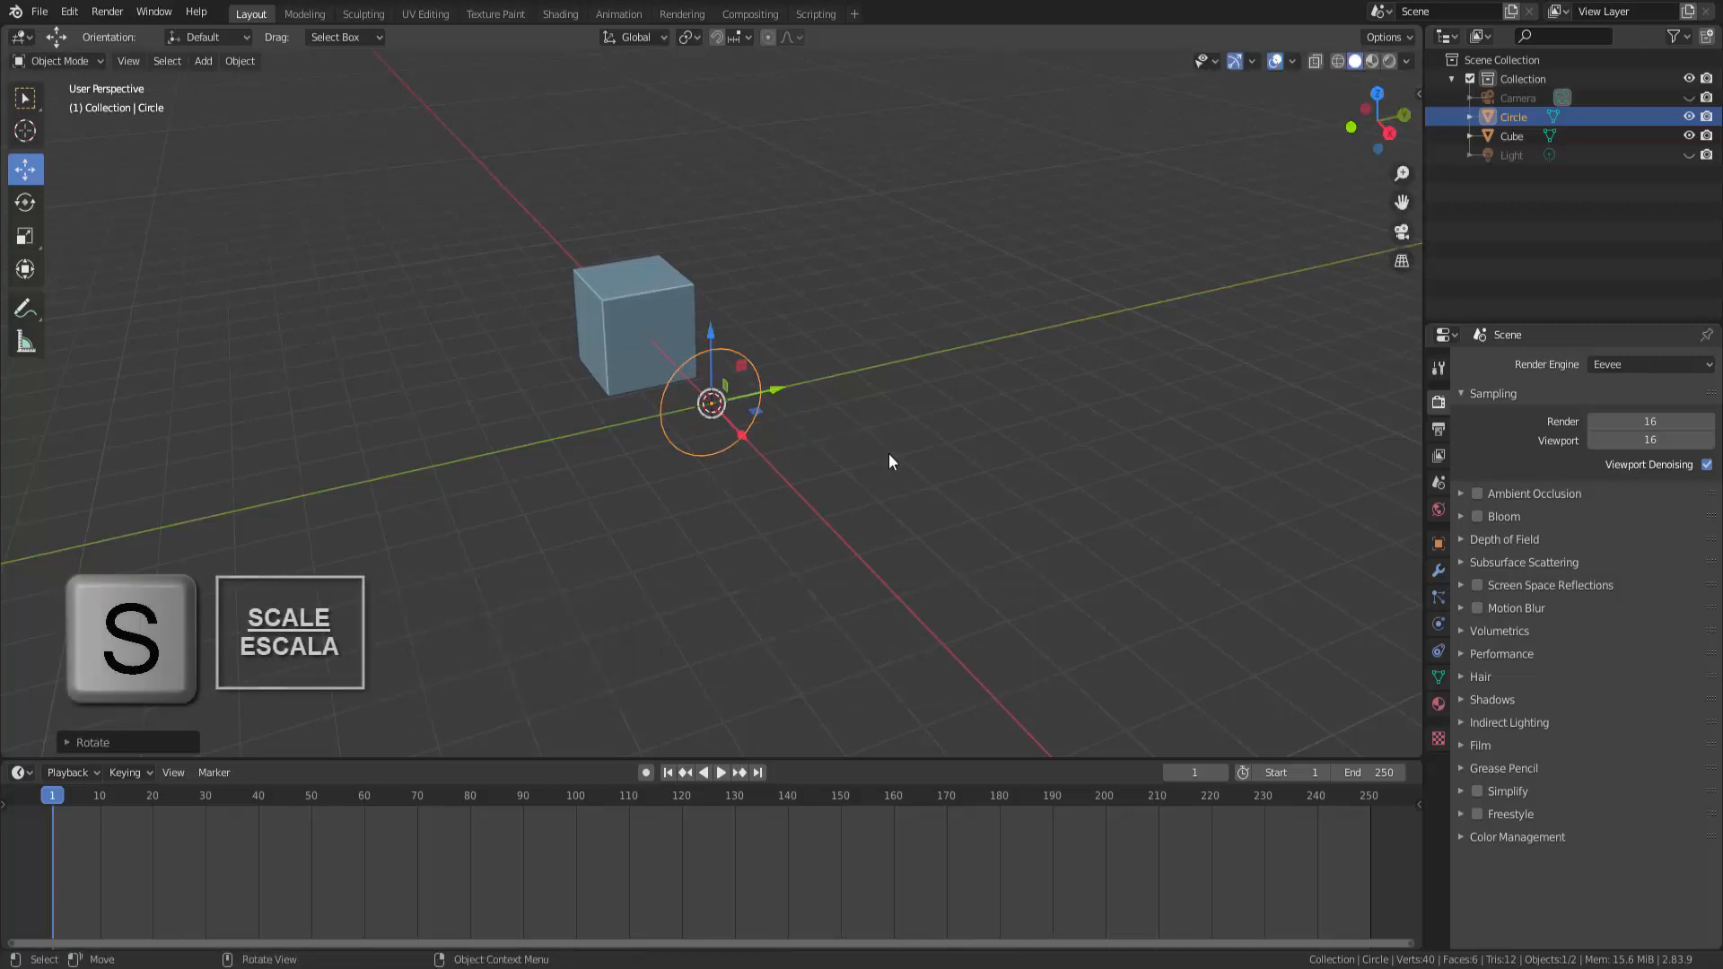
# Step: Scale the circle down uniformly to about 0.54 so it is smaller than the cube's face
pyautogui.press('s')
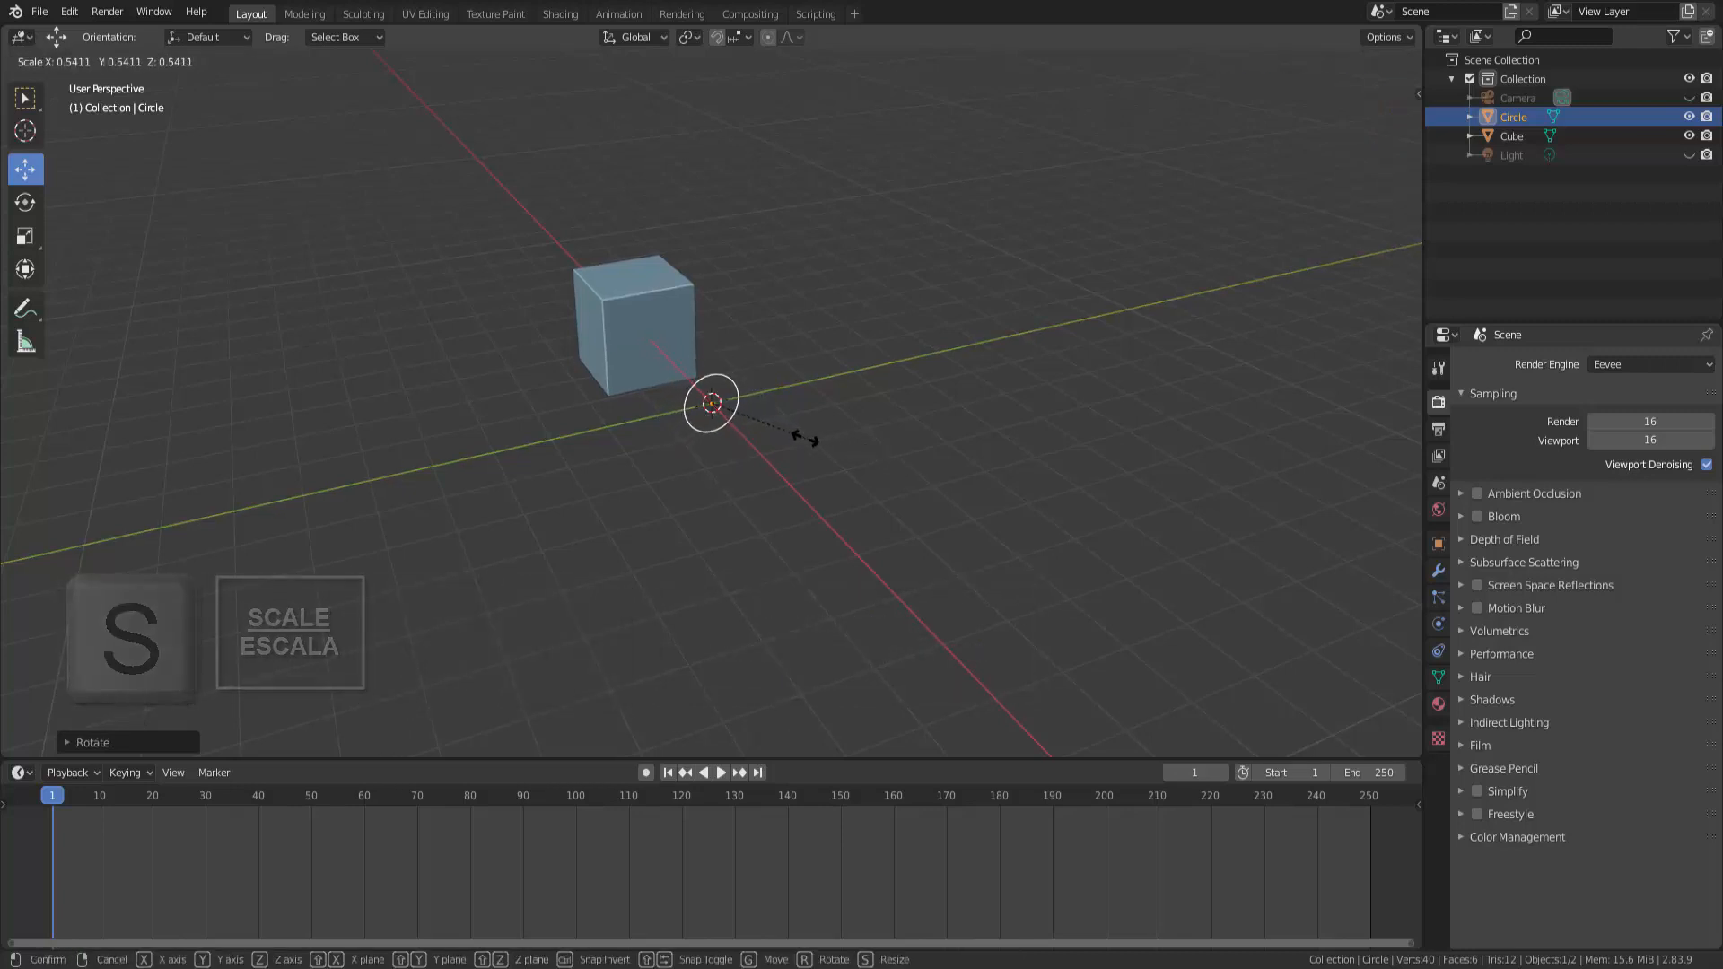
pyautogui.press('Return')
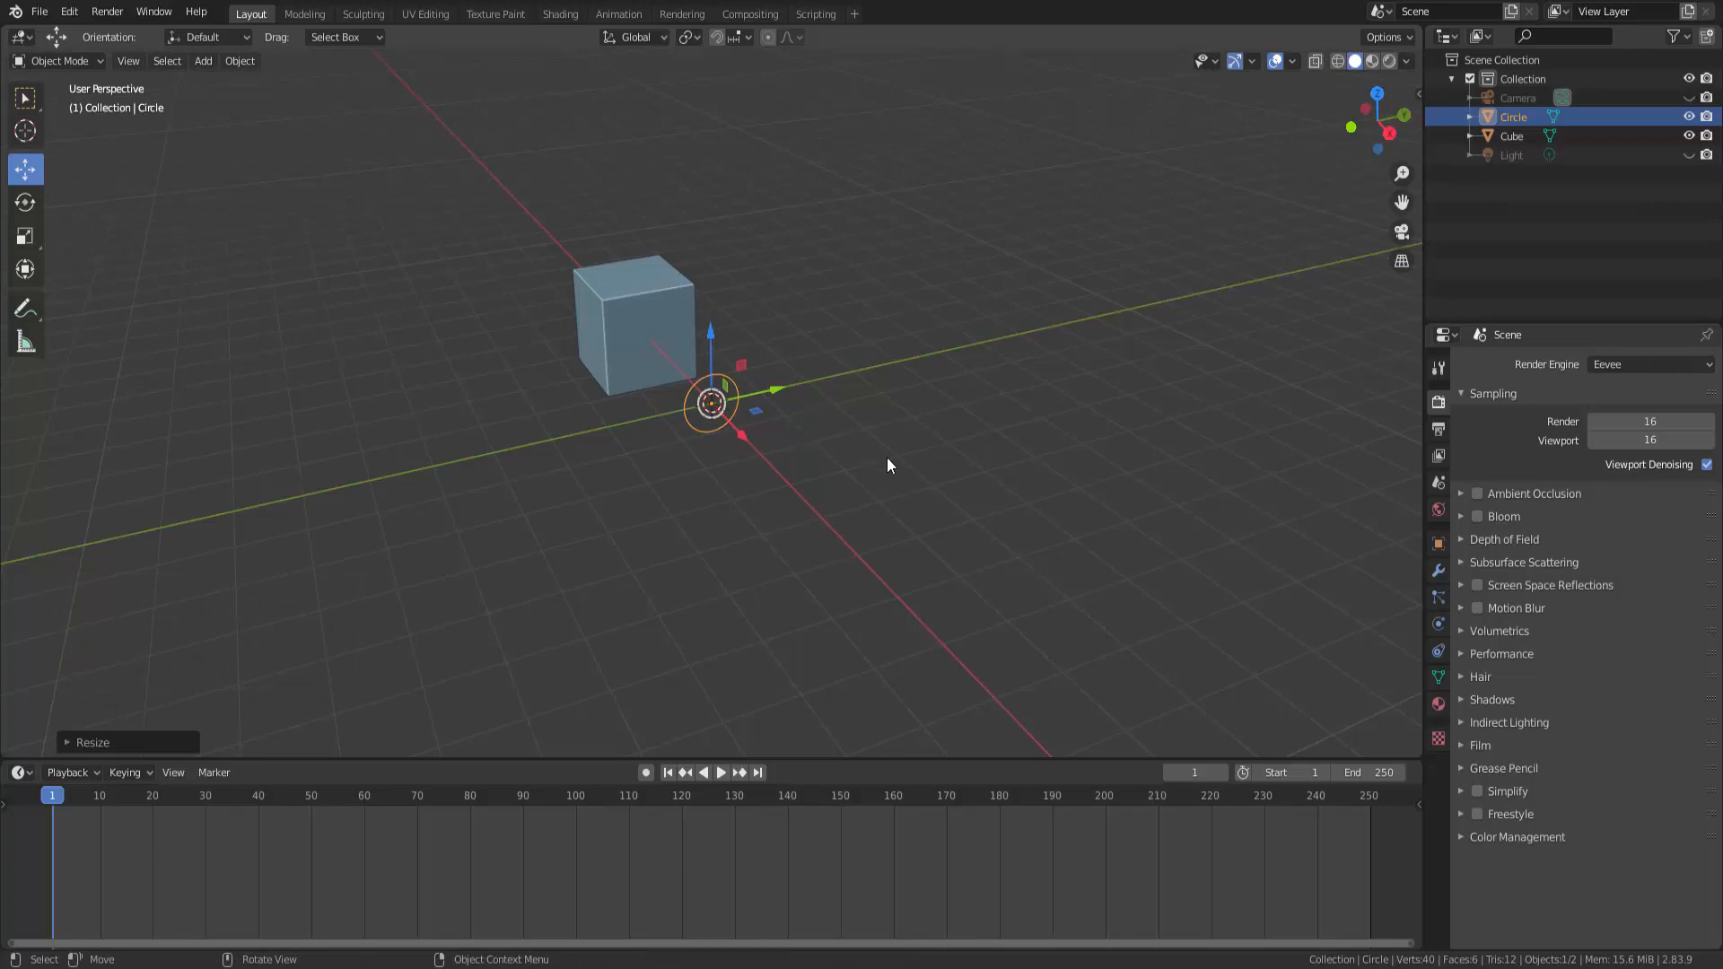
pyautogui.scroll(3, 888, 464)
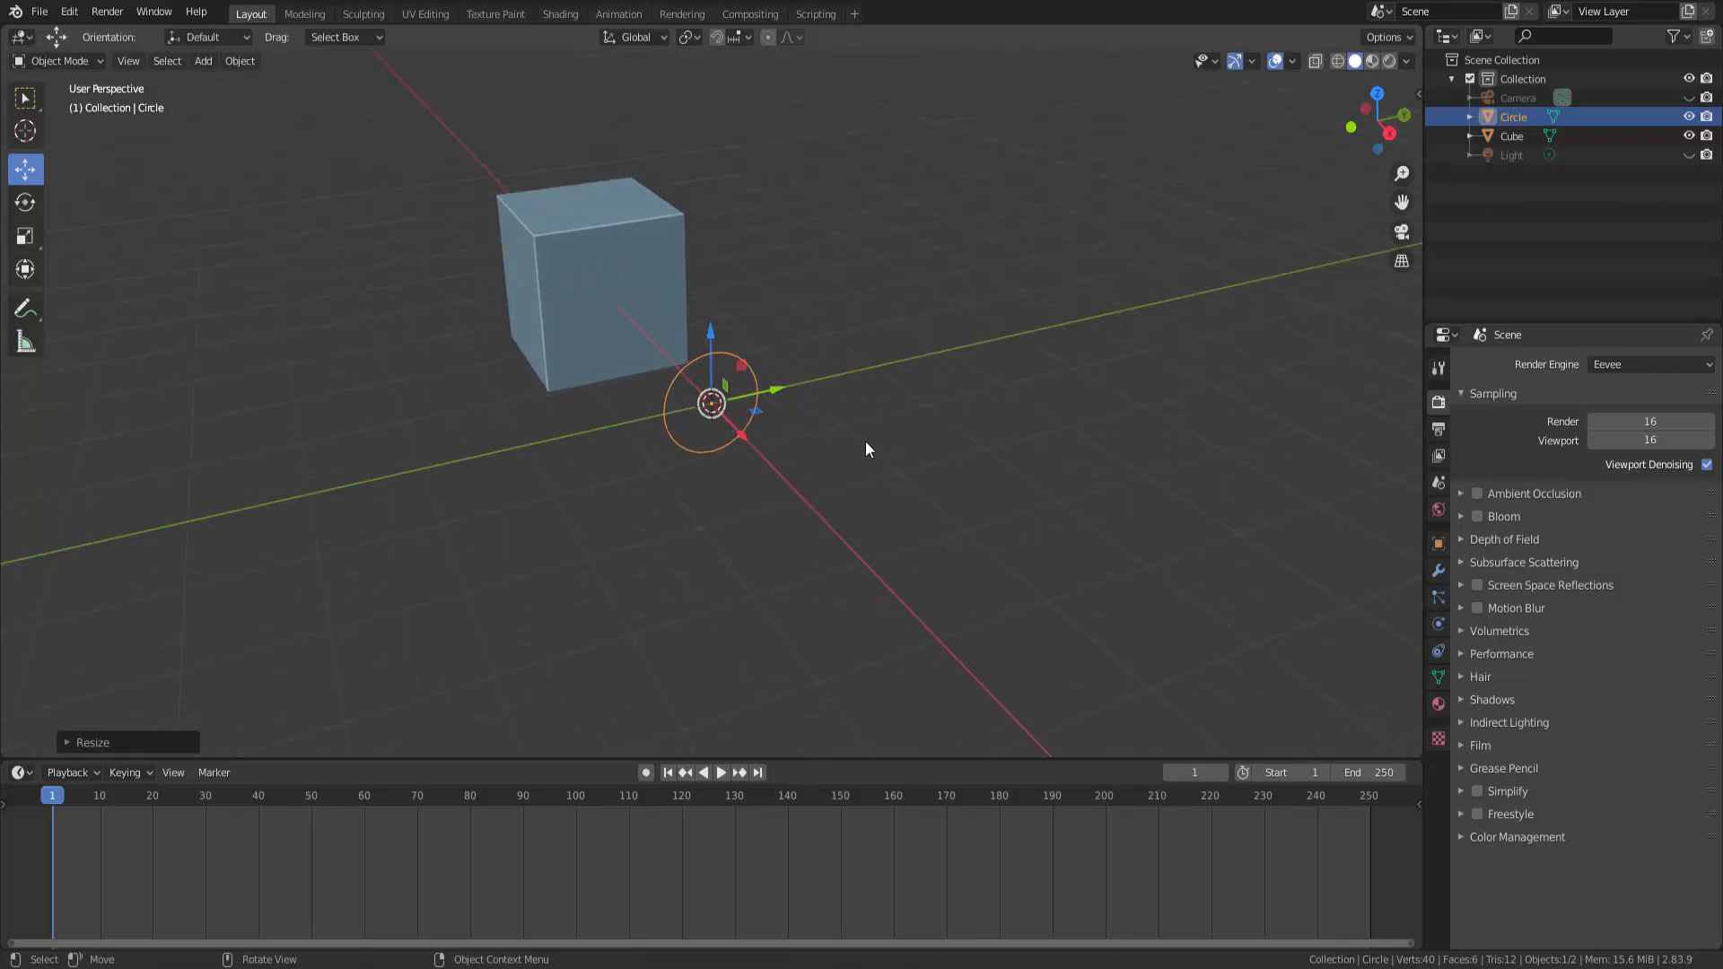
# Step: Select the circle and add the cube to the selection as the active object, entering Edit Mode with both
pyautogui.click(696, 368)
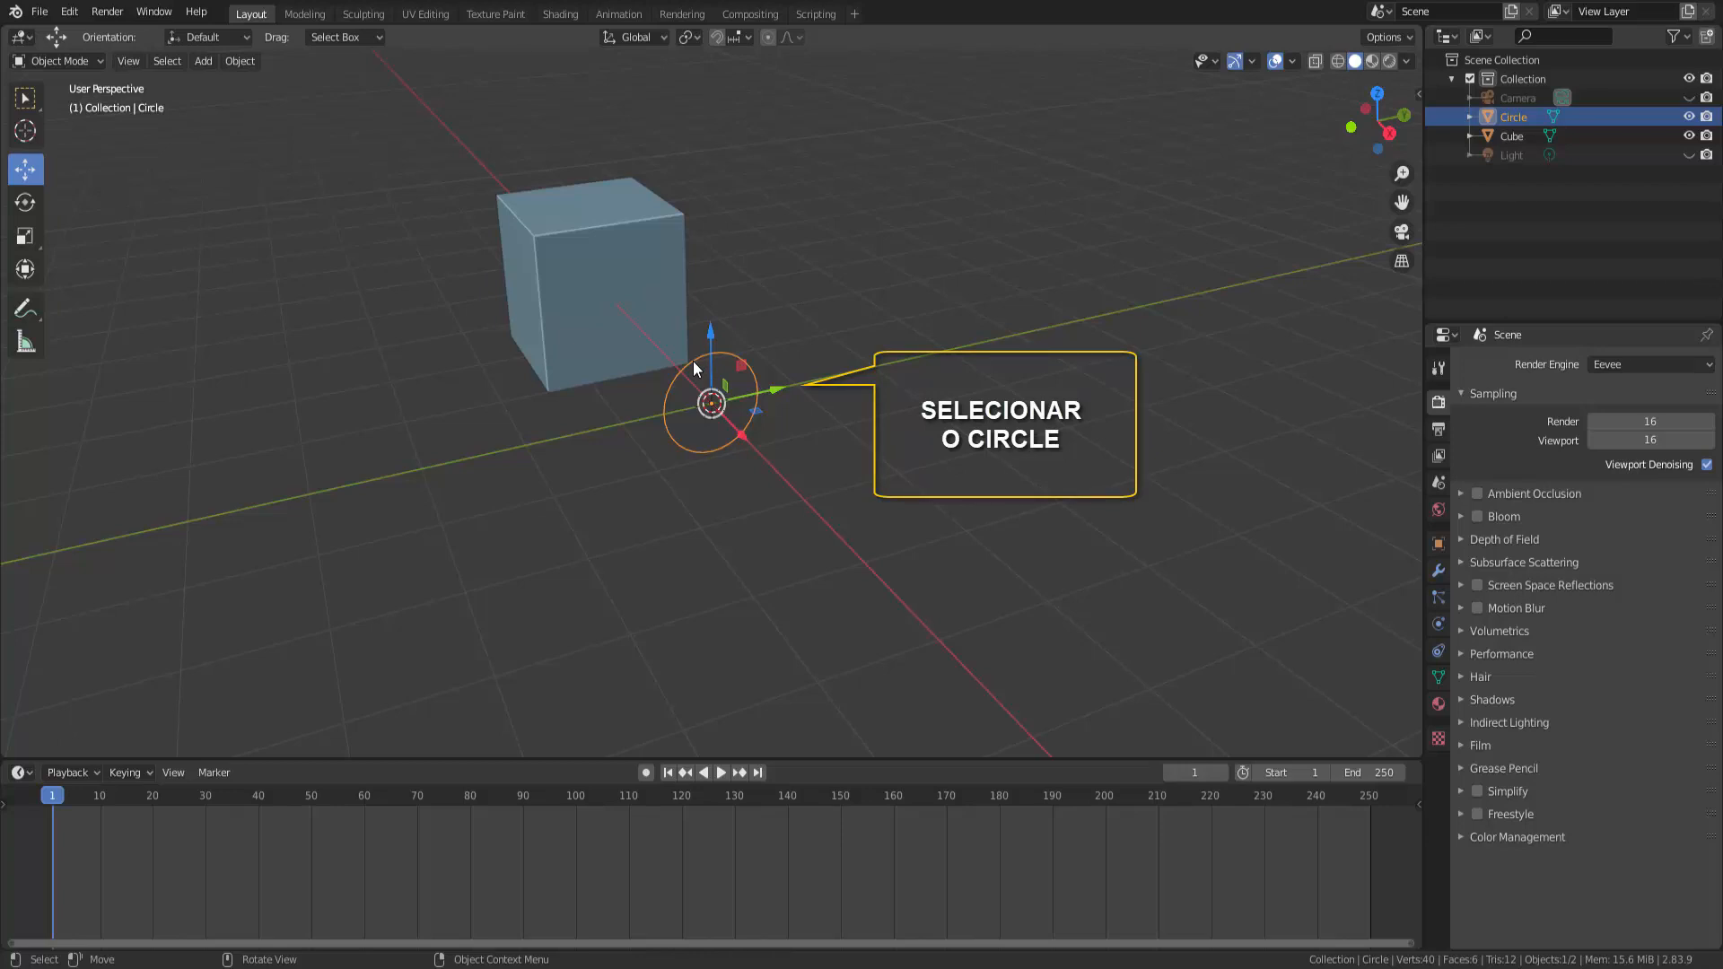
pyautogui.press('shift')
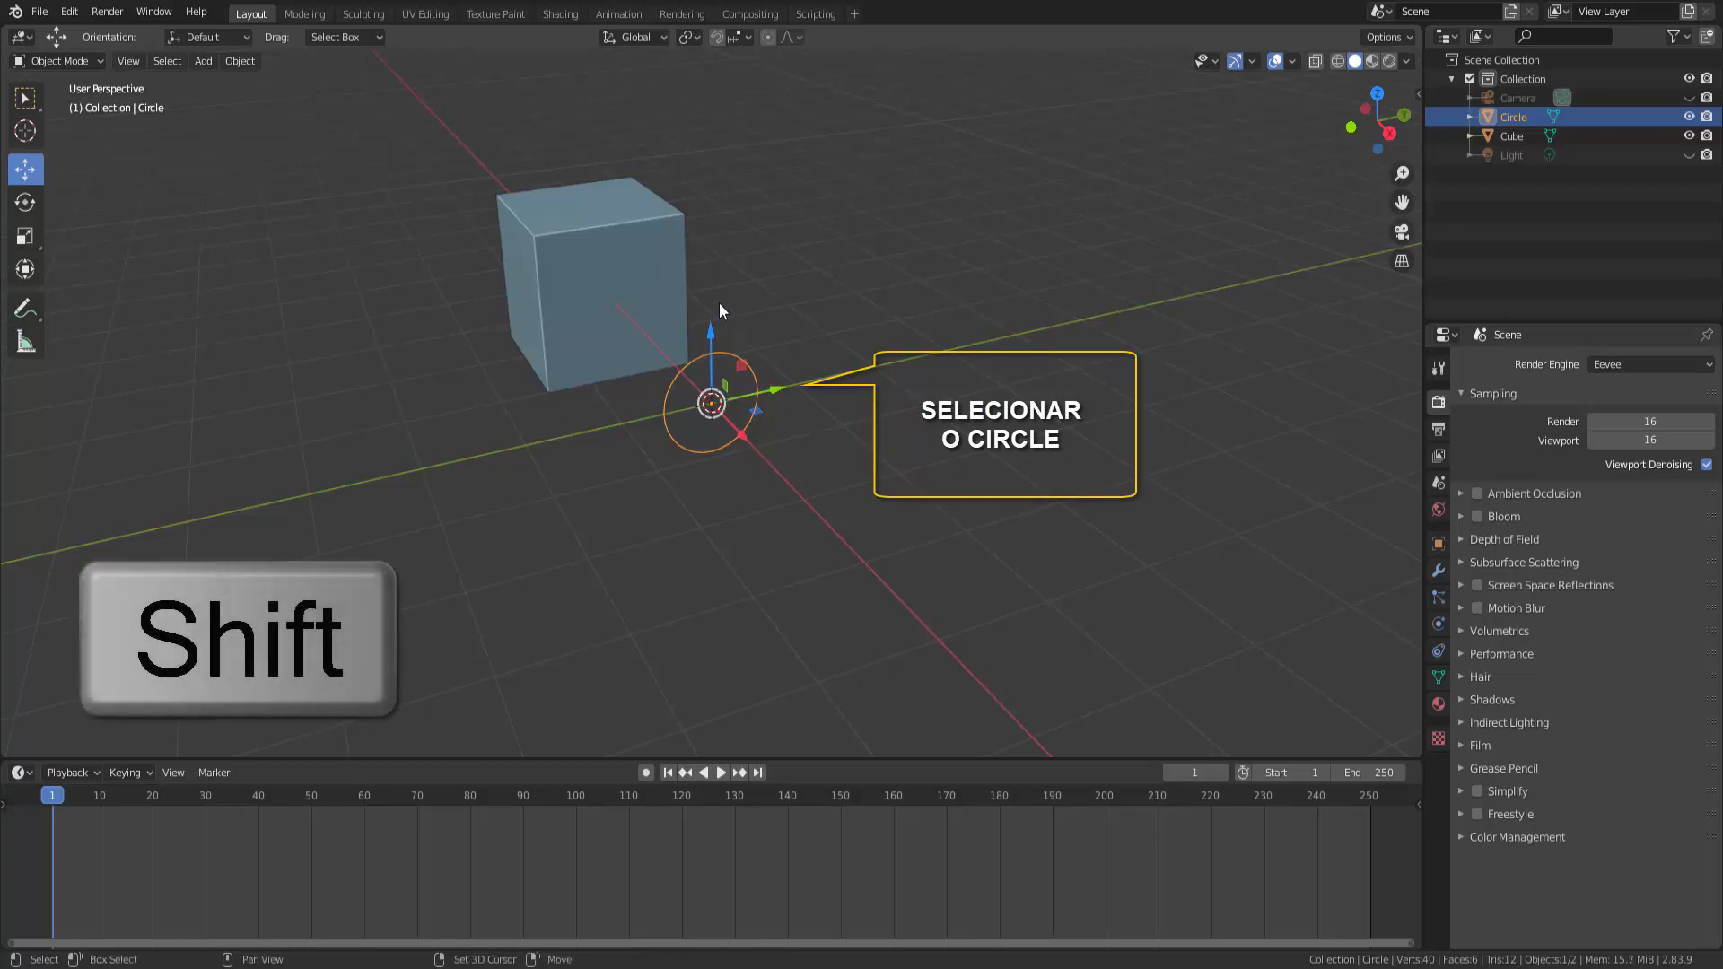
pyautogui.keyDown('shift'); pyautogui.click(594, 239); pyautogui.keyUp('shift')
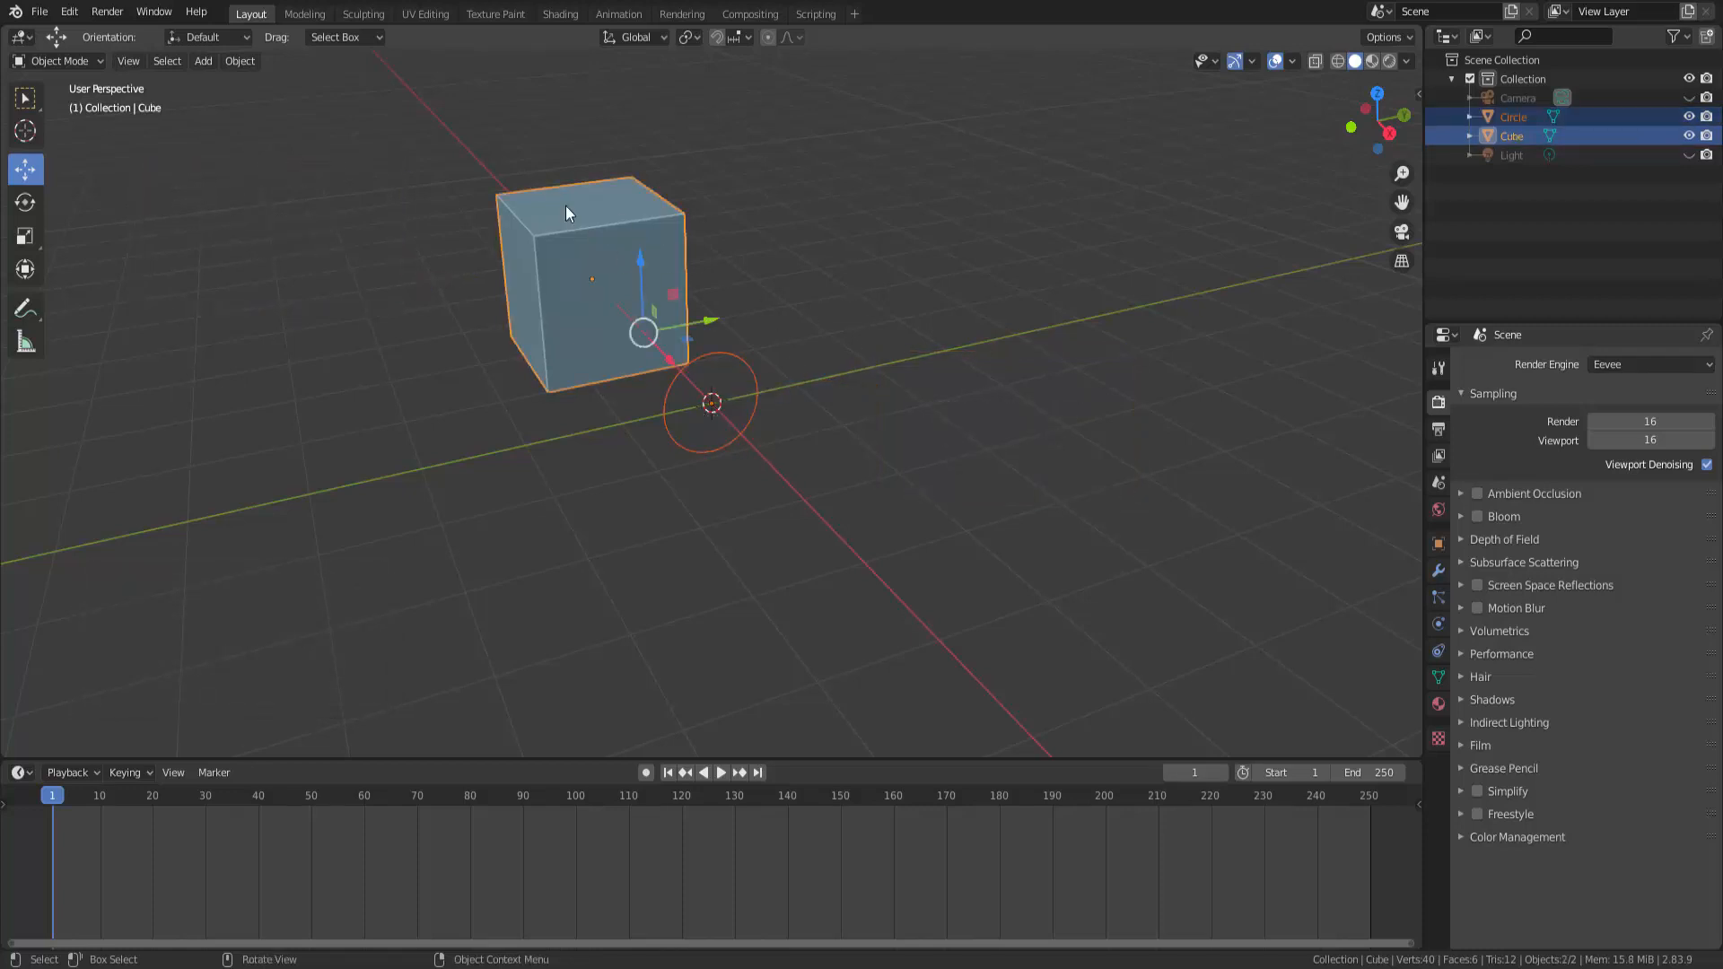
pyautogui.click(77, 60)
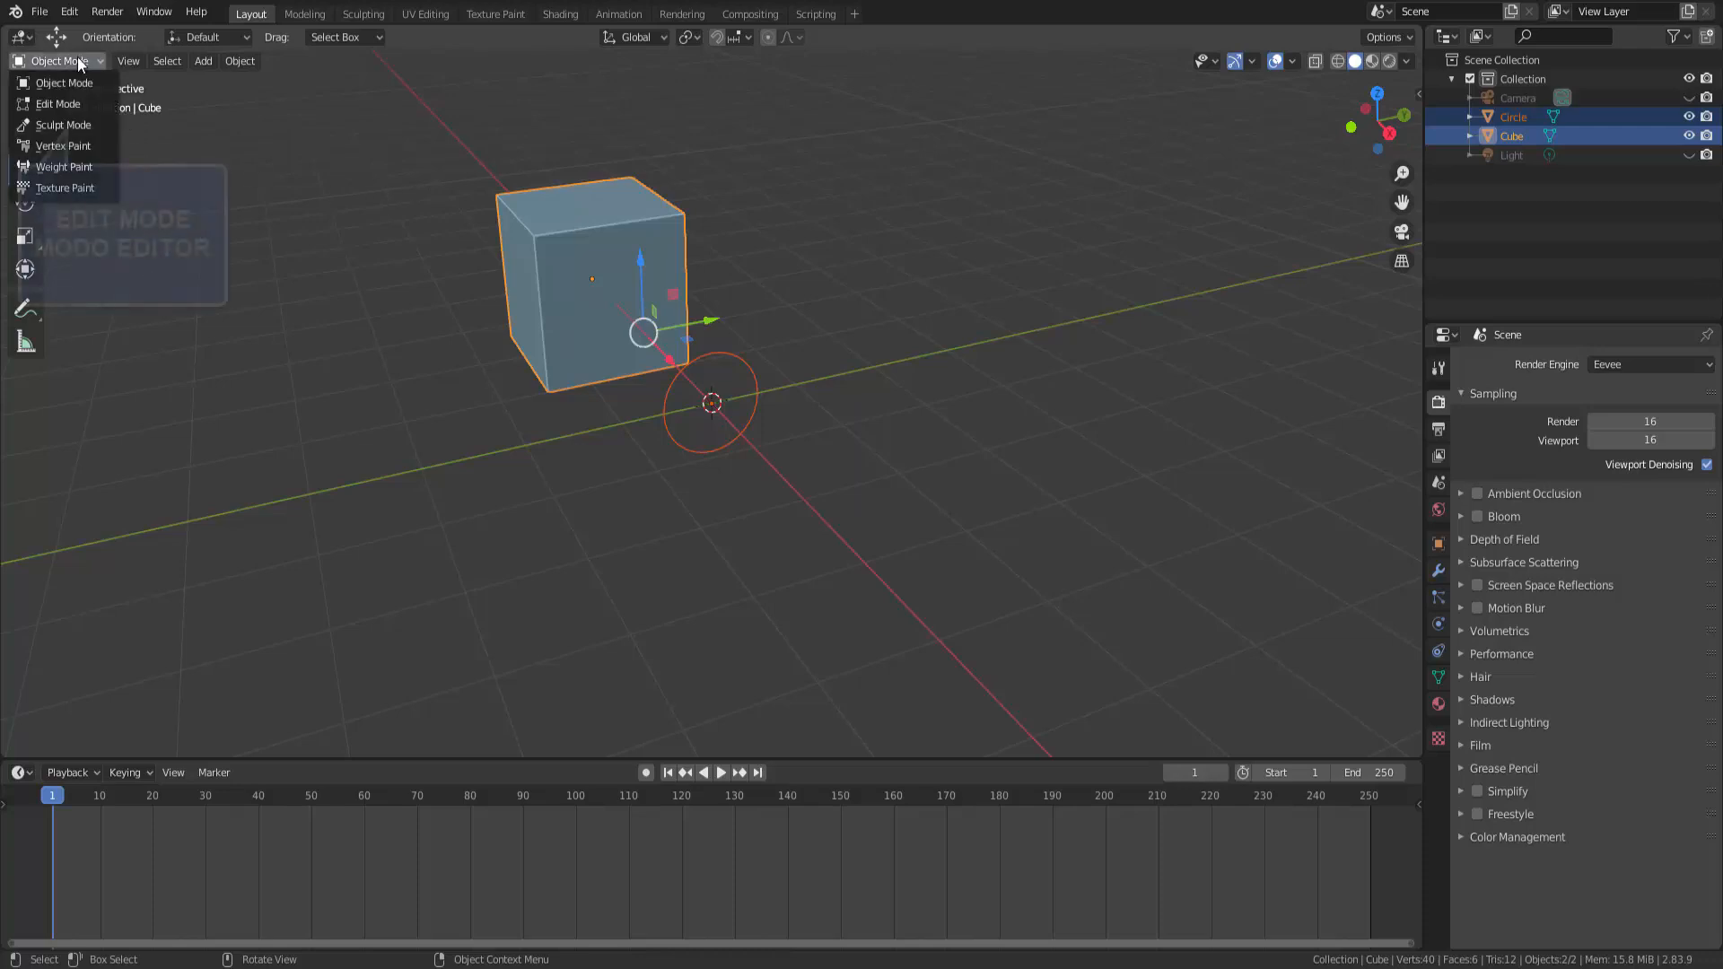
pyautogui.click(75, 105)
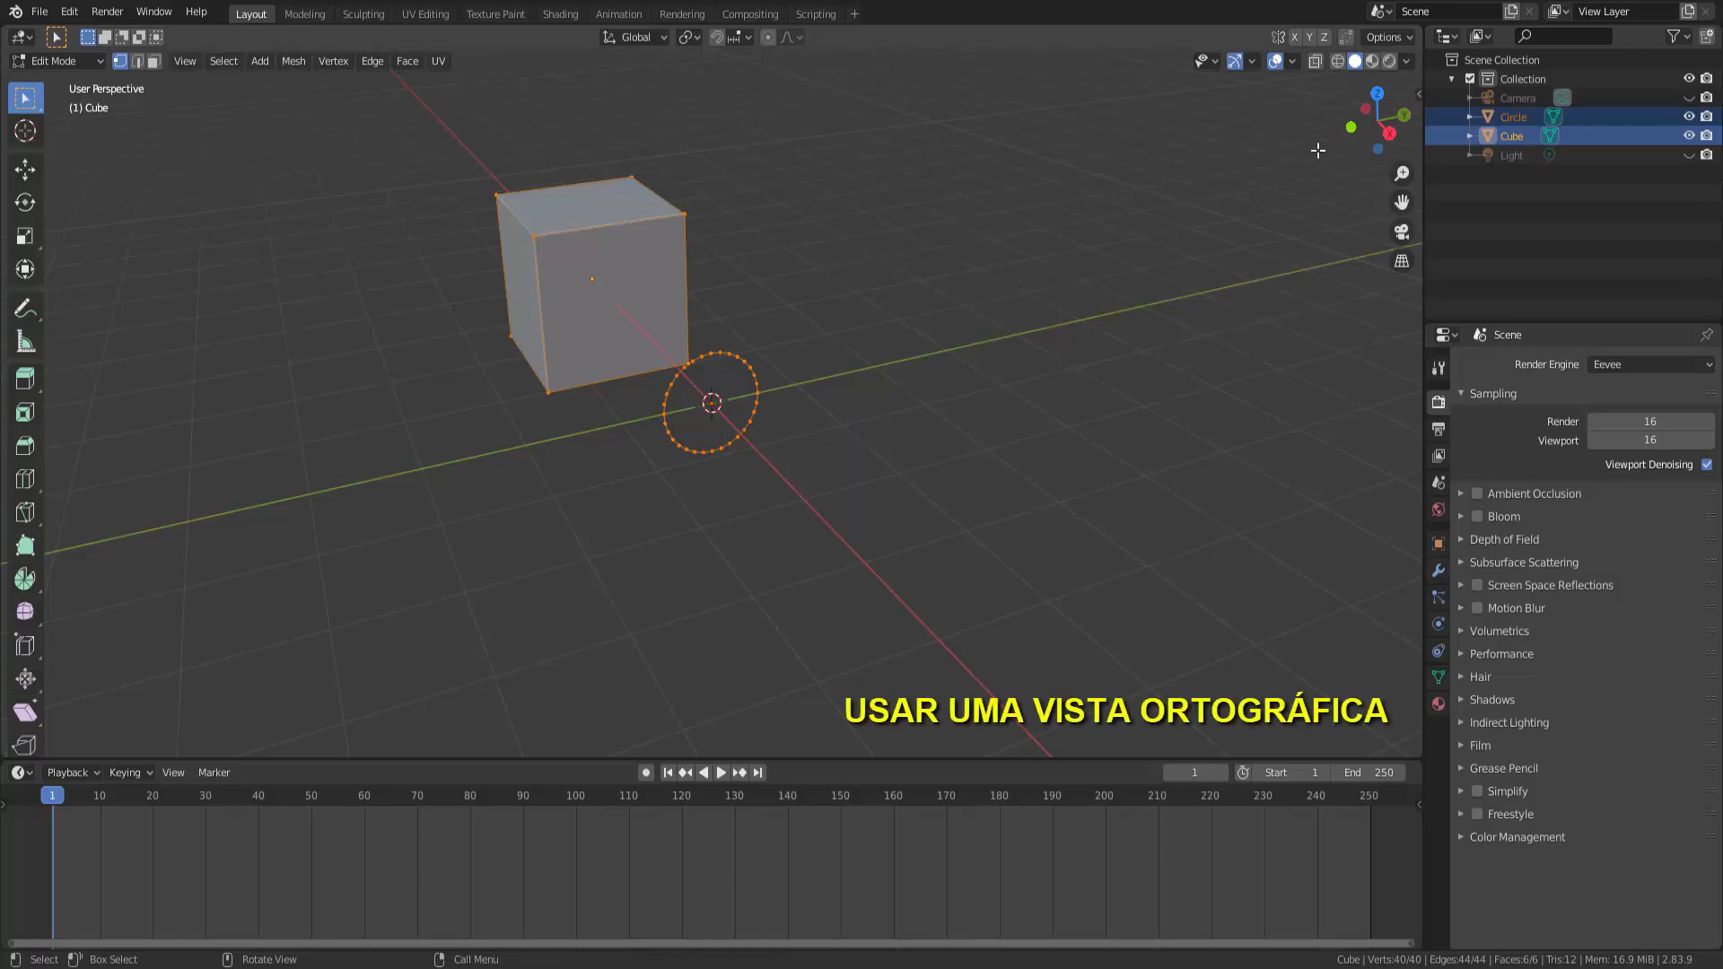
# Step: Cut the circle's outline into the cube with Knife Project from the right orthographic view
pyautogui.click(1389, 133)
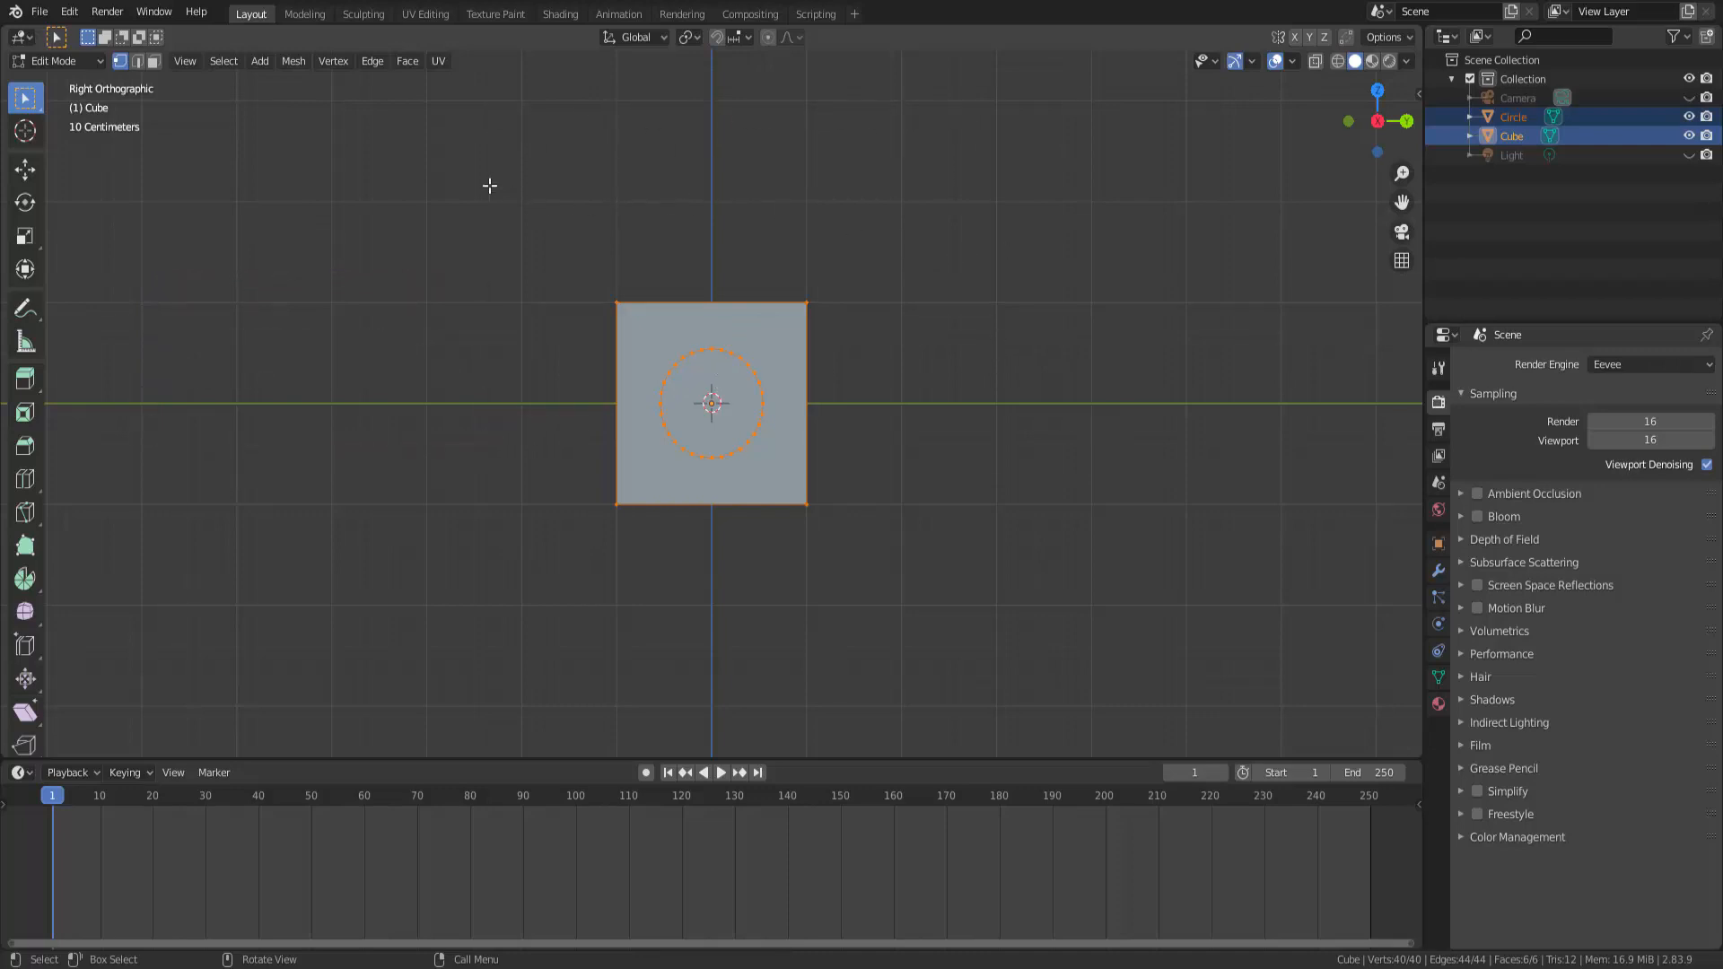
pyautogui.click(294, 61)
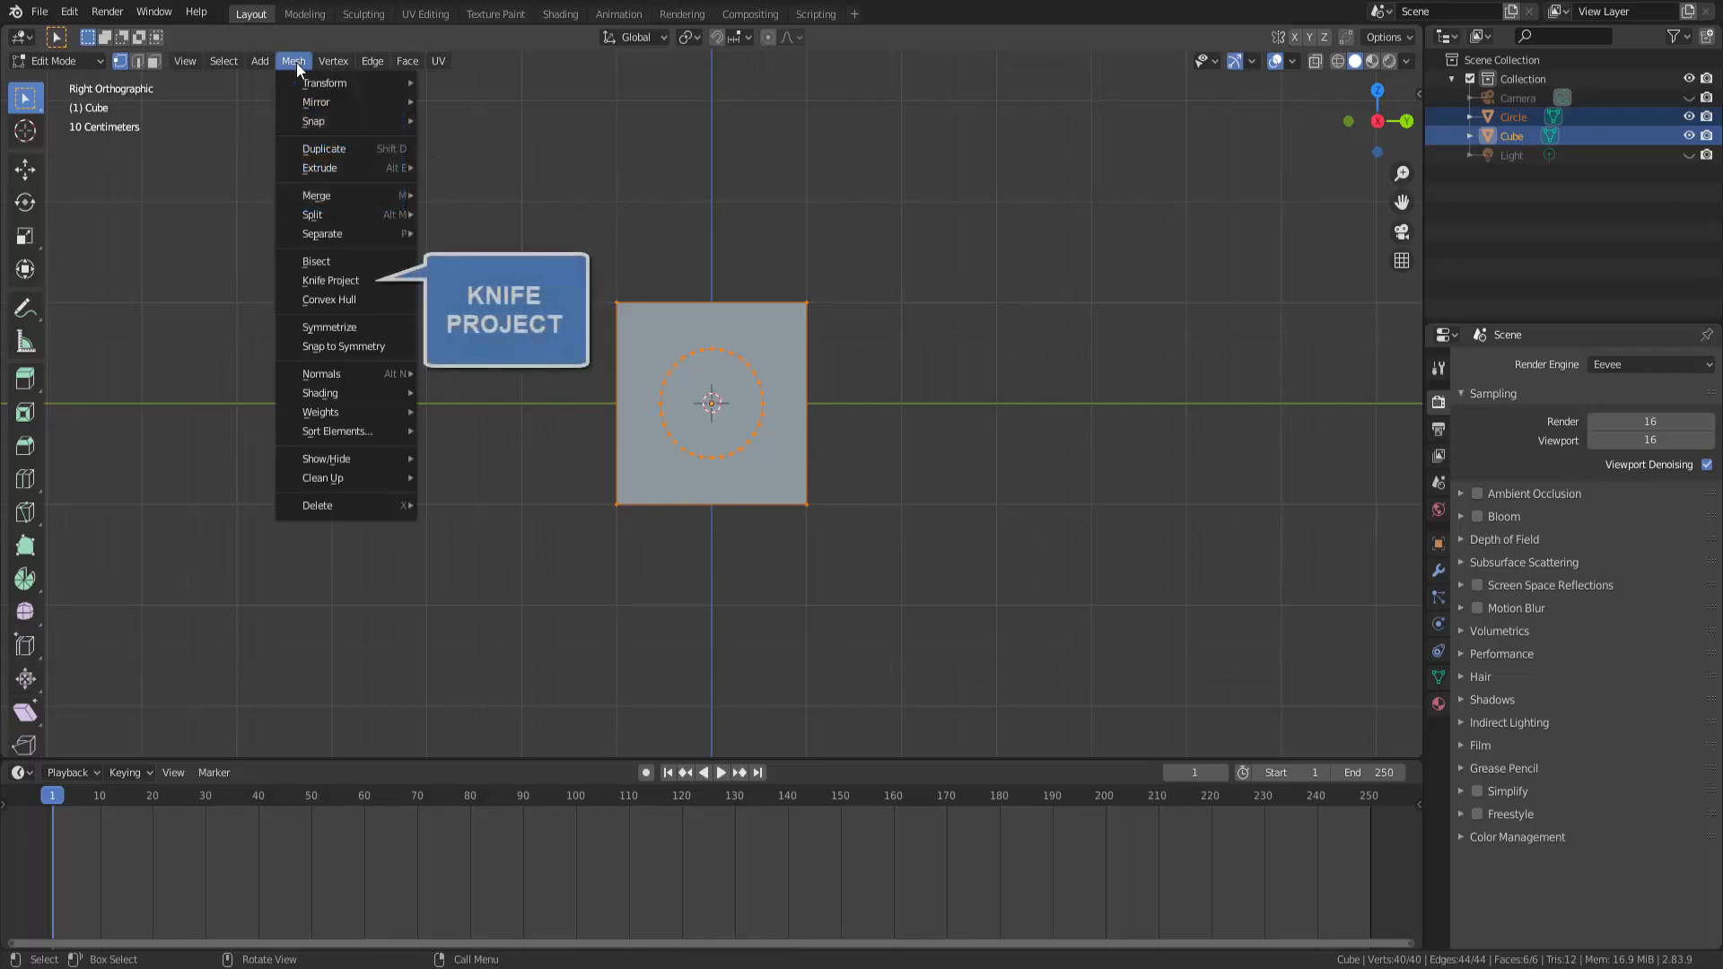
pyautogui.click(337, 281)
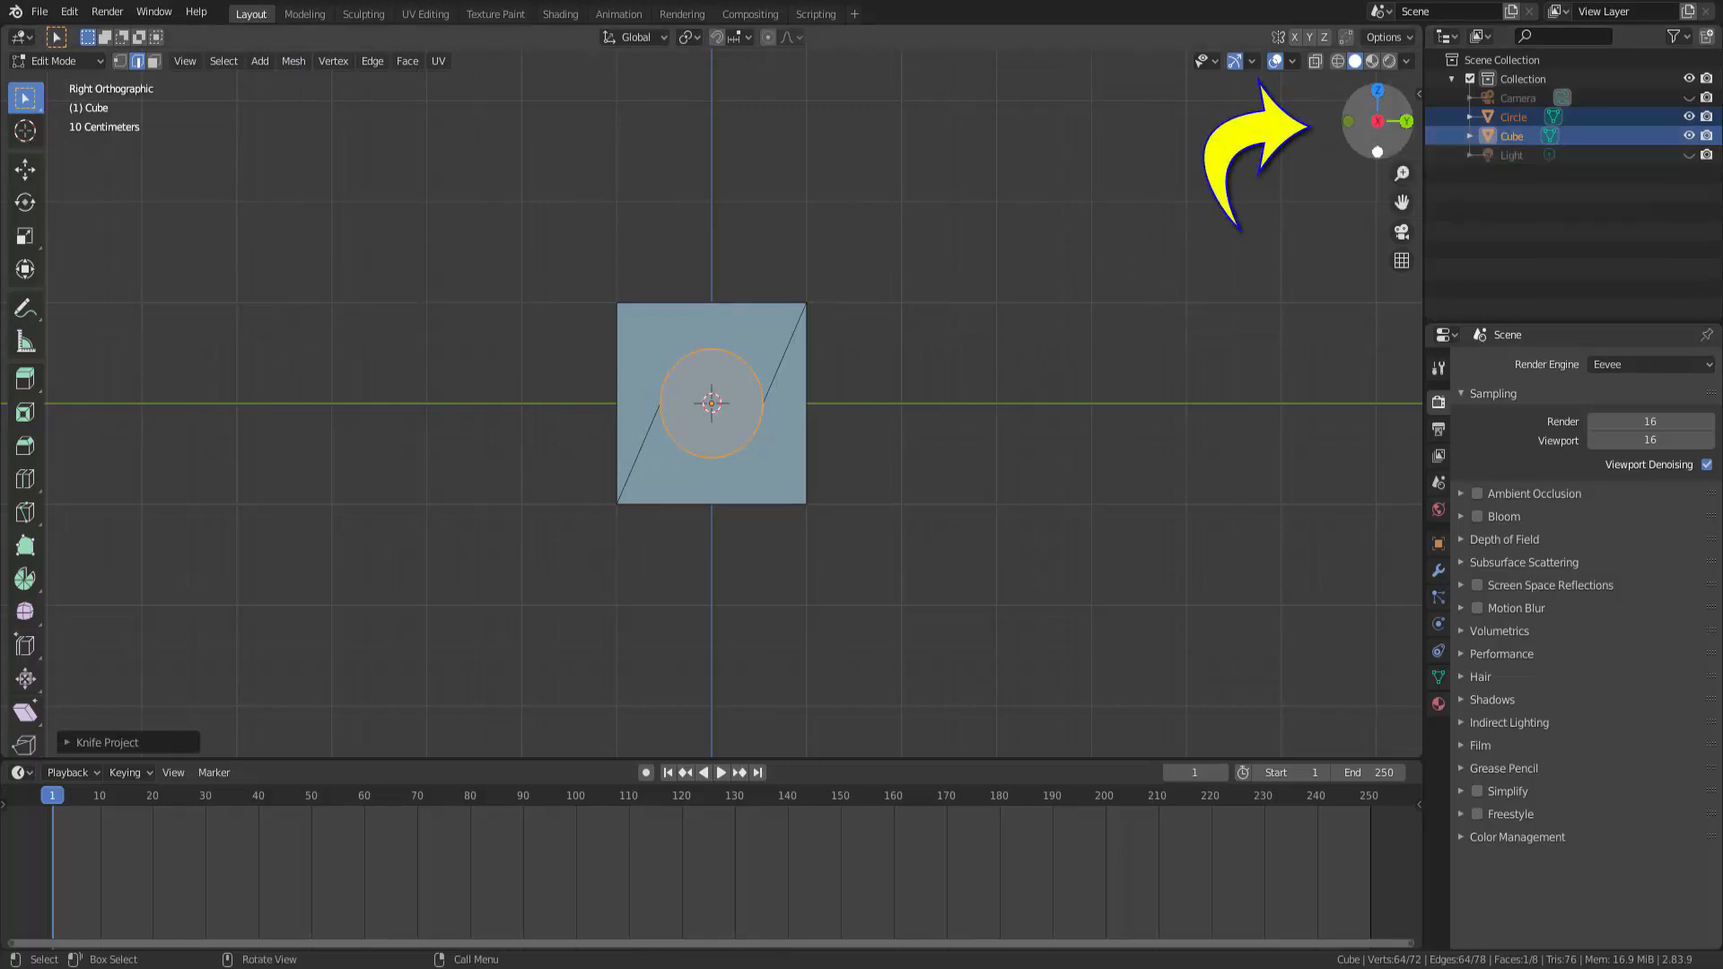
pyautogui.moveTo(1380, 123)
pyautogui.mouseDown()
pyautogui.moveTo(1362, 134)
pyautogui.moveTo(1386, 116)
pyautogui.mouseUp()
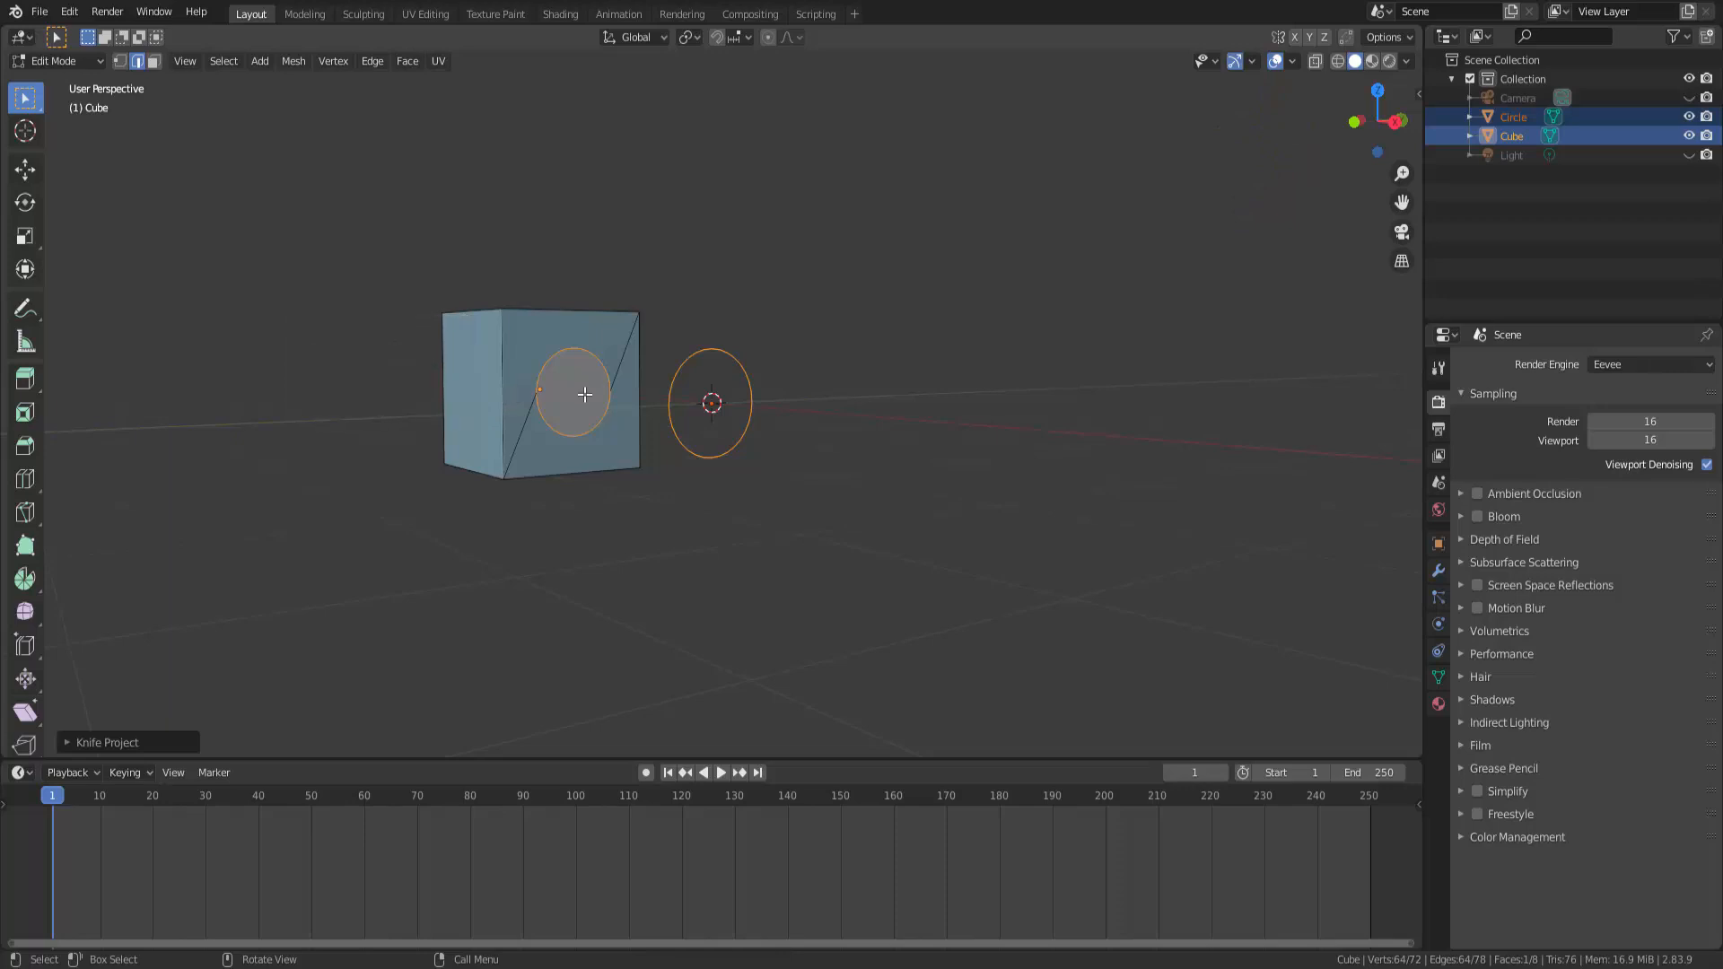
# Step: Return to Object Mode, select only the cube, and enter Edit Mode on it alone
pyautogui.click(68, 61)
pyautogui.click(65, 82)
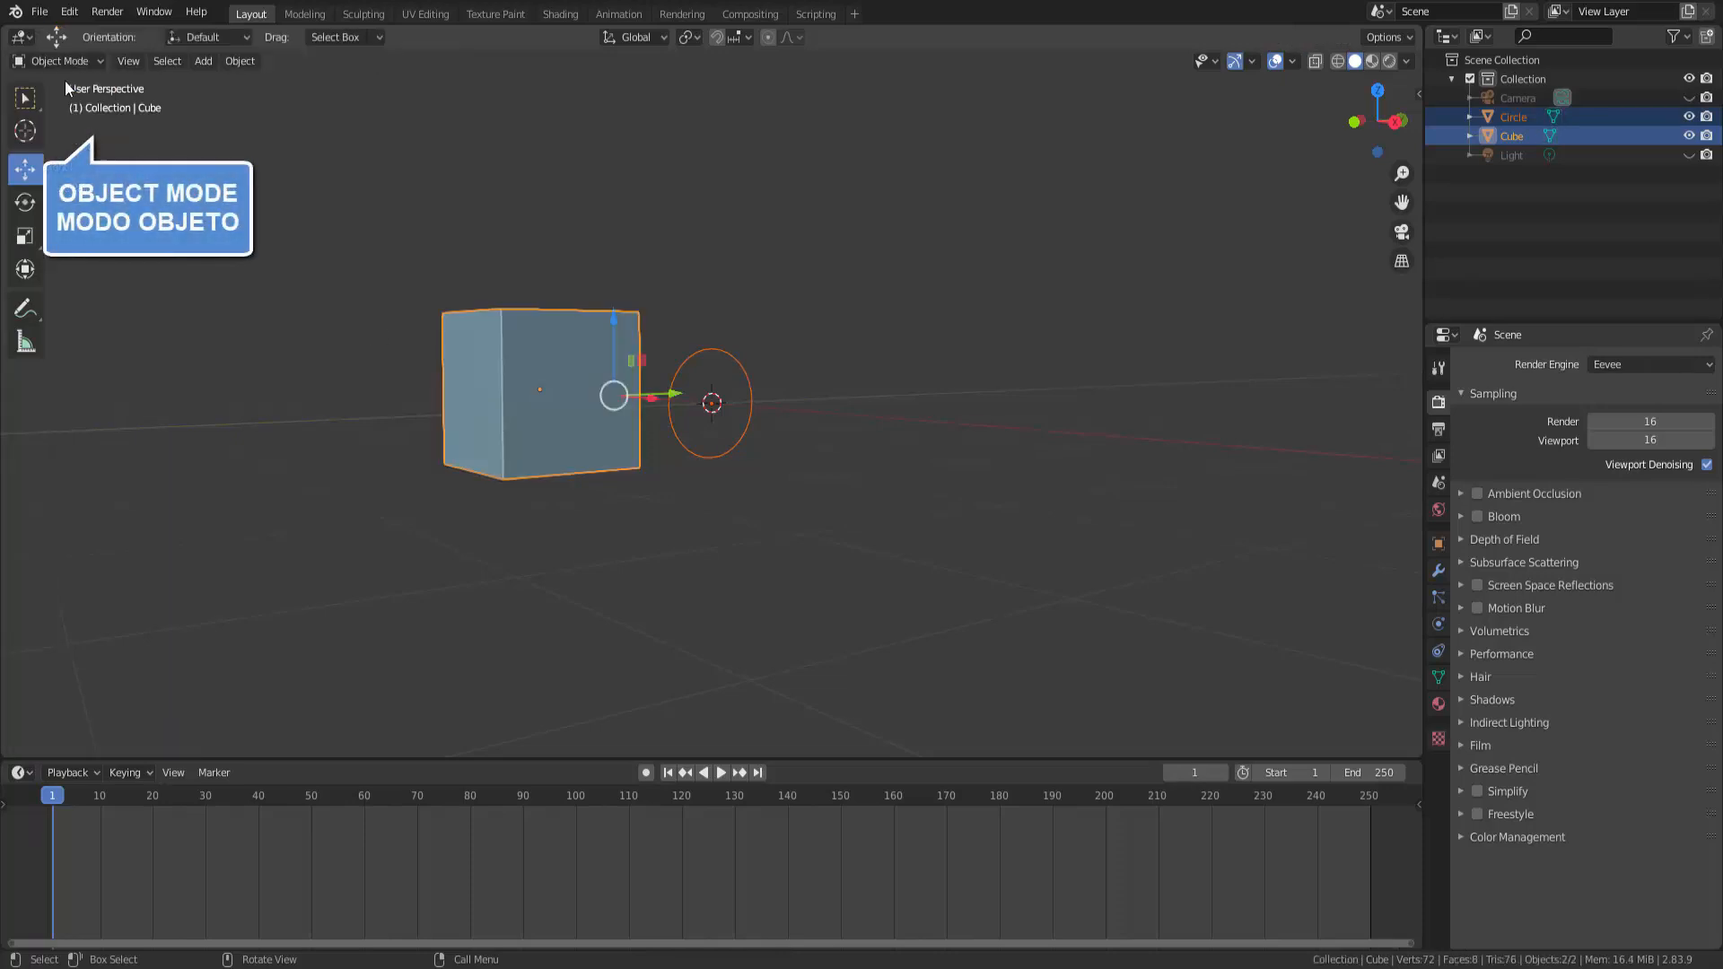
pyautogui.click(567, 341)
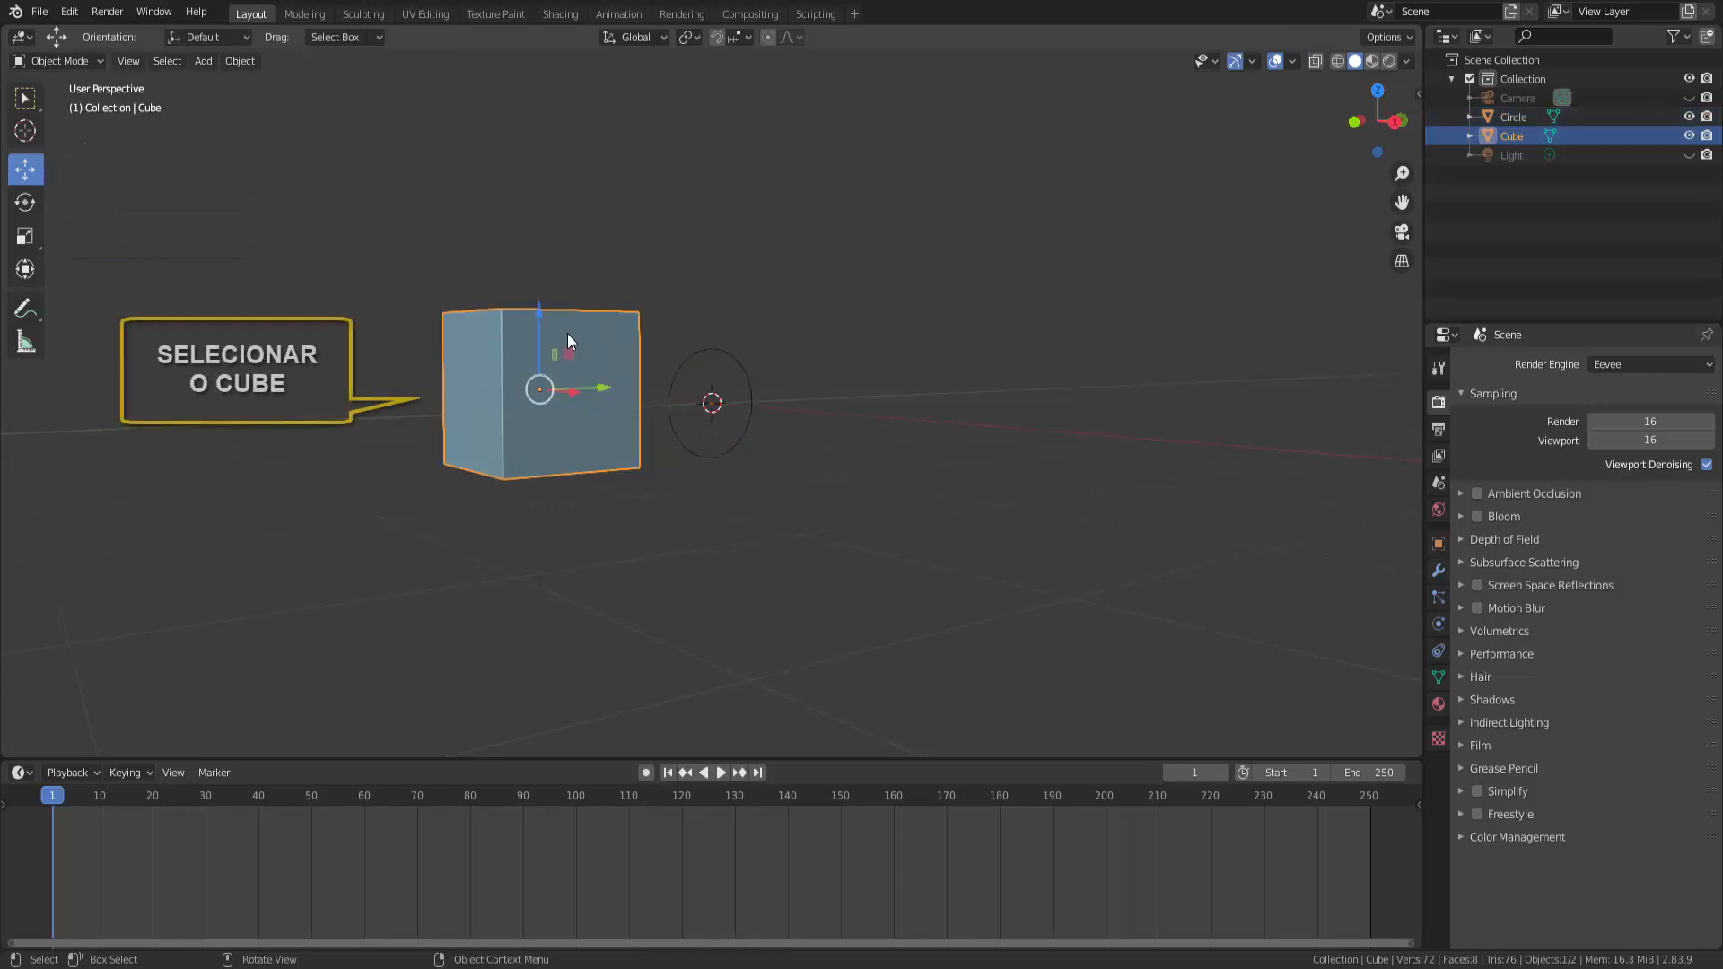
pyautogui.click(71, 59)
pyautogui.click(71, 102)
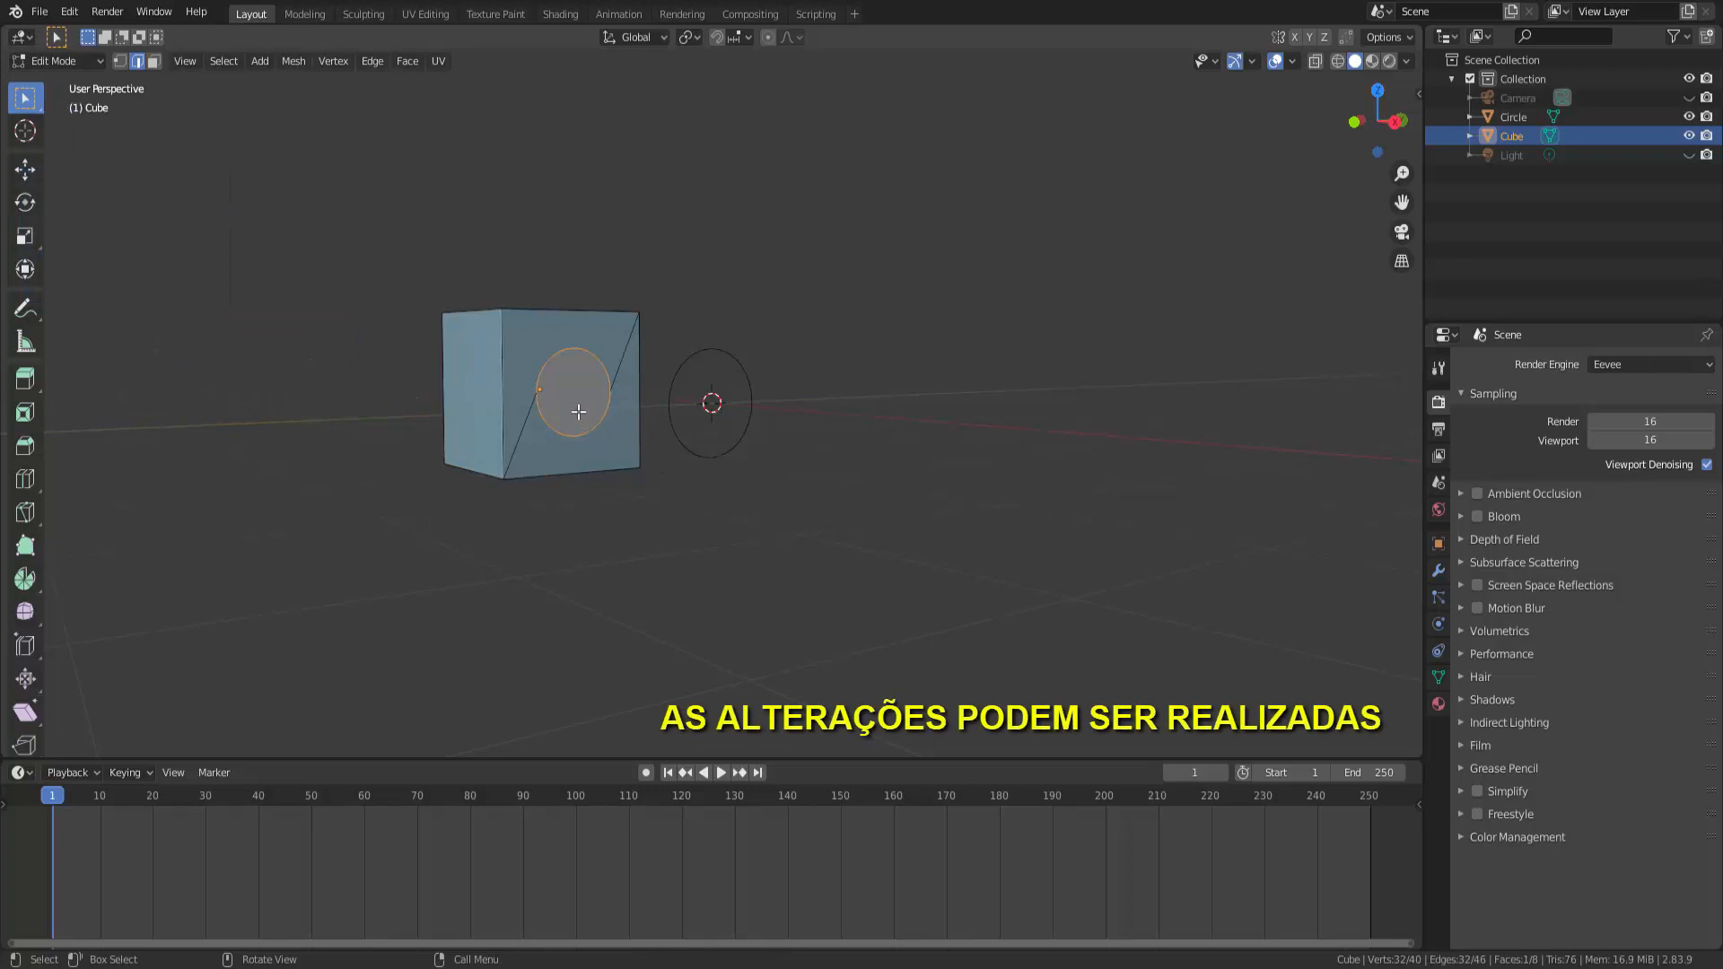
# Step: Delete the circular face cut into the cube to open a hole, and undo the deletion
pyautogui.press('x')
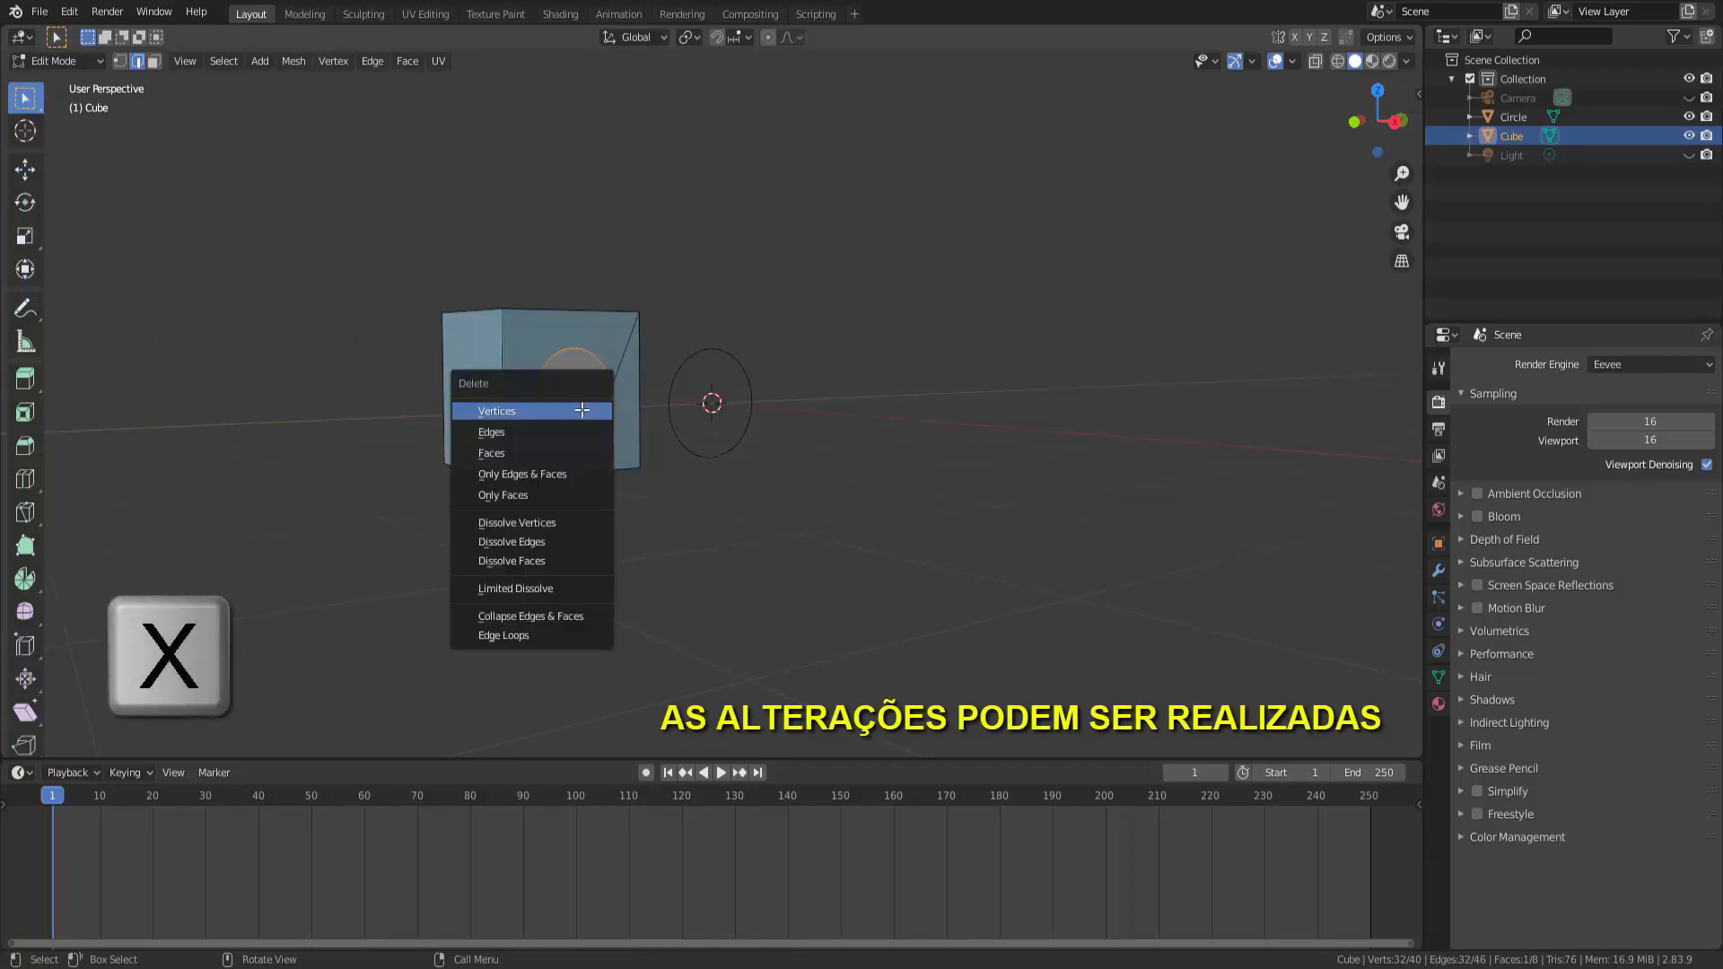
pyautogui.click(561, 453)
pyautogui.moveTo(714, 495)
pyautogui.mouseDown(button='middle')
pyautogui.moveTo(808, 535)
pyautogui.moveTo(684, 497)
pyautogui.moveTo(718, 506)
pyautogui.mouseUp(button='middle')
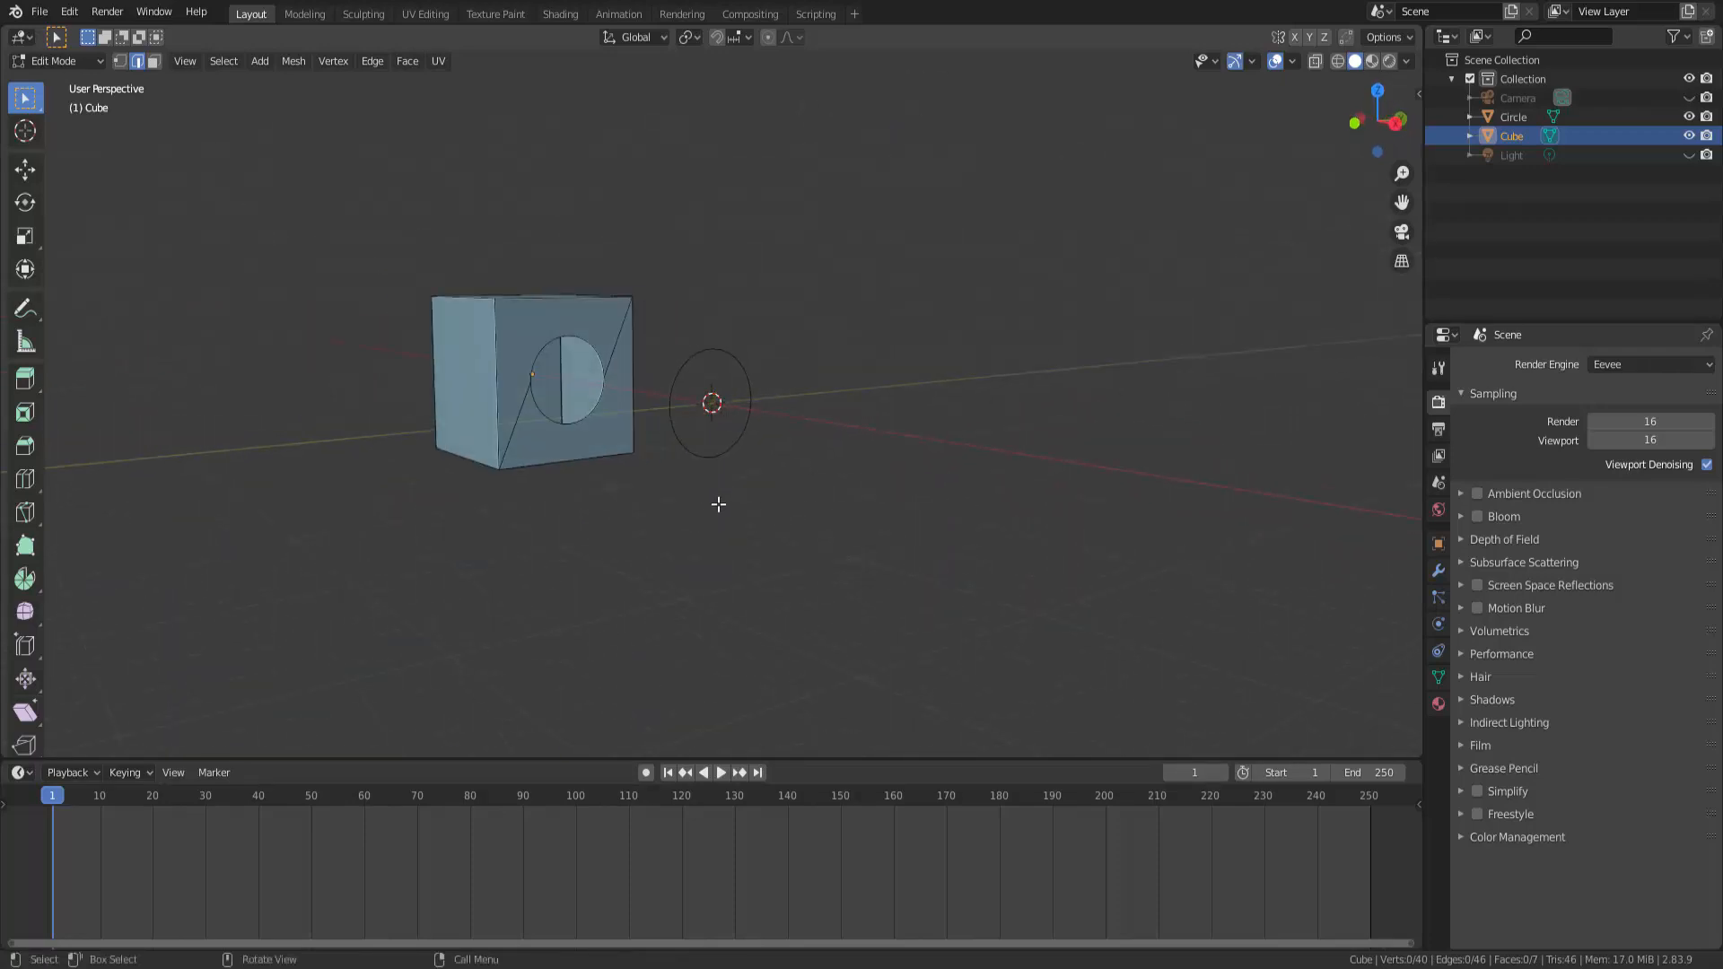
pyautogui.hotkey('ctrl', 'z')
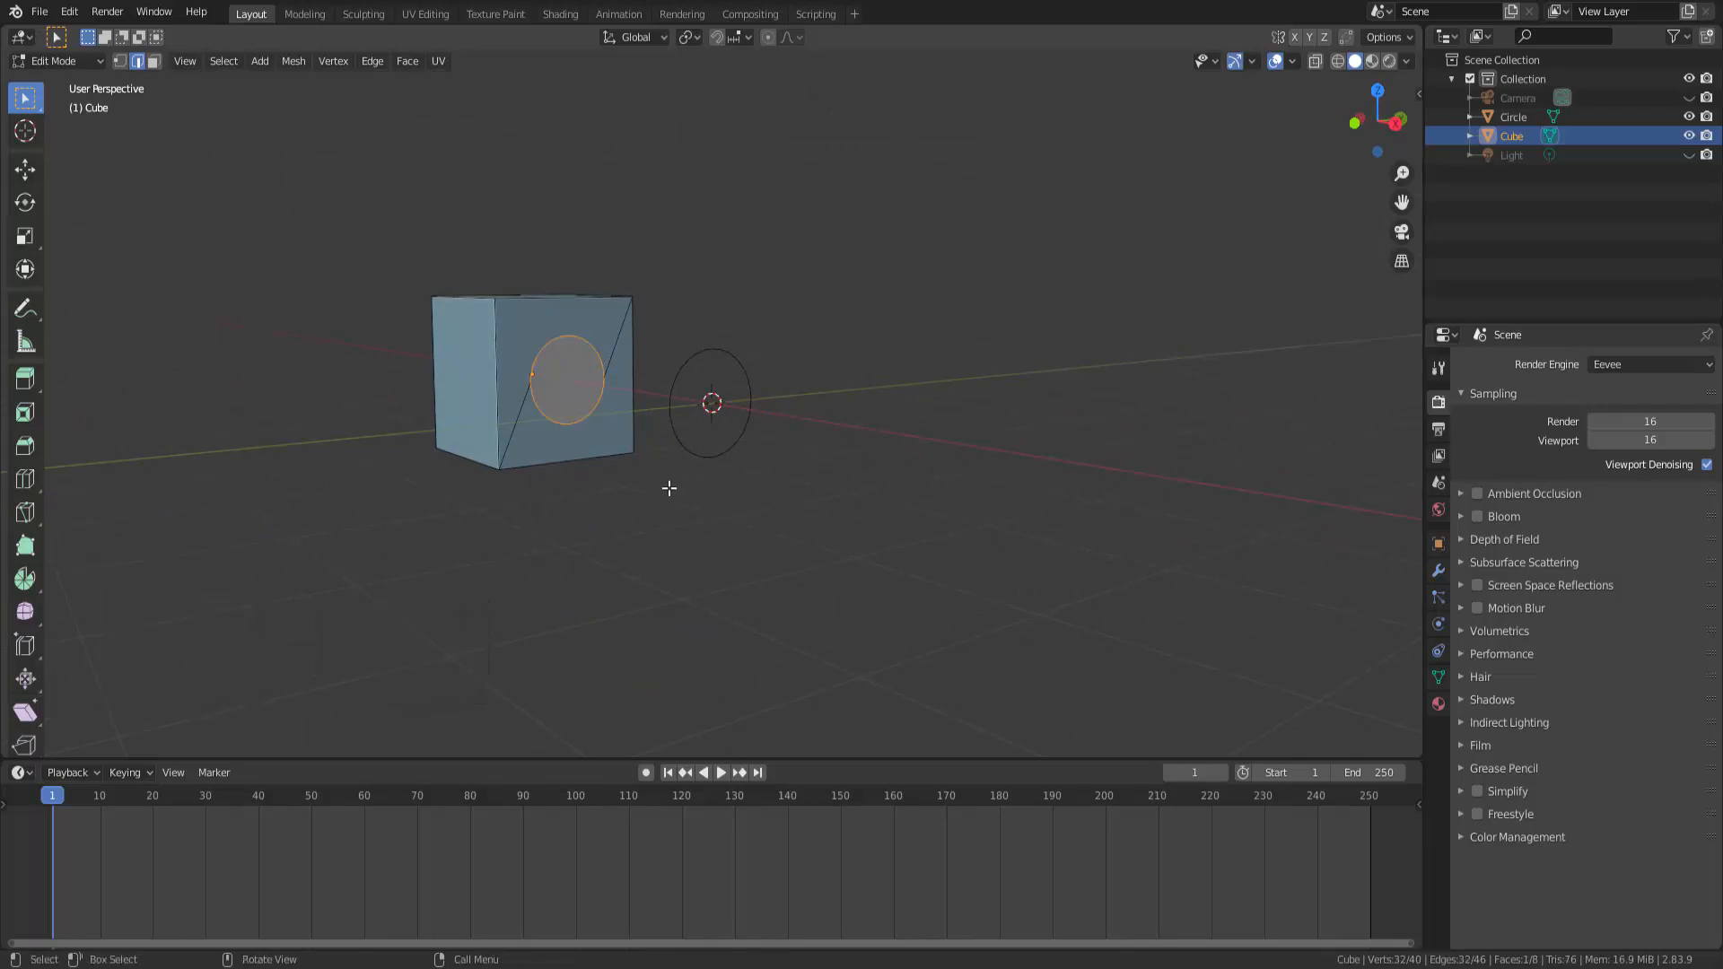
# Step: Extrude the circular face outward from the cube to form a short cylinder
pyautogui.press('e')
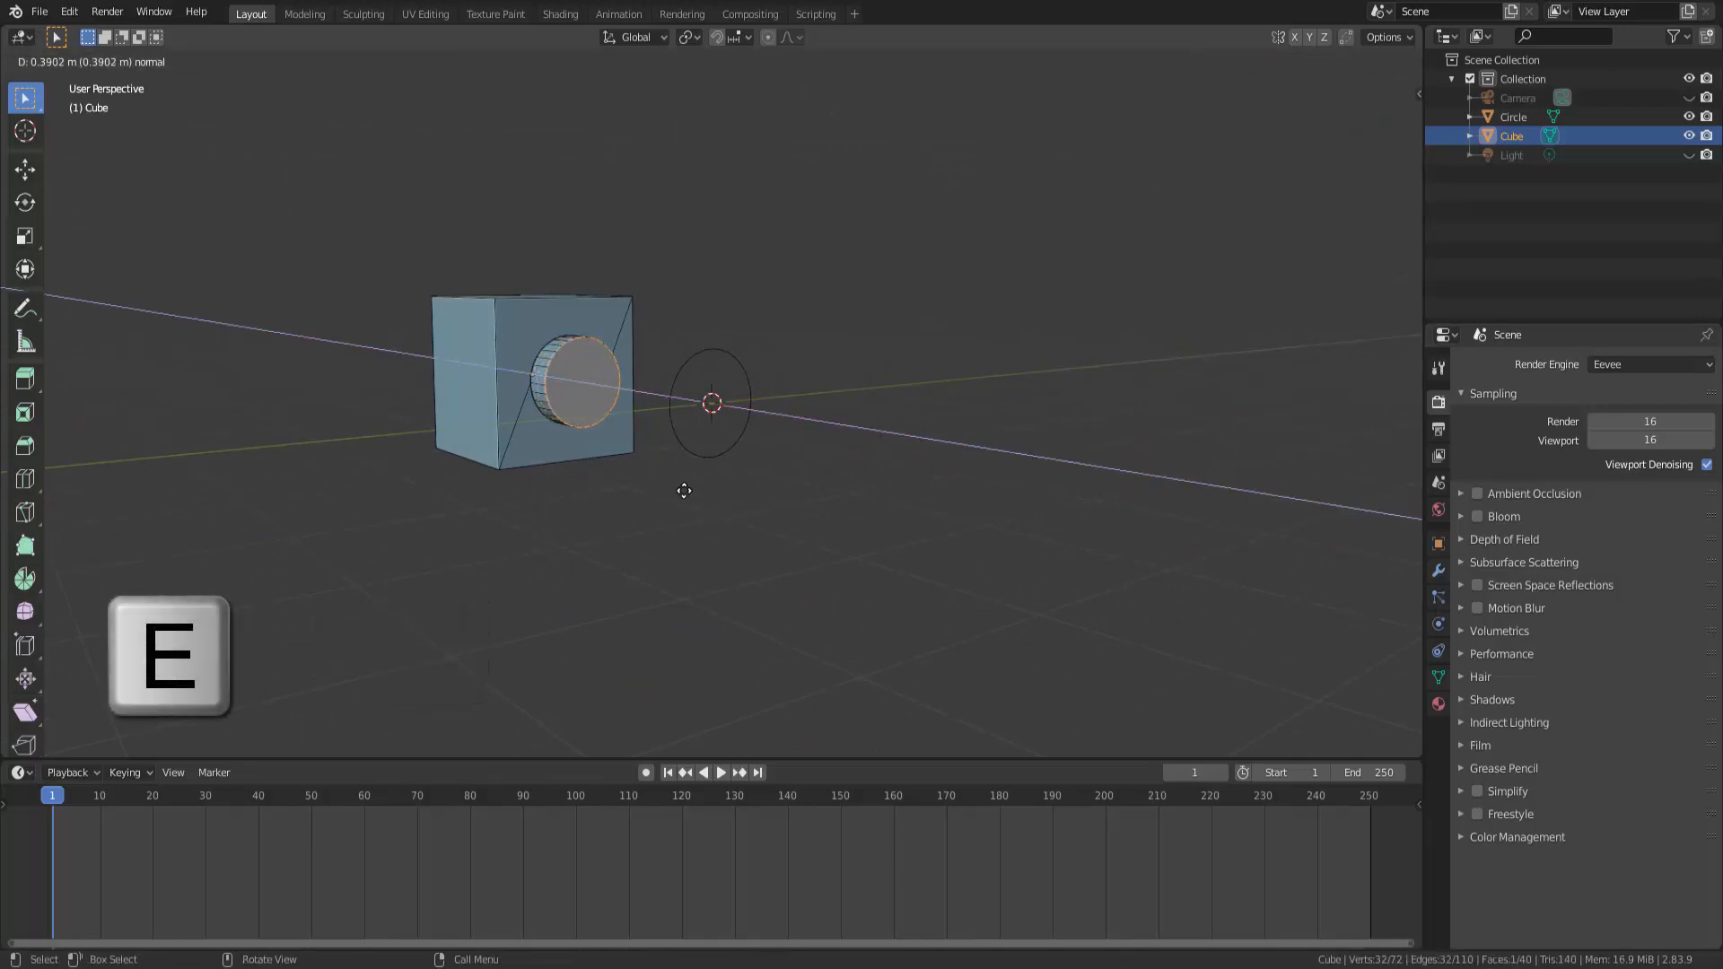
pyautogui.click(700, 492)
pyautogui.moveTo(869, 504)
pyautogui.mouseDown(button='middle')
pyautogui.moveTo(931, 488)
pyautogui.moveTo(811, 503)
pyautogui.moveTo(854, 497)
pyautogui.moveTo(838, 506)
pyautogui.mouseUp(button='middle')
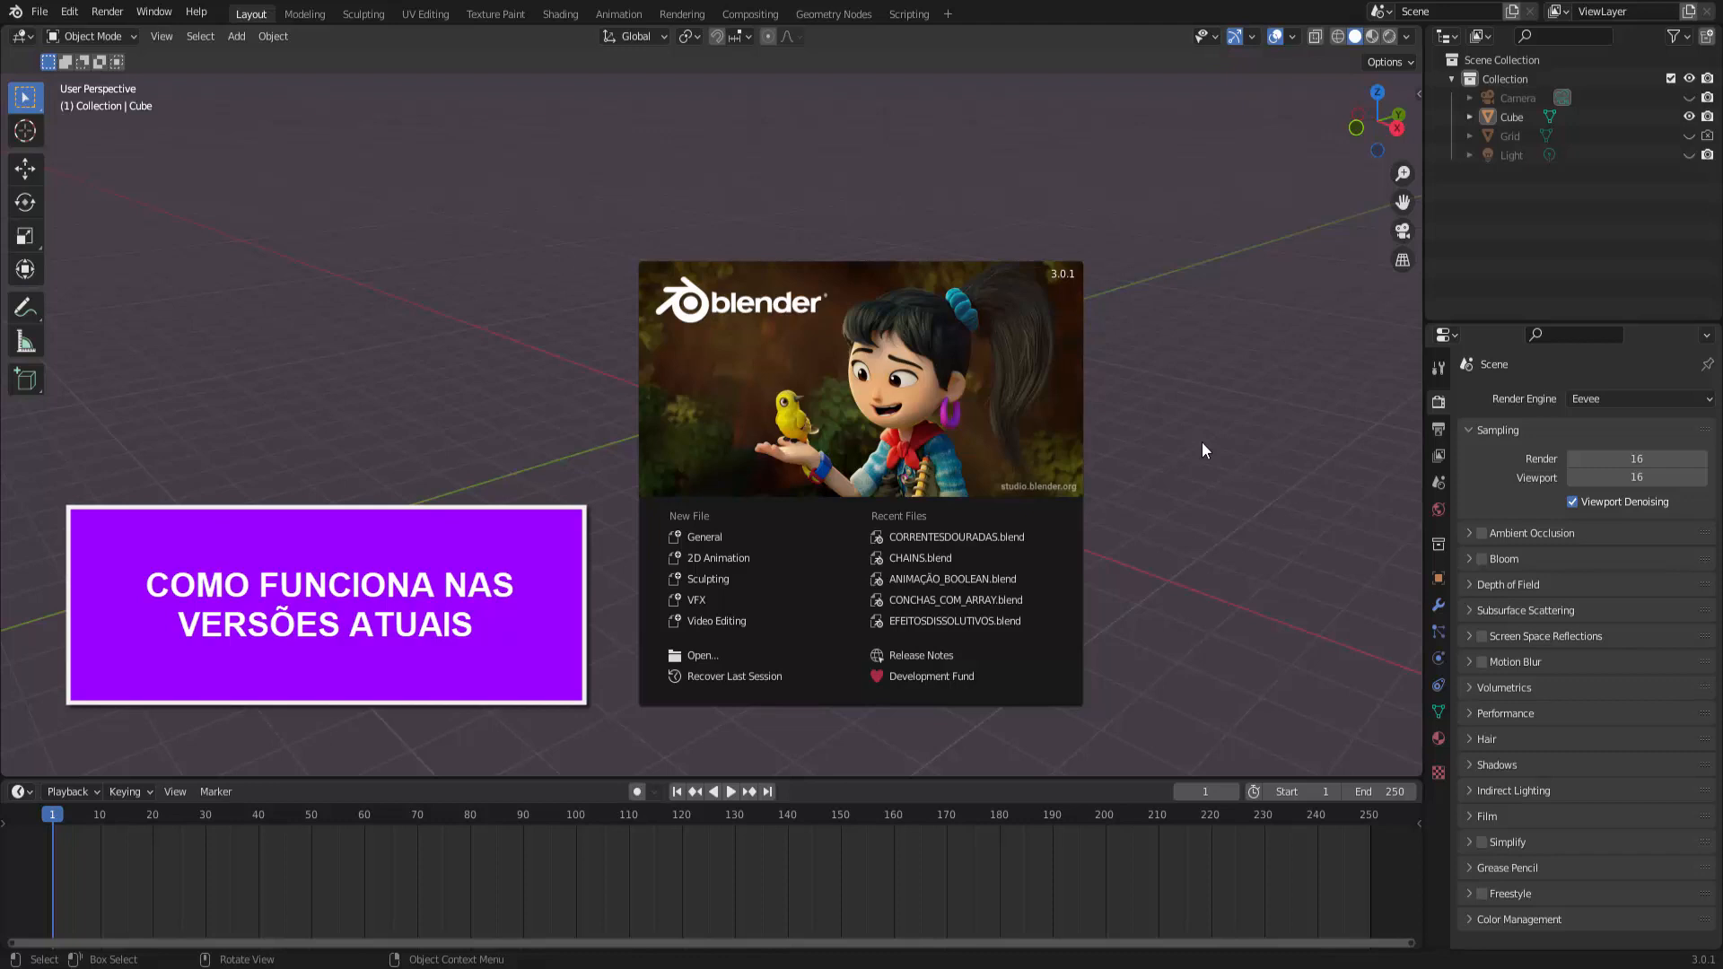
# Step: In Blender 3.0.1, dismiss the splash screen and move the cube back in the negative X direction, away from the origin
pyautogui.click(1203, 441)
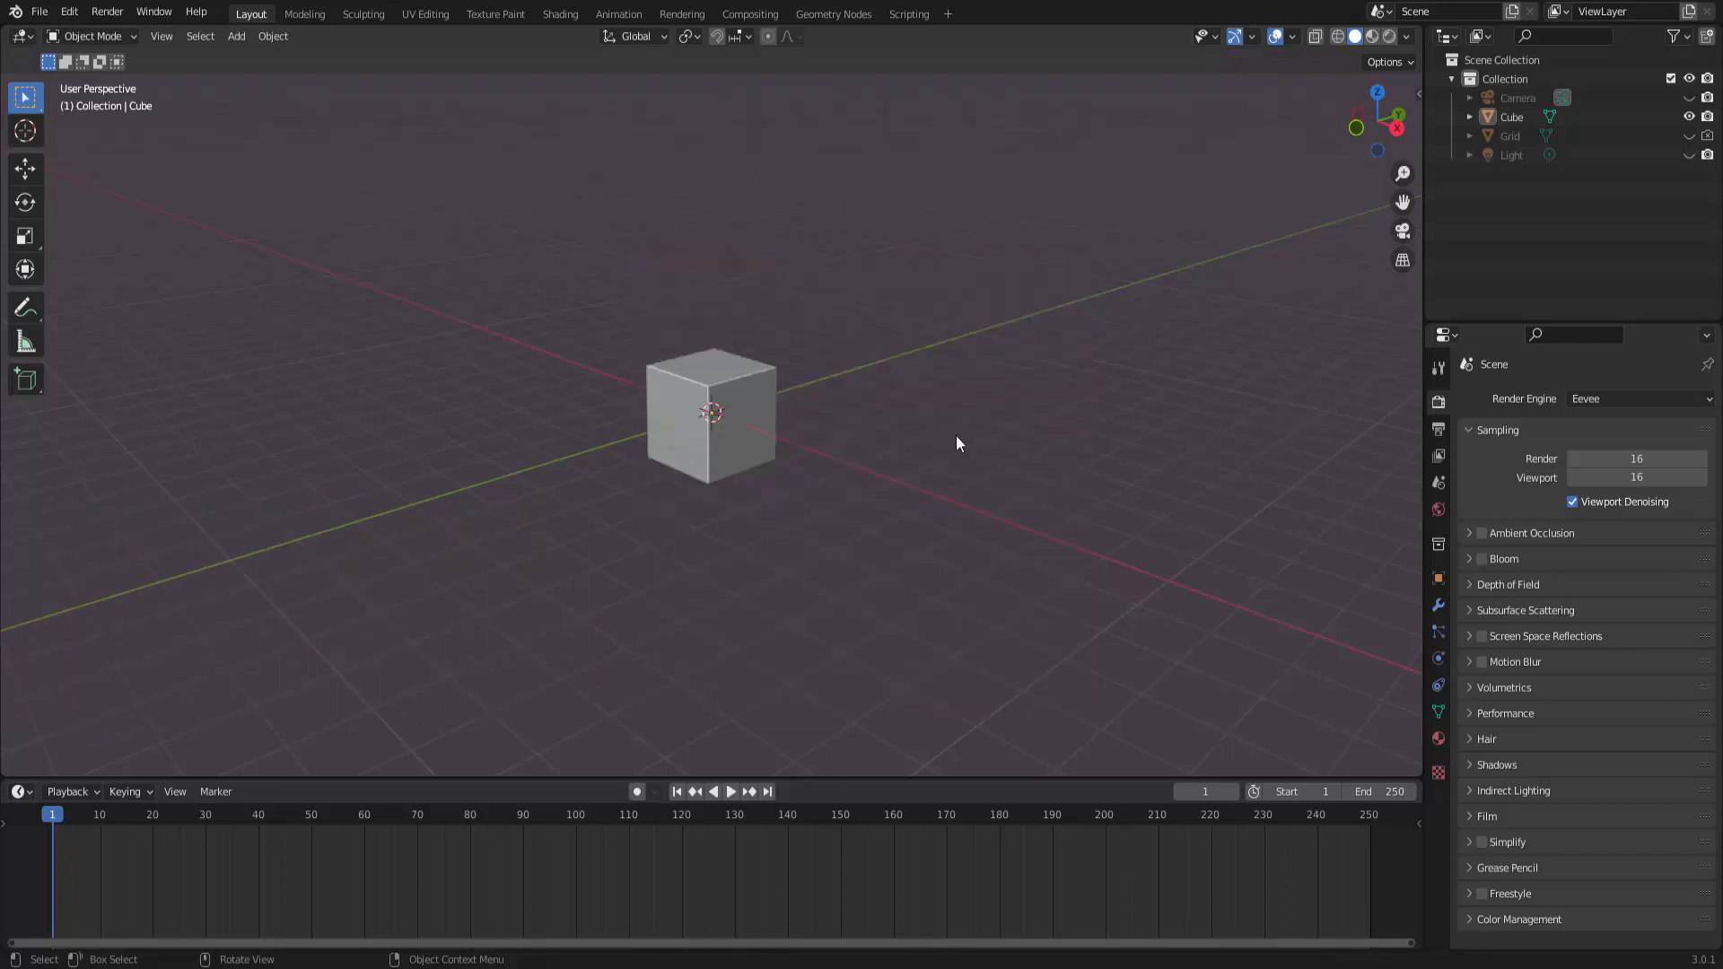
pyautogui.click(775, 400)
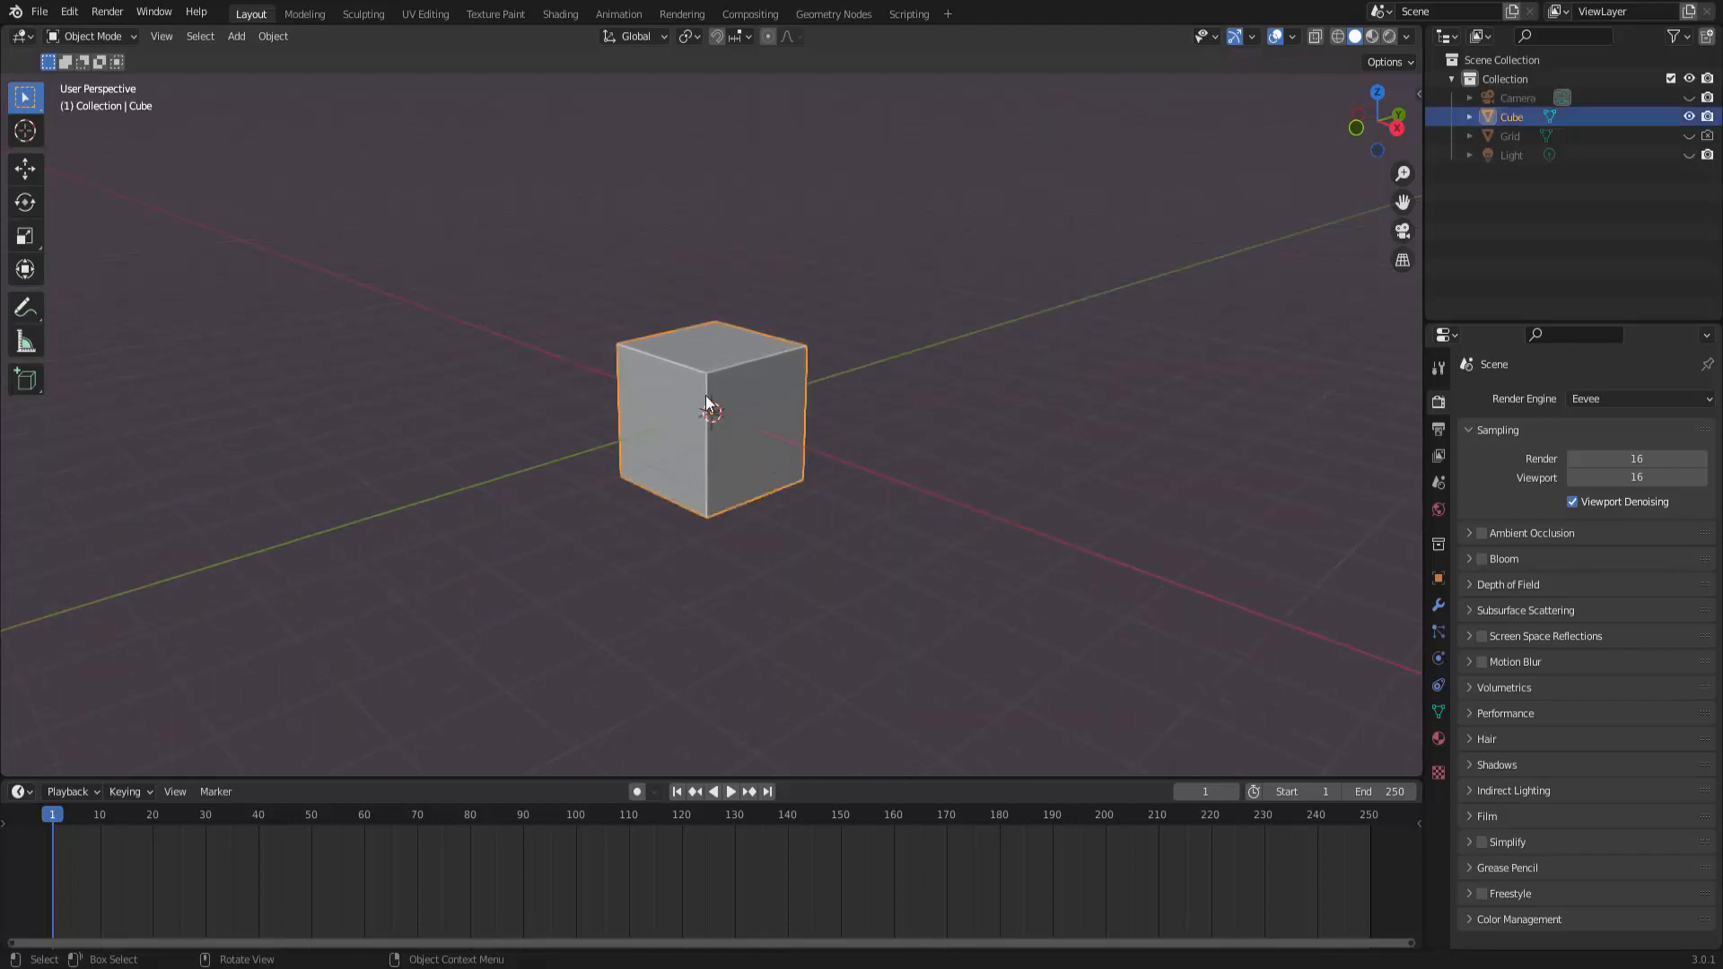
pyautogui.click(33, 170)
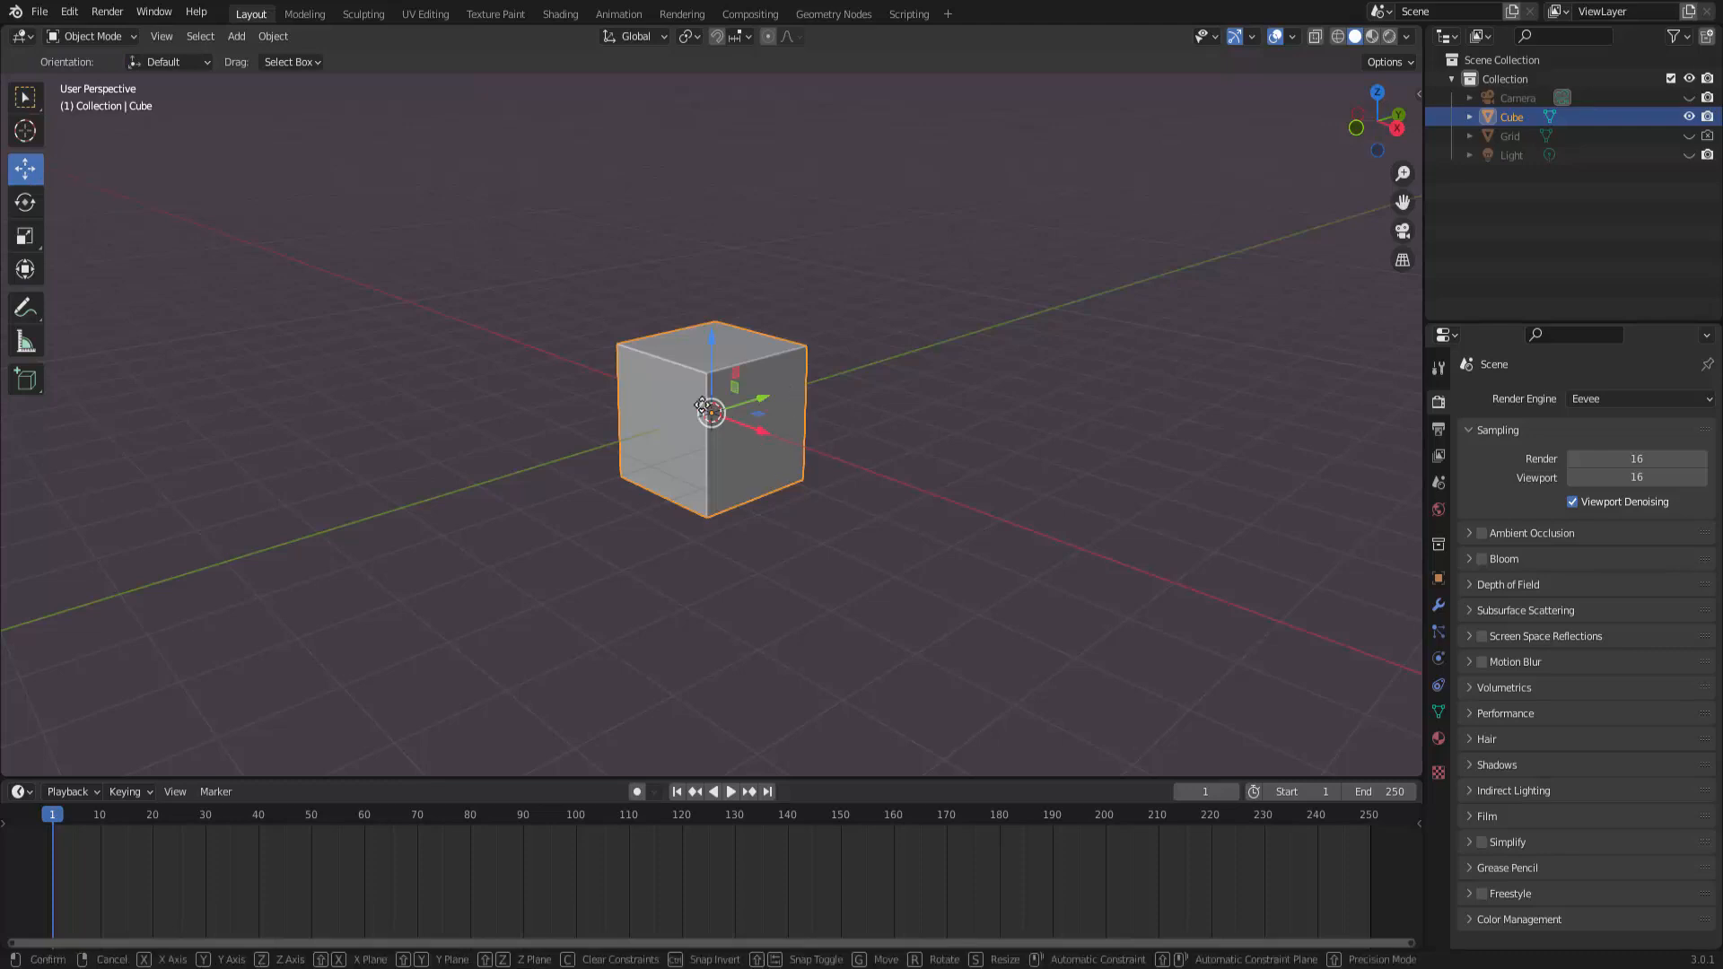
pyautogui.moveTo(763, 435); pyautogui.dragTo(602, 375)
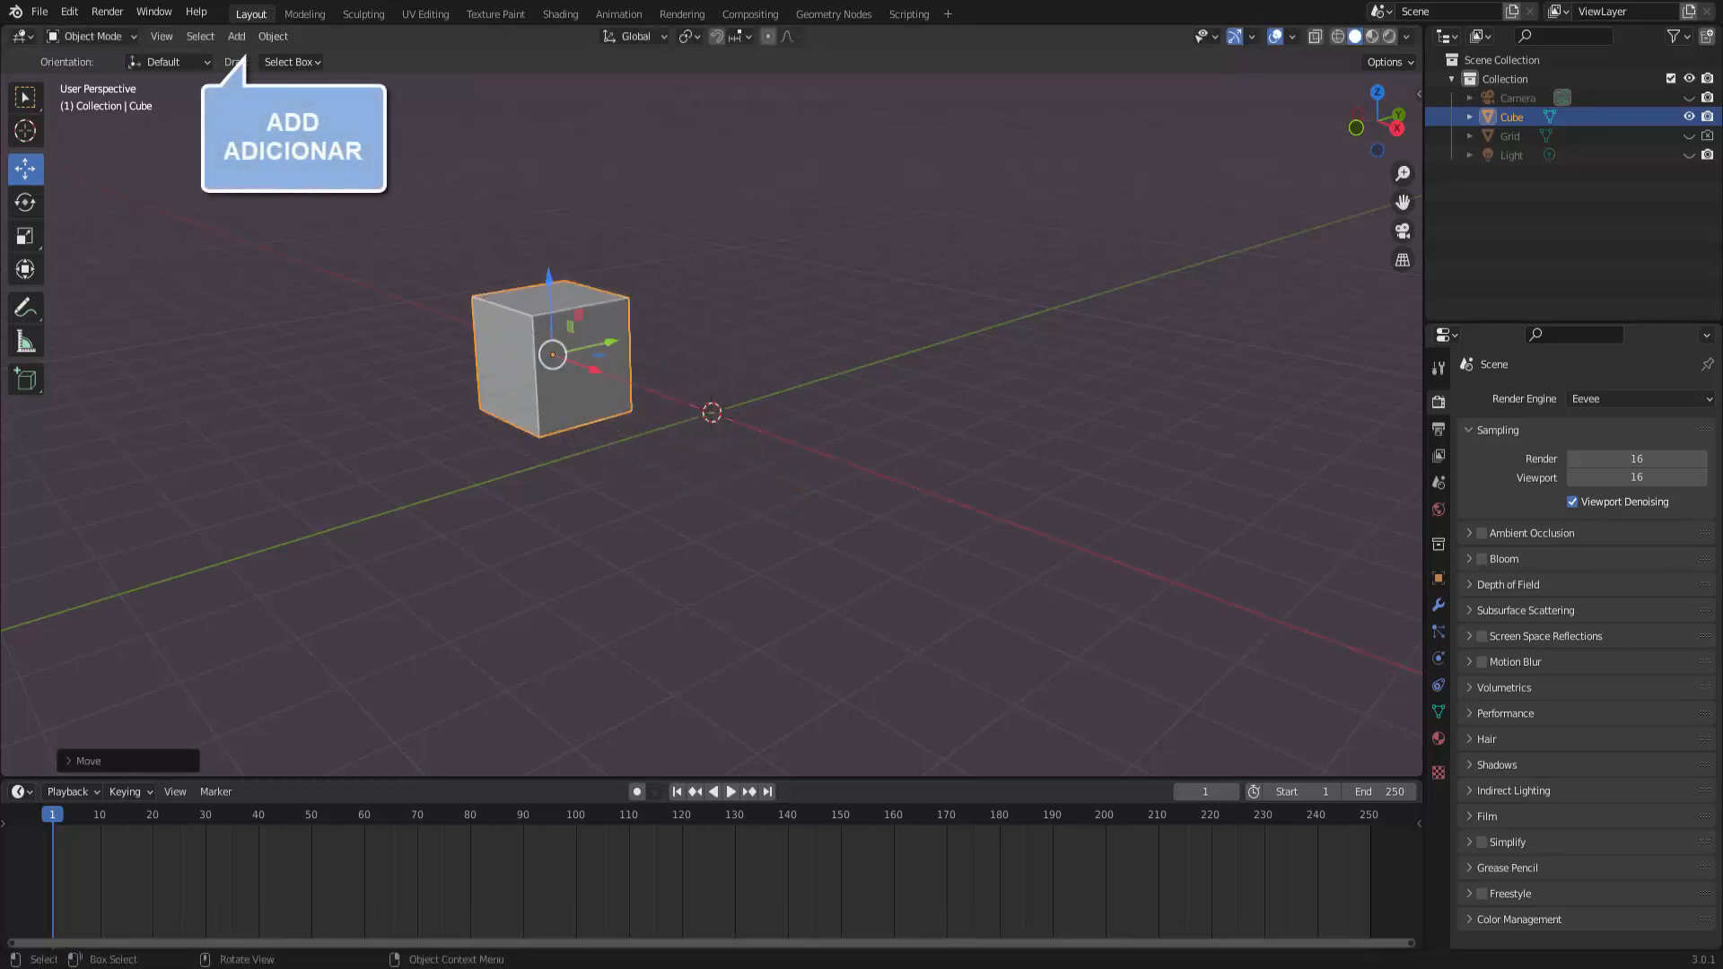
# Step: Add a mesh circle at the world origin, in front of the cube
pyautogui.click(236, 36)
pyautogui.moveTo(251, 57)
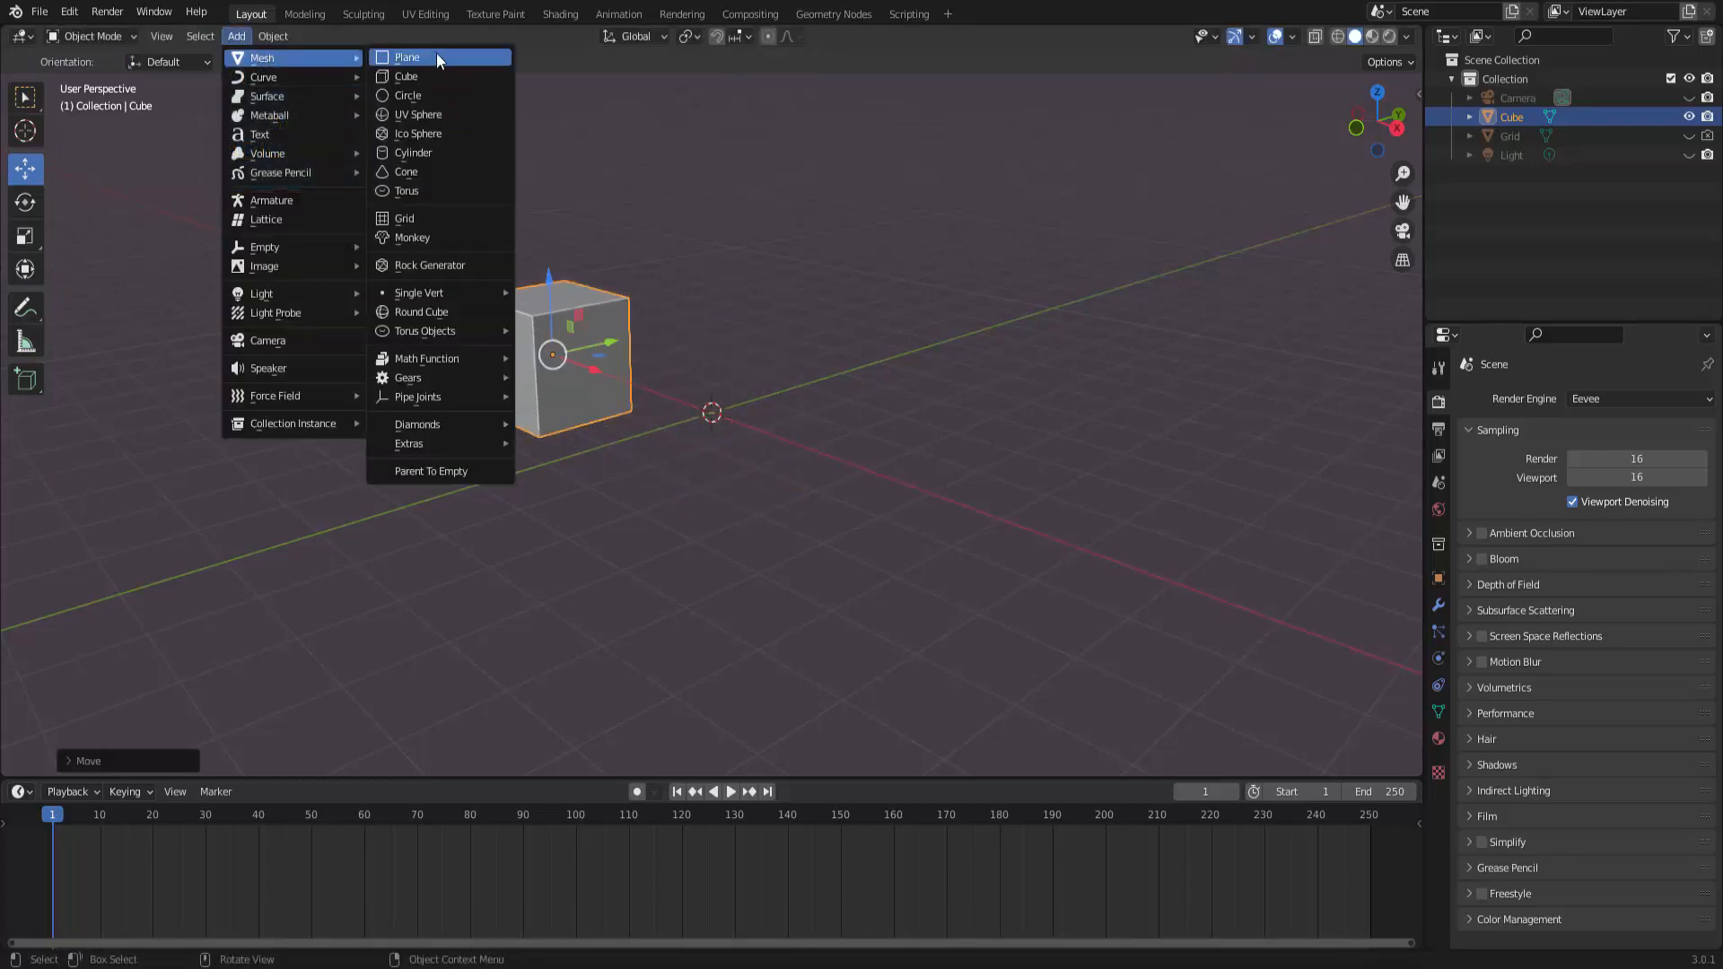
pyautogui.click(436, 97)
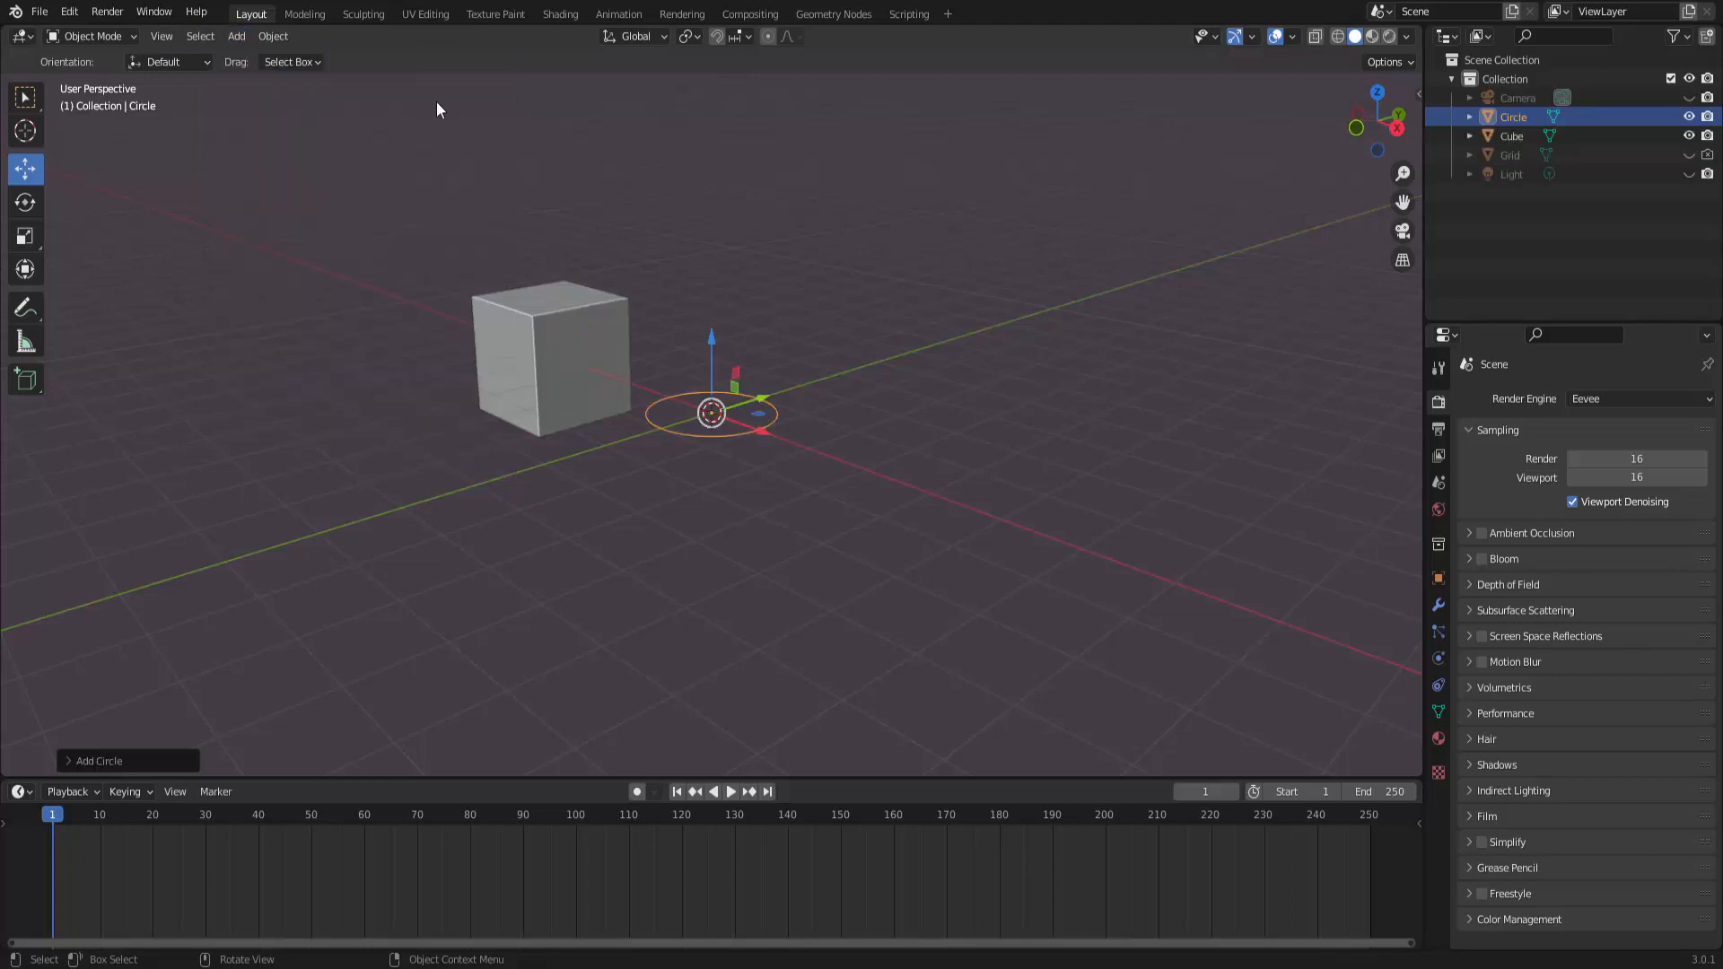
# Step: Rotate the circle 90° about the Y axis and scale it down to fit within the cube's face
pyautogui.press('r')
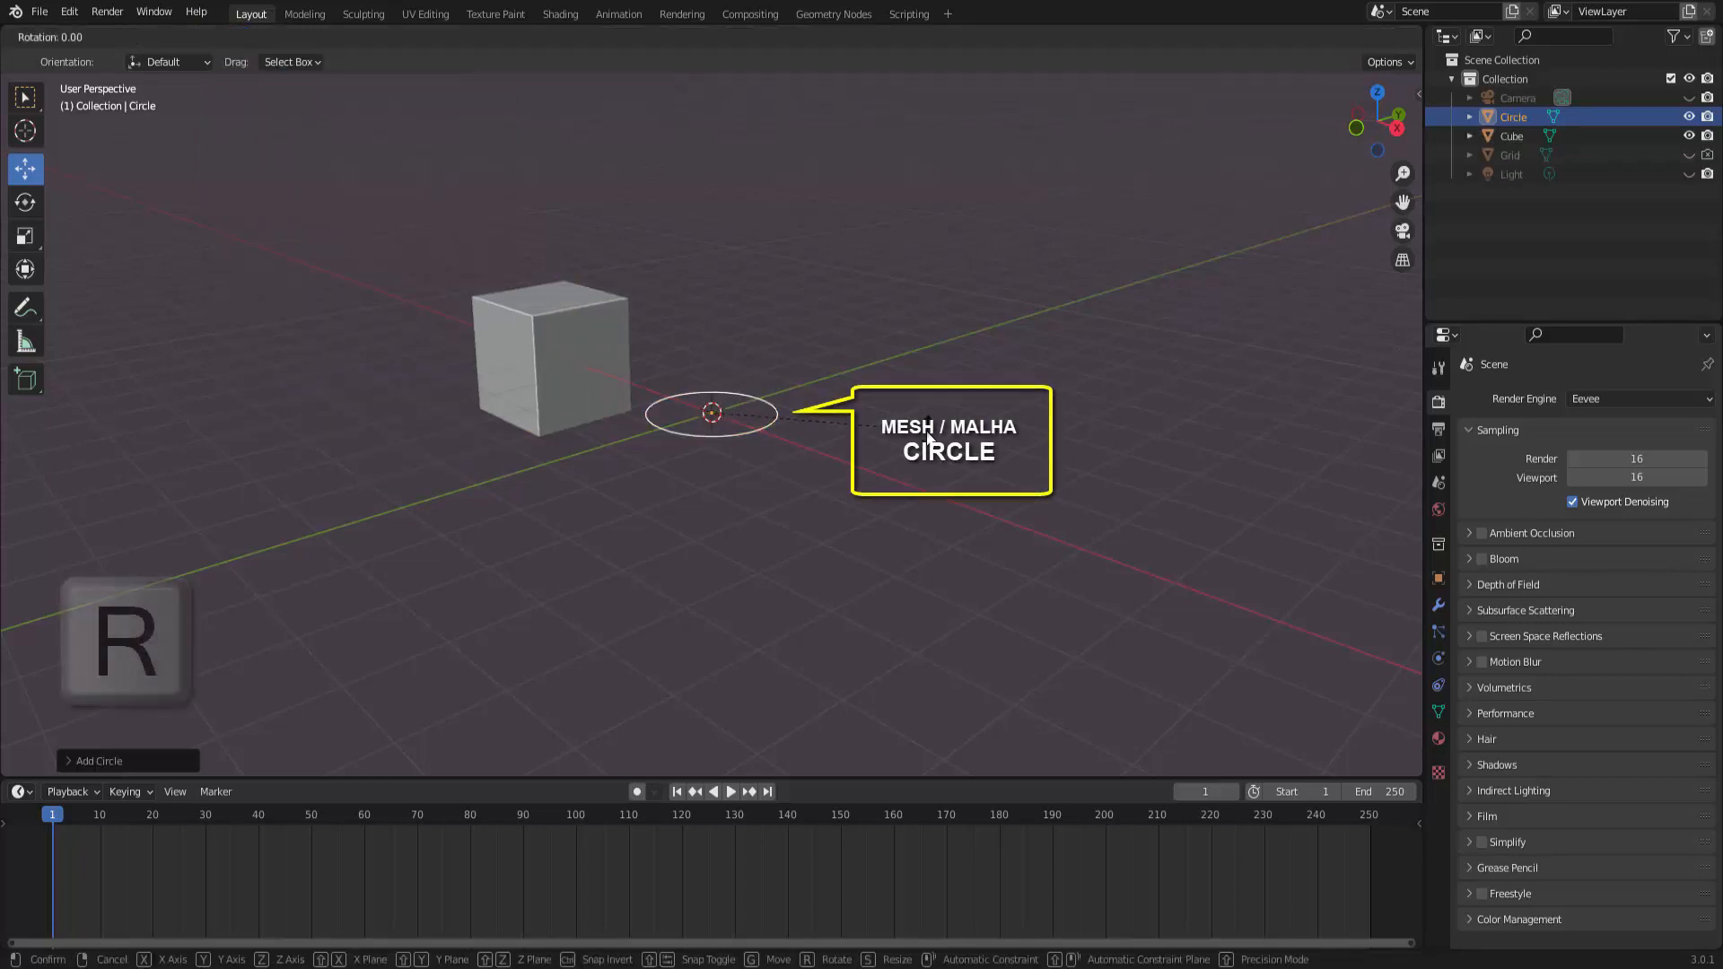
pyautogui.press('y')
pyautogui.press('9')
pyautogui.press('0')
pyautogui.click(926, 430)
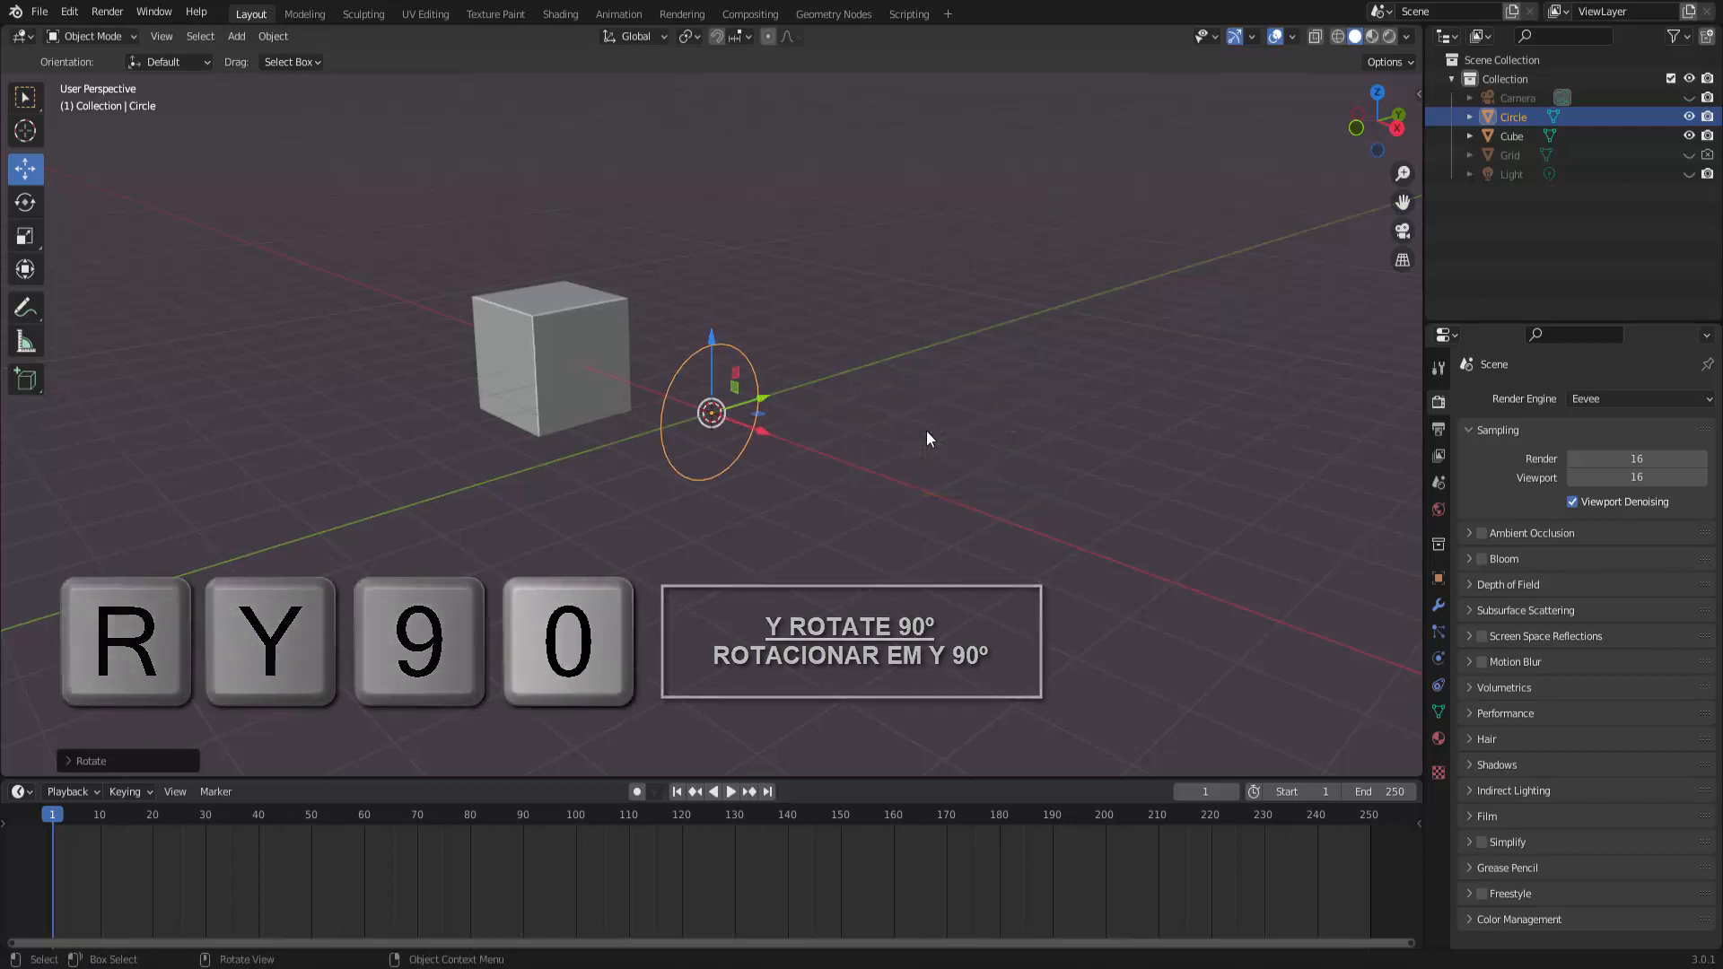
pyautogui.press('s')
pyautogui.click(857, 435)
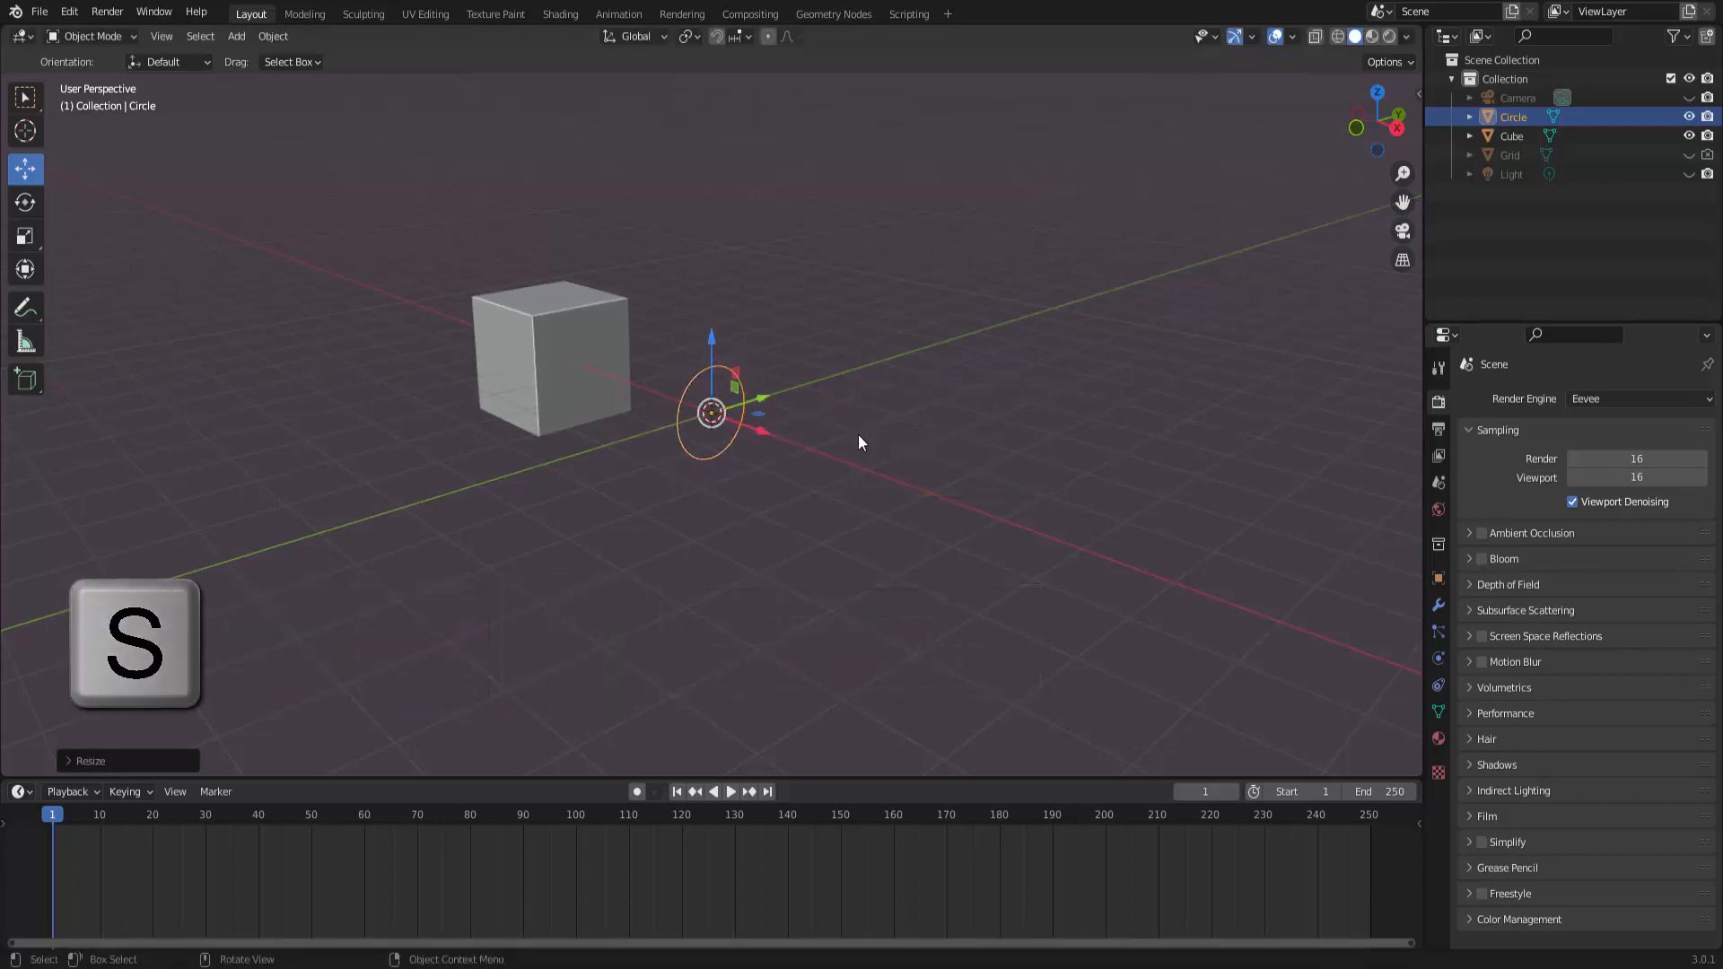
# Step: Add the cube to the circle's selection and enter Edit Mode on both objects together
pyautogui.keyDown('shift'); pyautogui.click(598, 306); pyautogui.keyUp('shift')
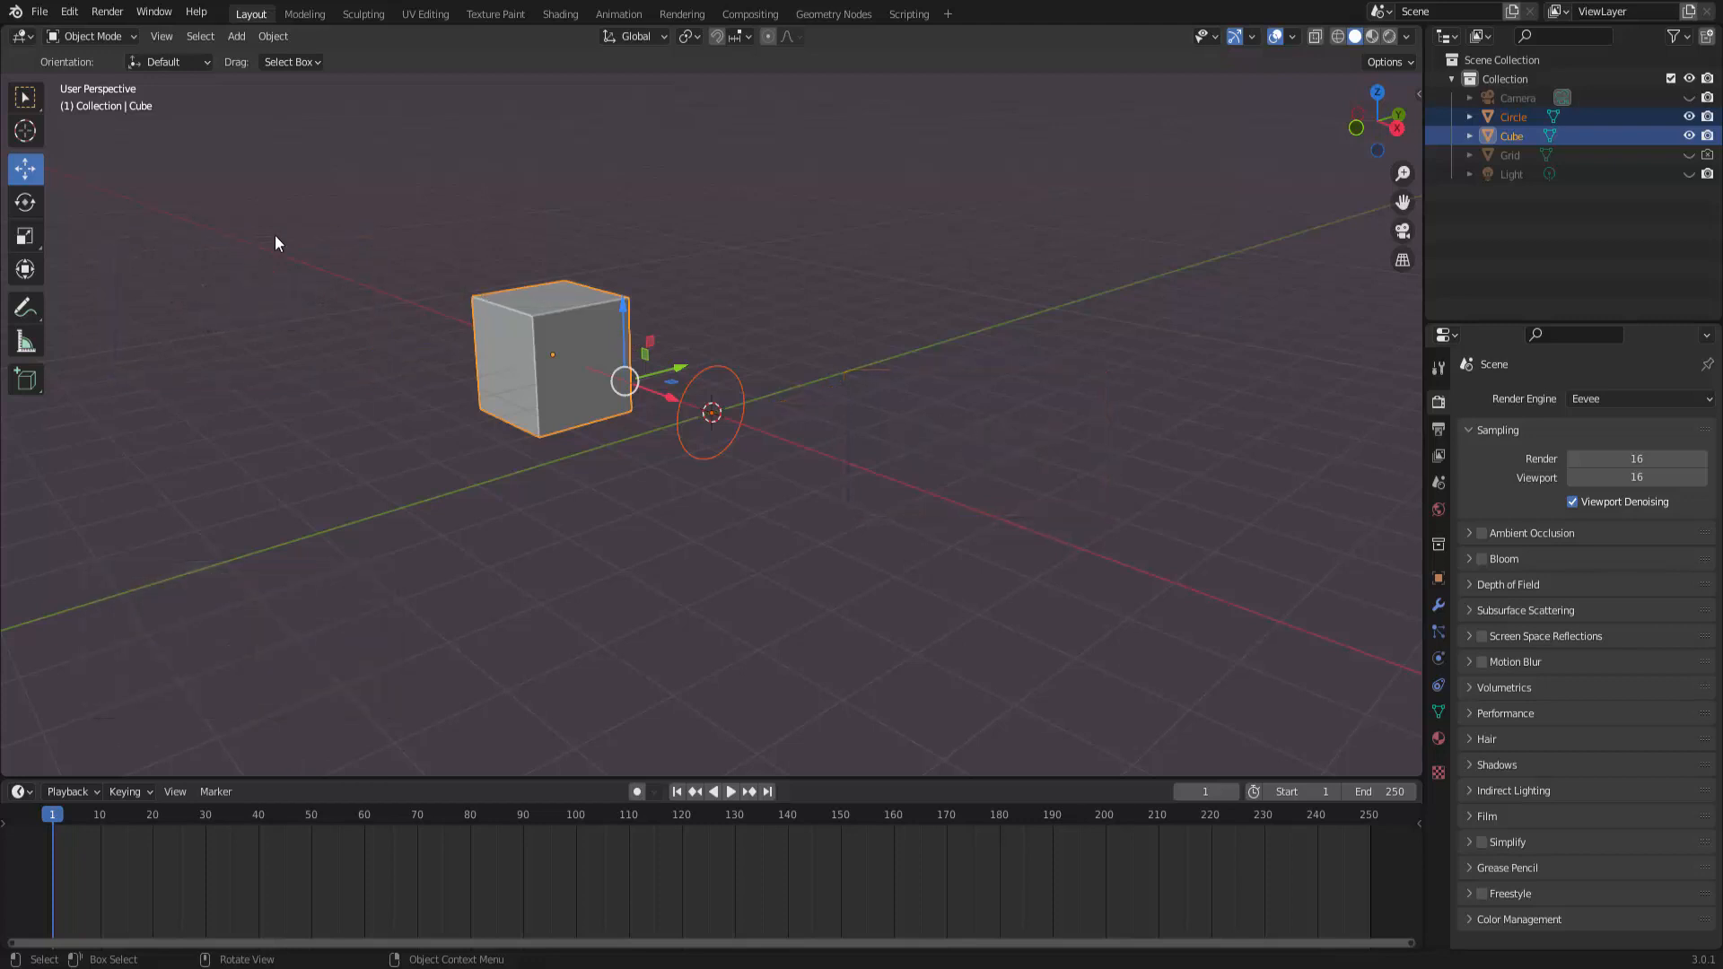
pyautogui.click(99, 38)
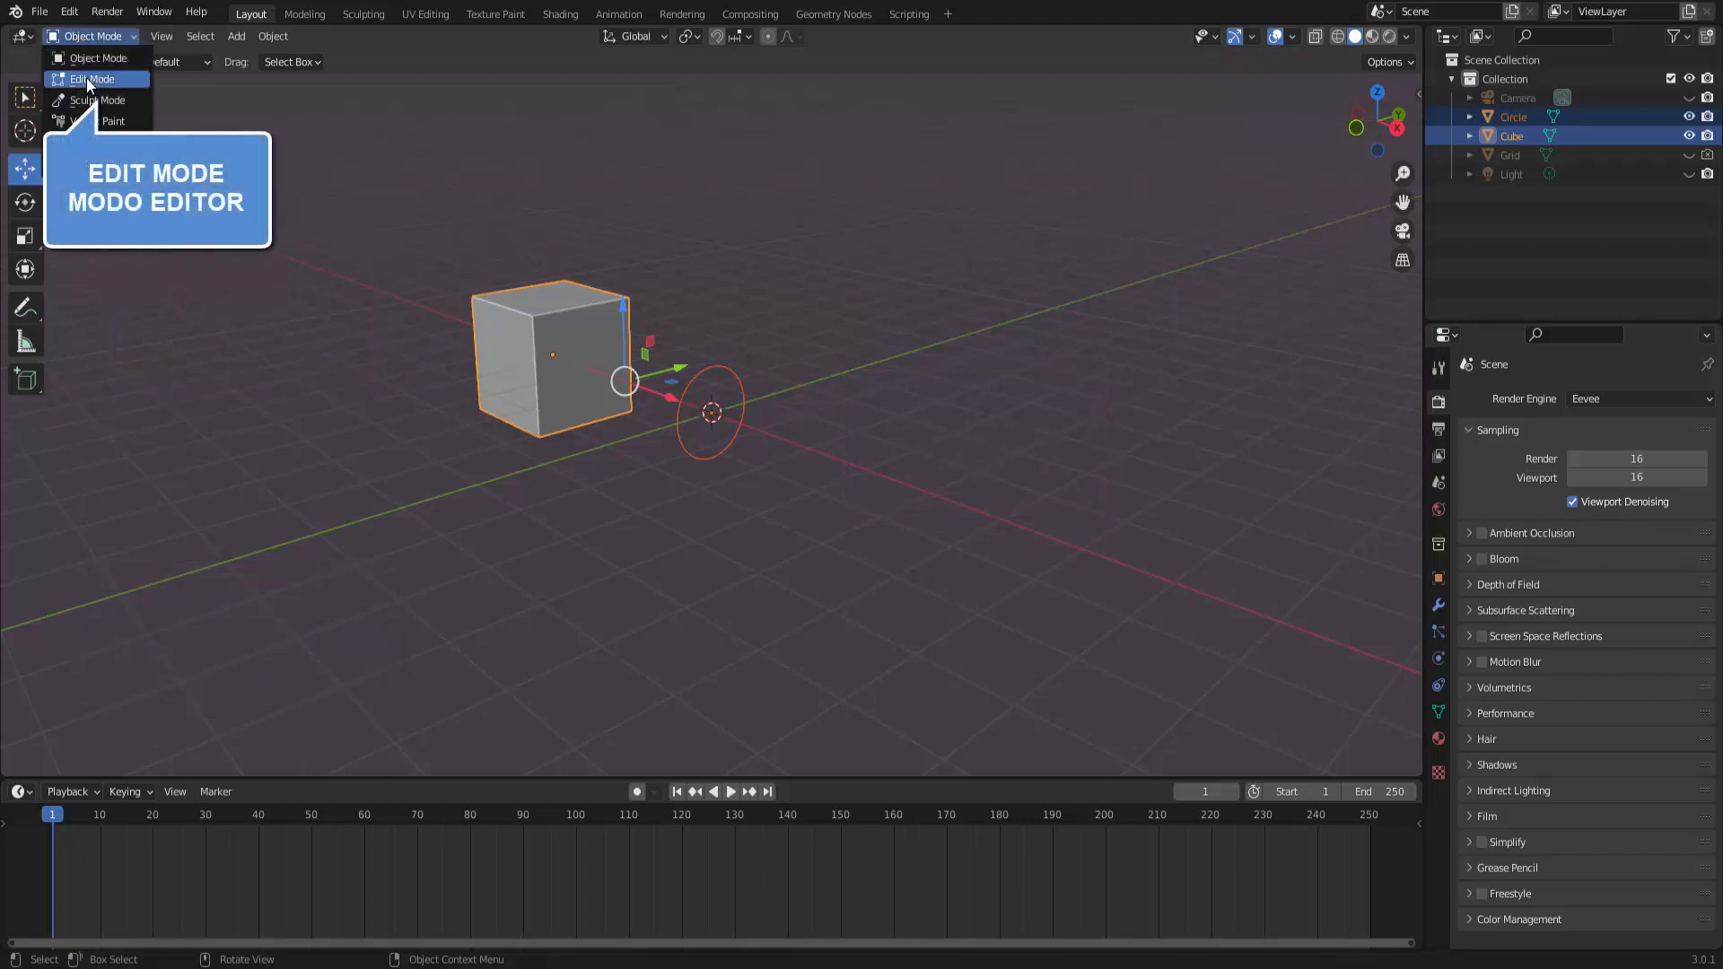
pyautogui.click(86, 78)
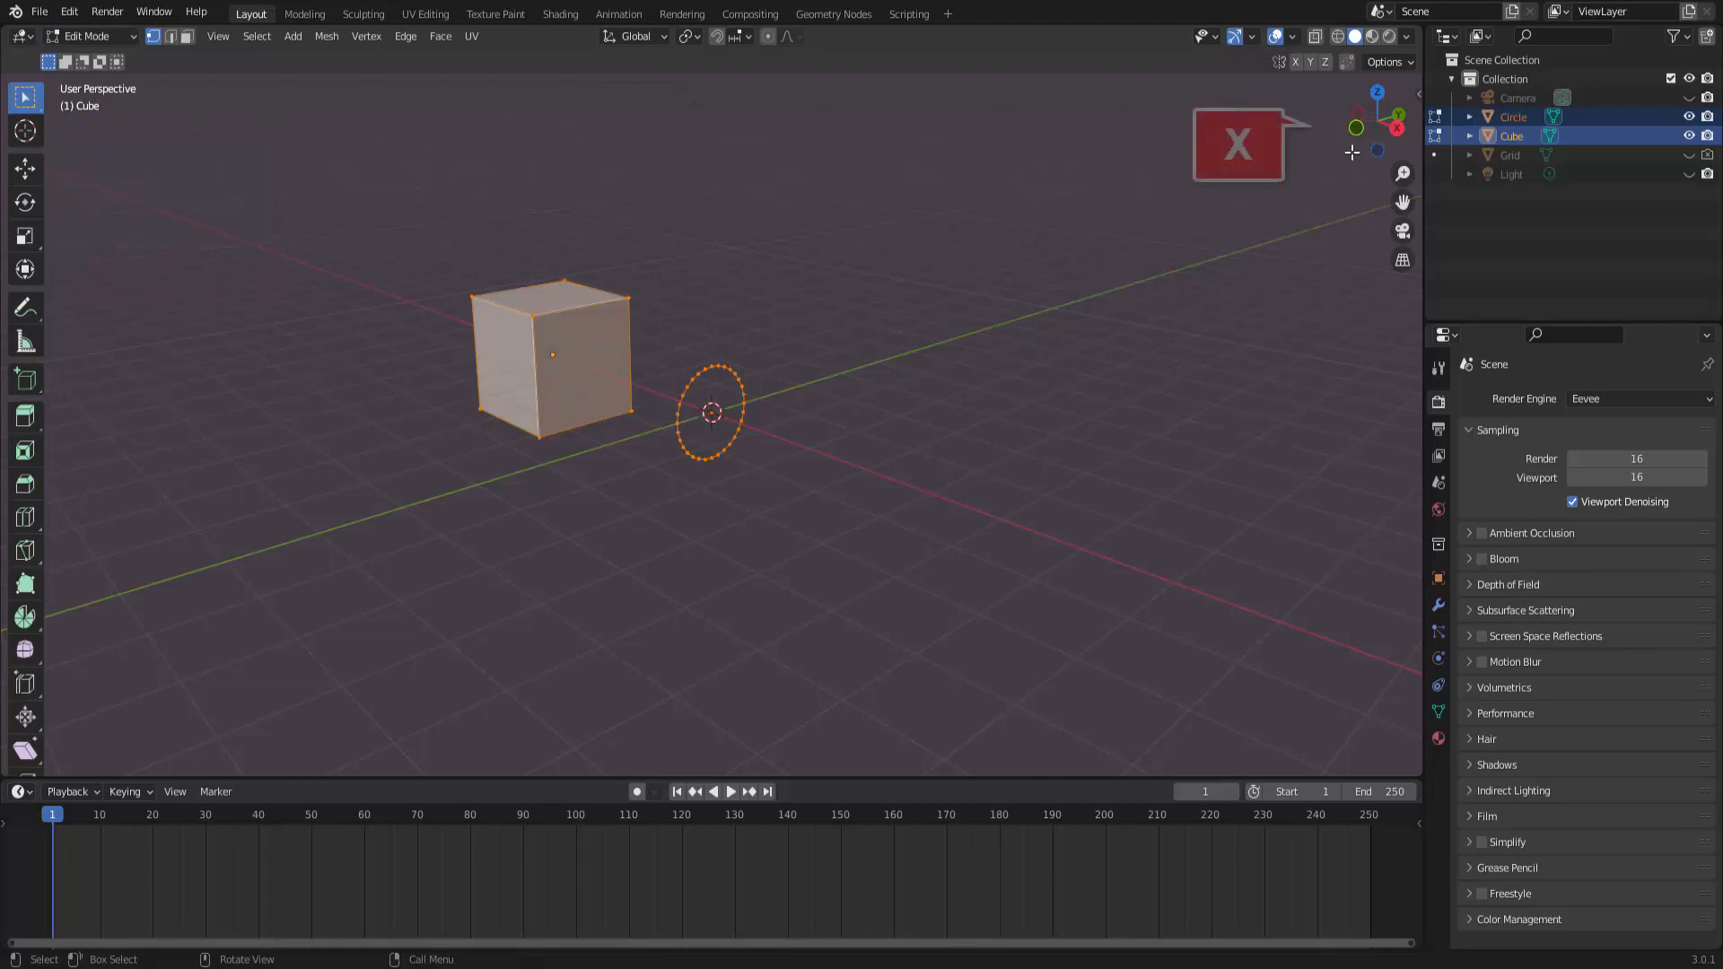
# Step: Try to apply Knife Project from the right orthographic view with both the circle and the cube in Edit Mode
pyautogui.click(1395, 130)
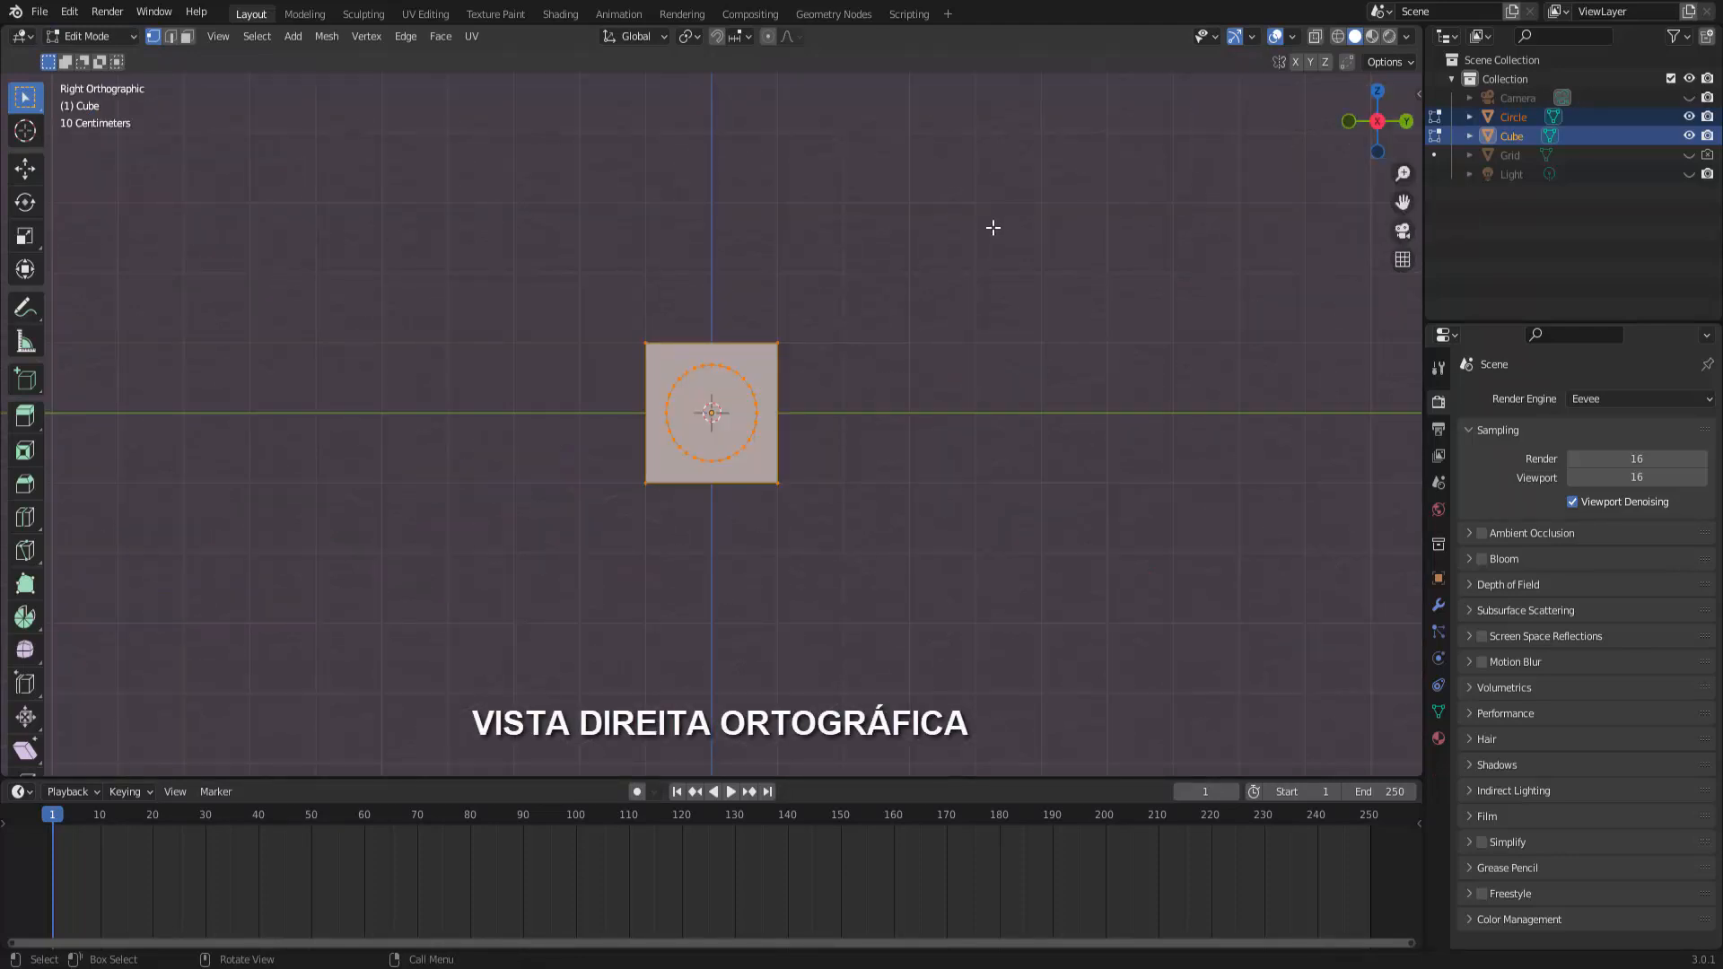
pyautogui.scroll(2, 993, 228)
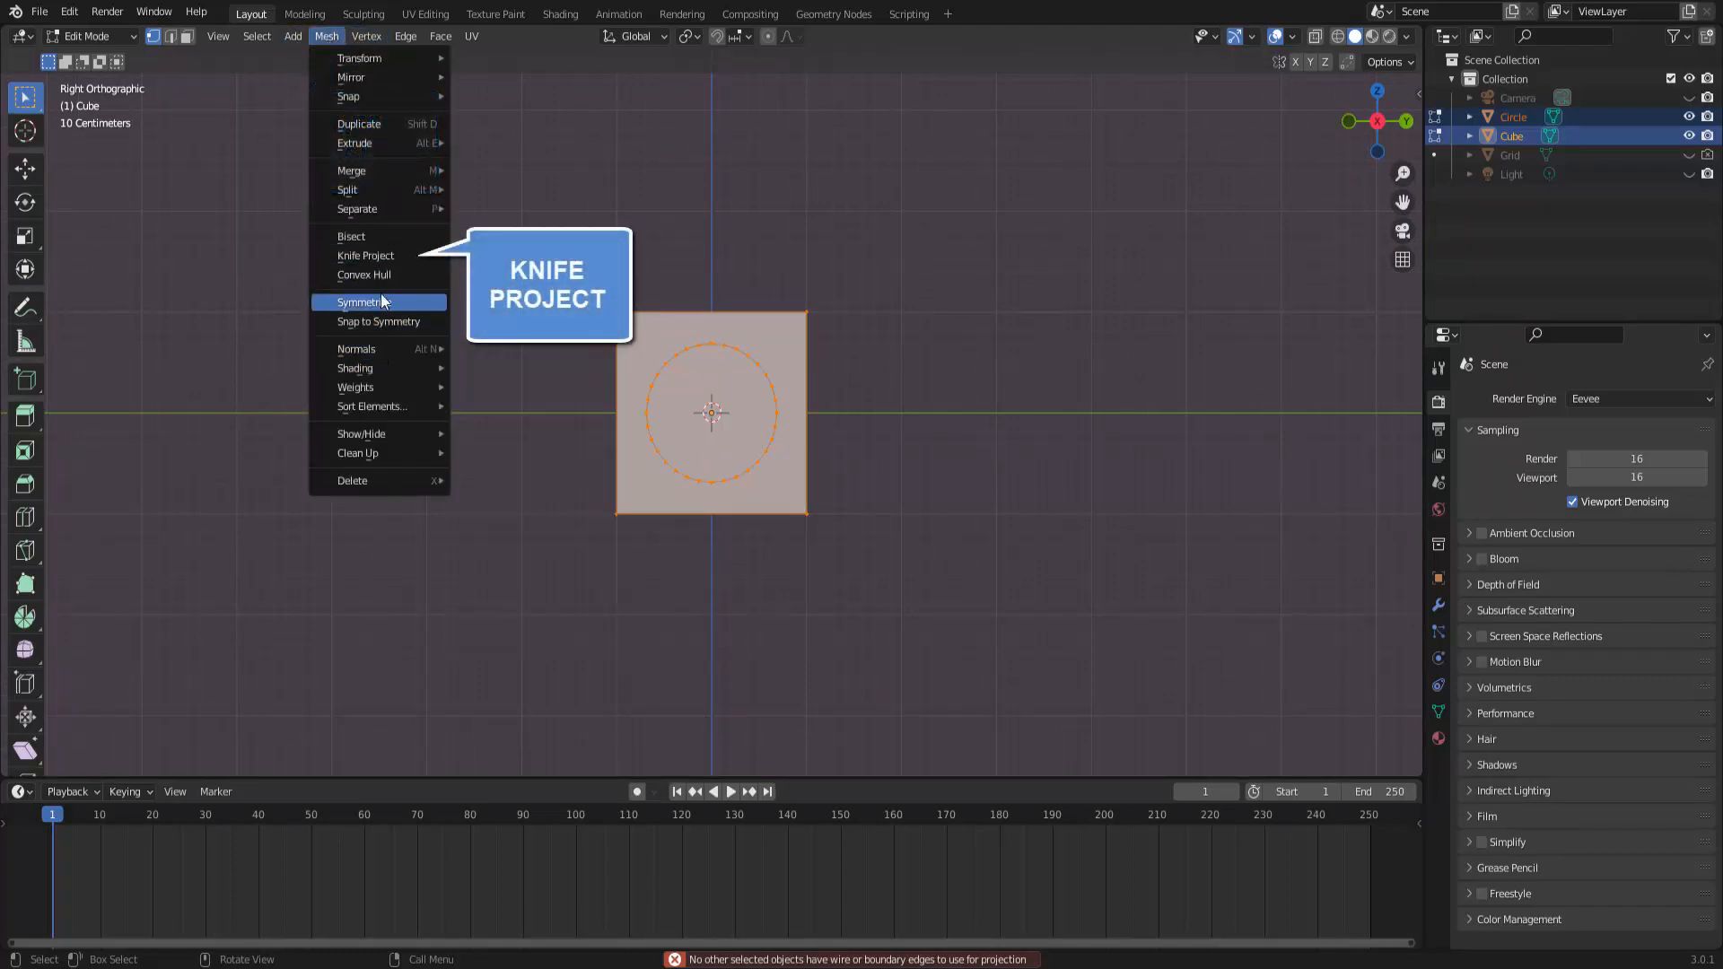
pyautogui.click(373, 257)
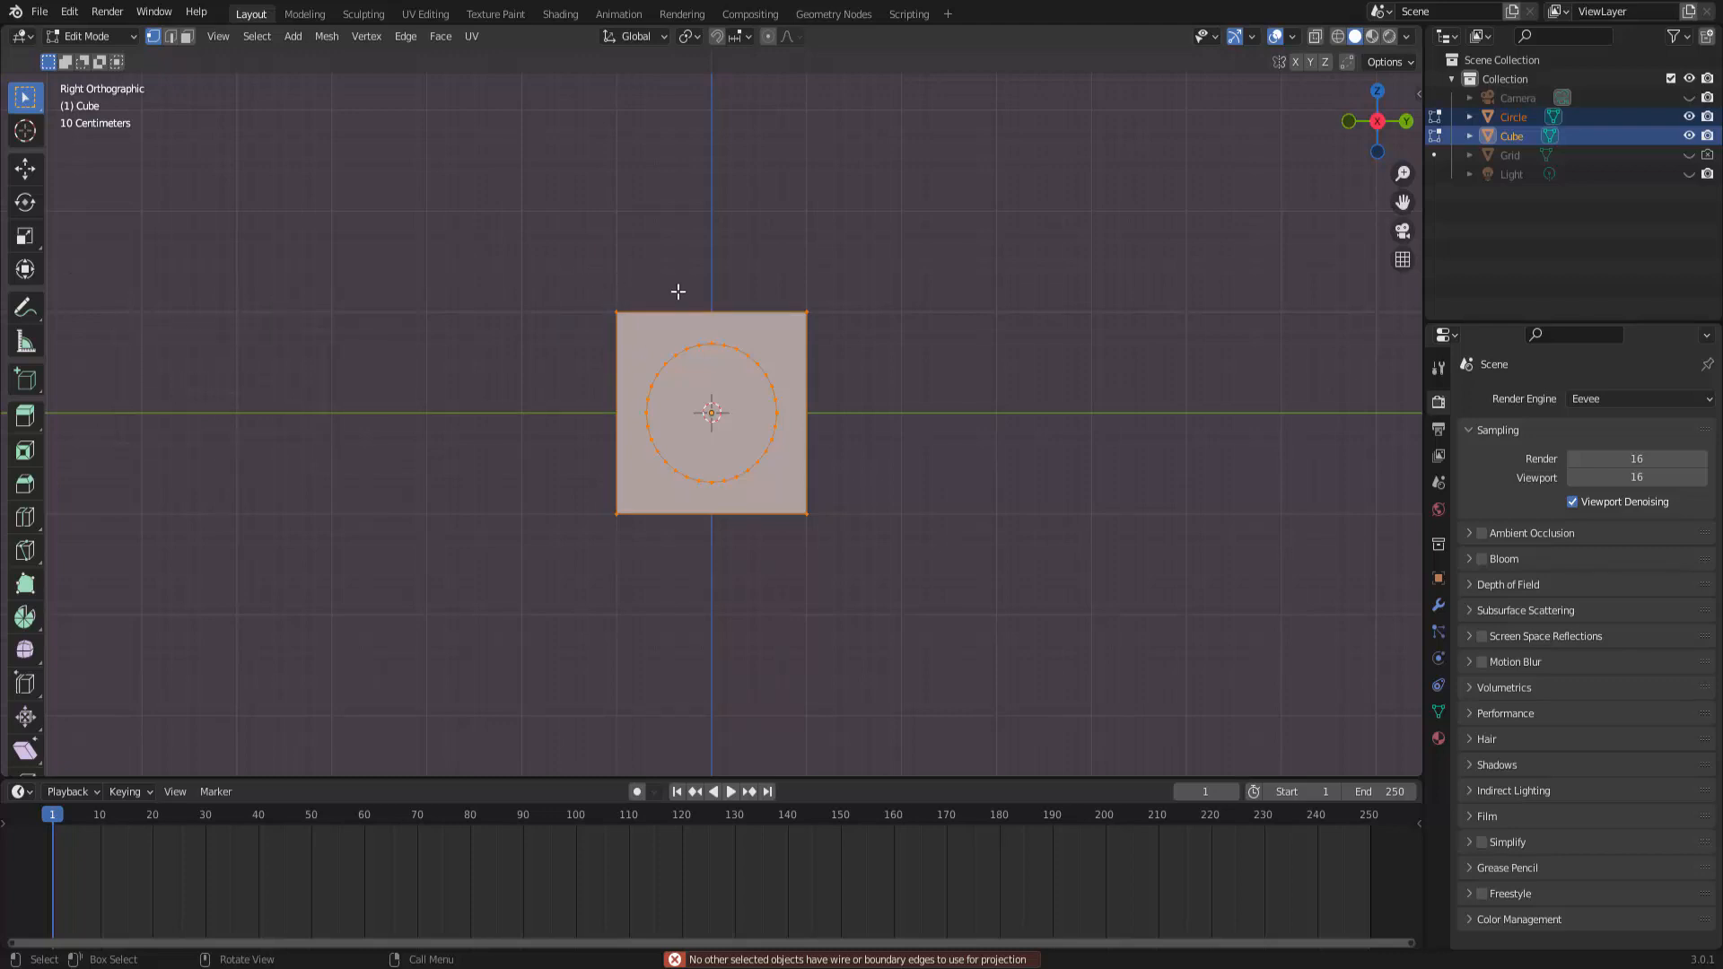
pyautogui.moveTo(869, 258); pyautogui.dragTo(921, 269, button='middle')
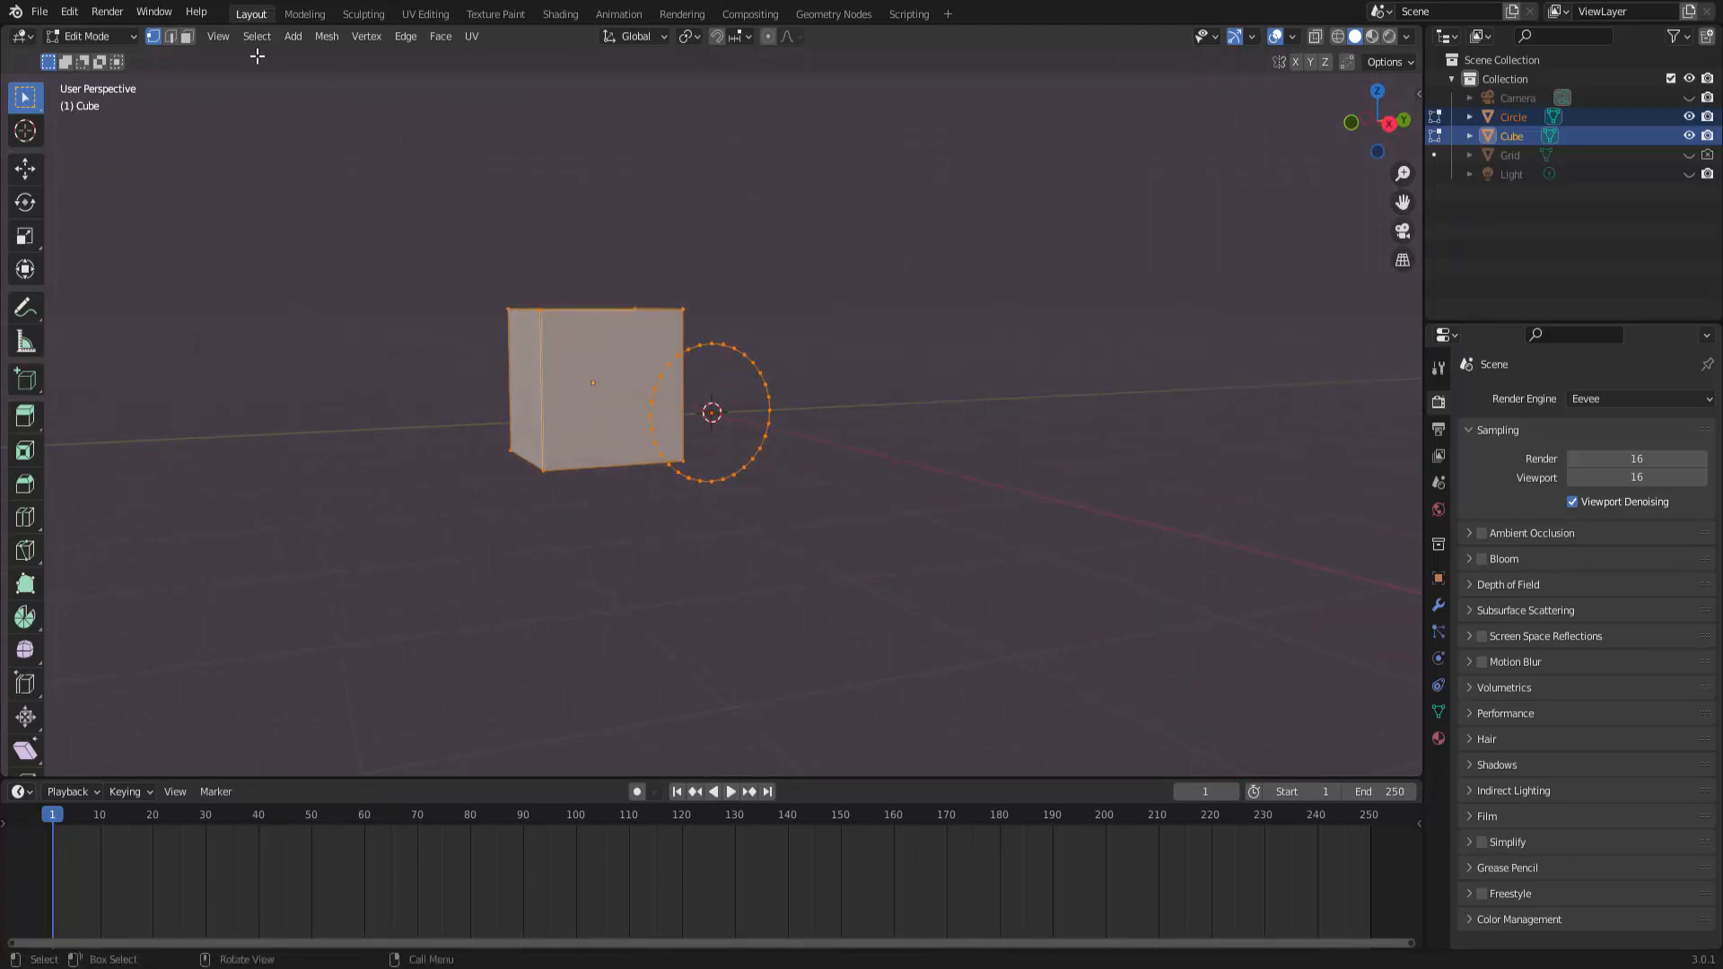
# Step: Return to Object Mode, select only the cube, and enter Edit Mode on it without the circle
pyautogui.click(92, 35)
pyautogui.click(86, 56)
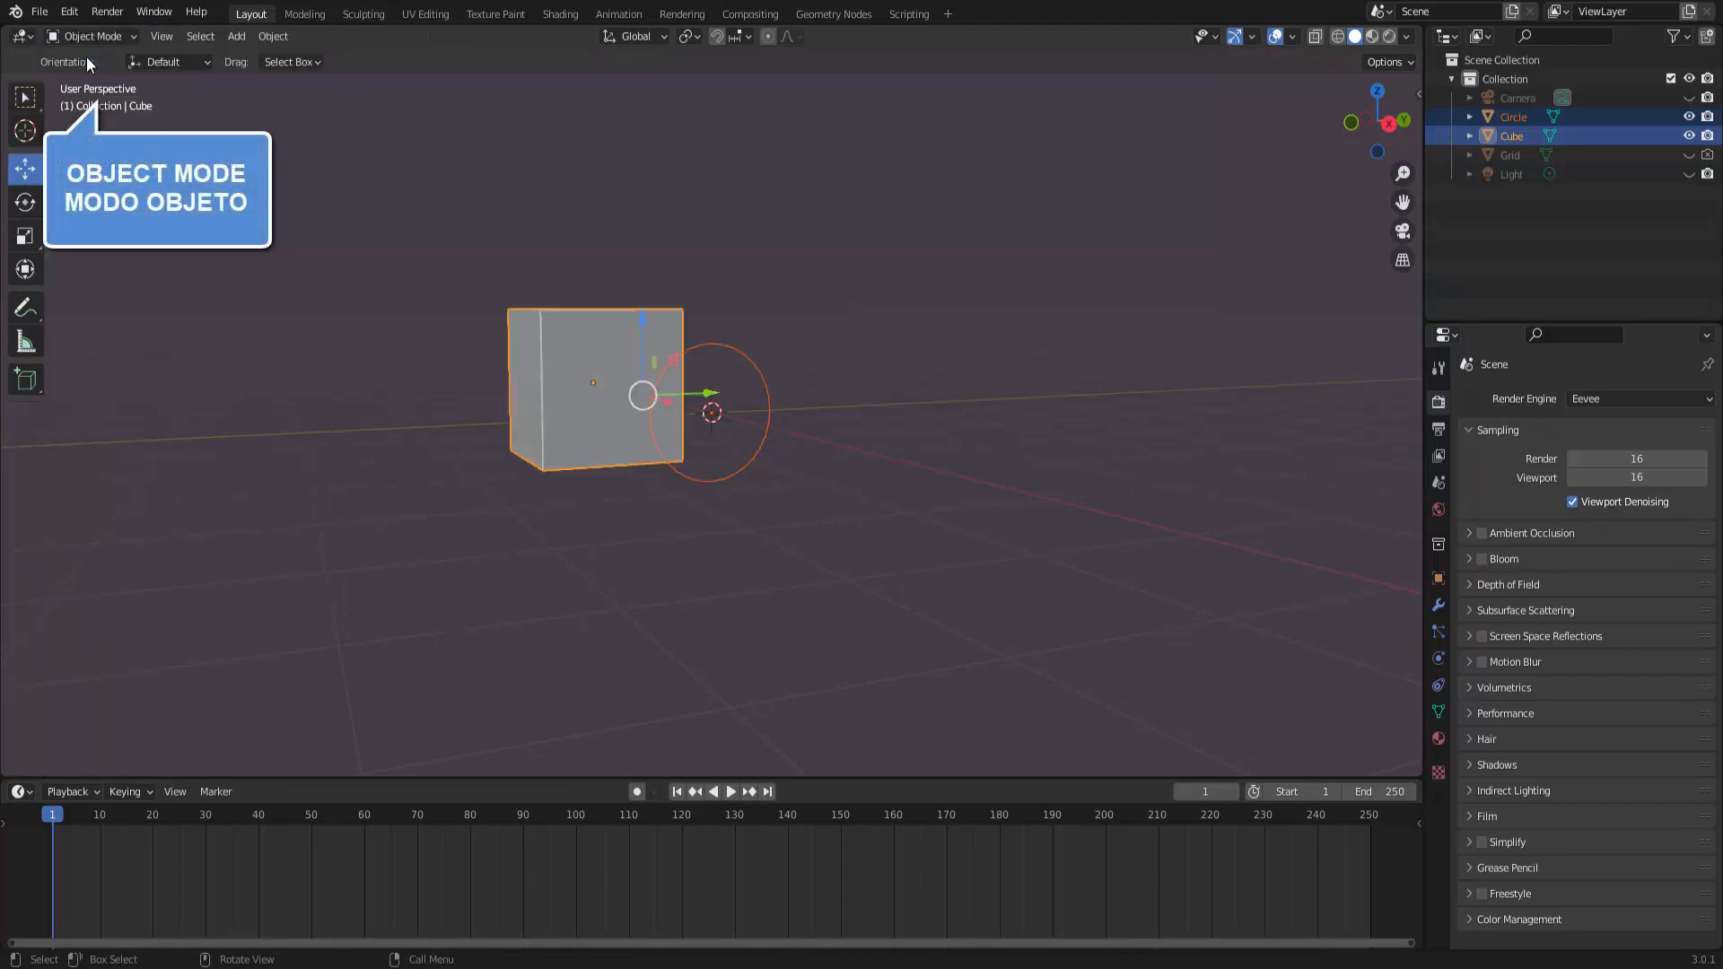
pyautogui.click(899, 243)
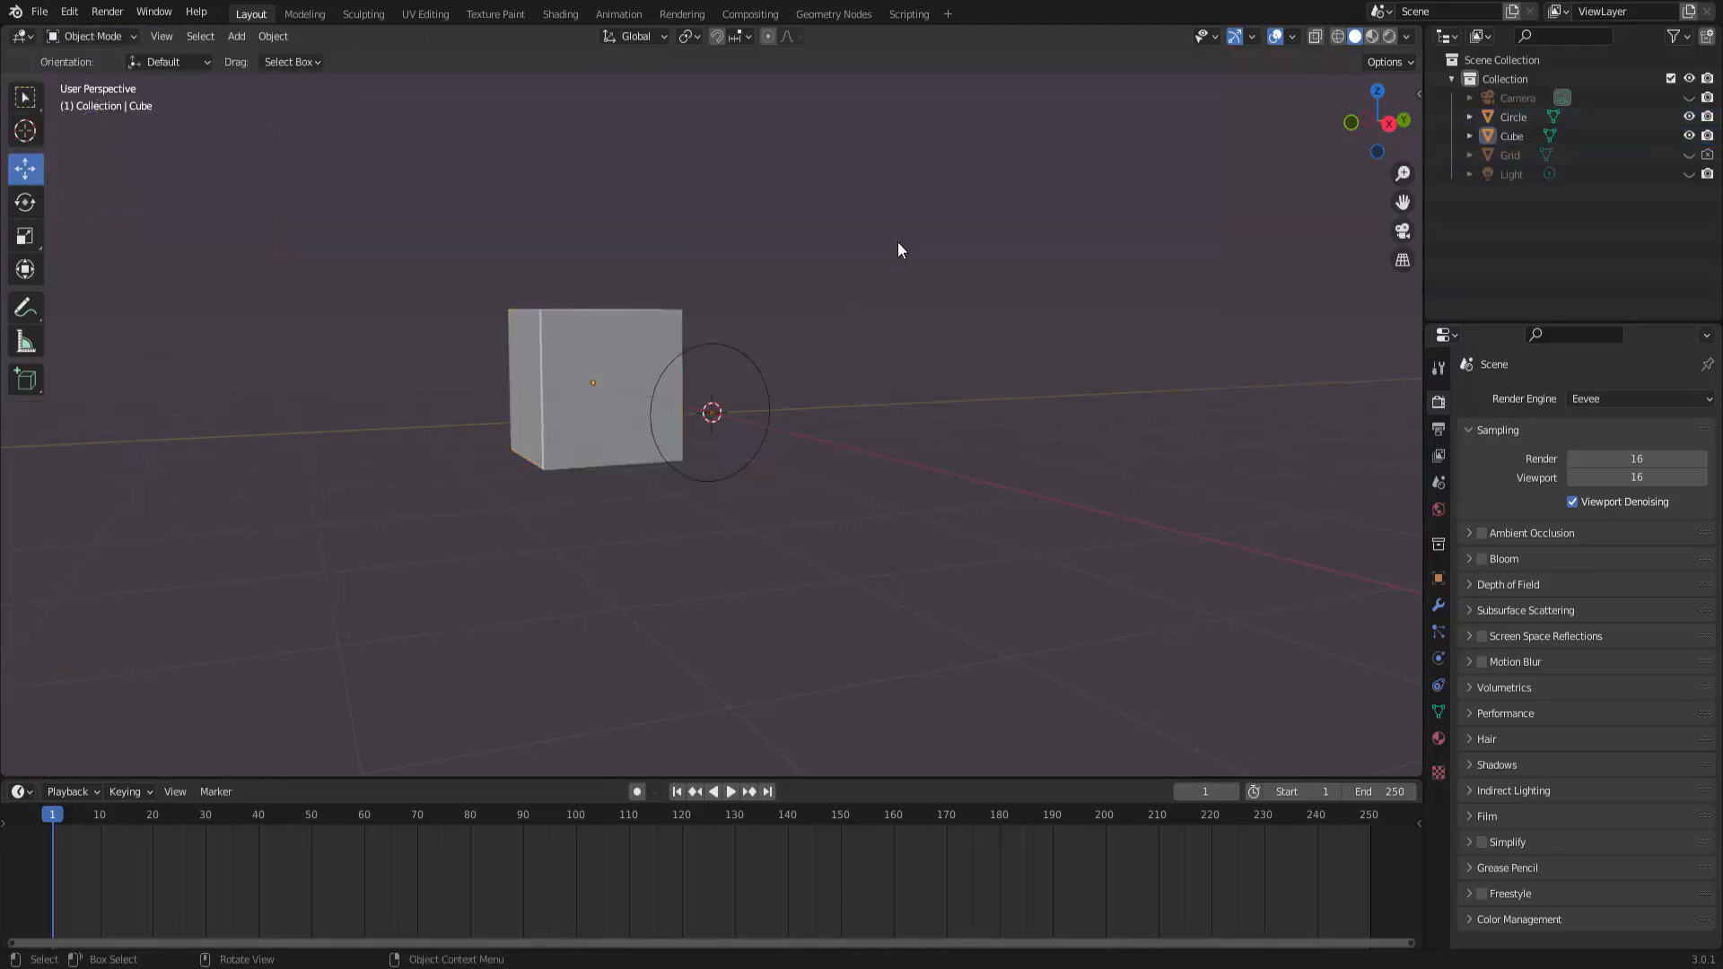
pyautogui.click(611, 319)
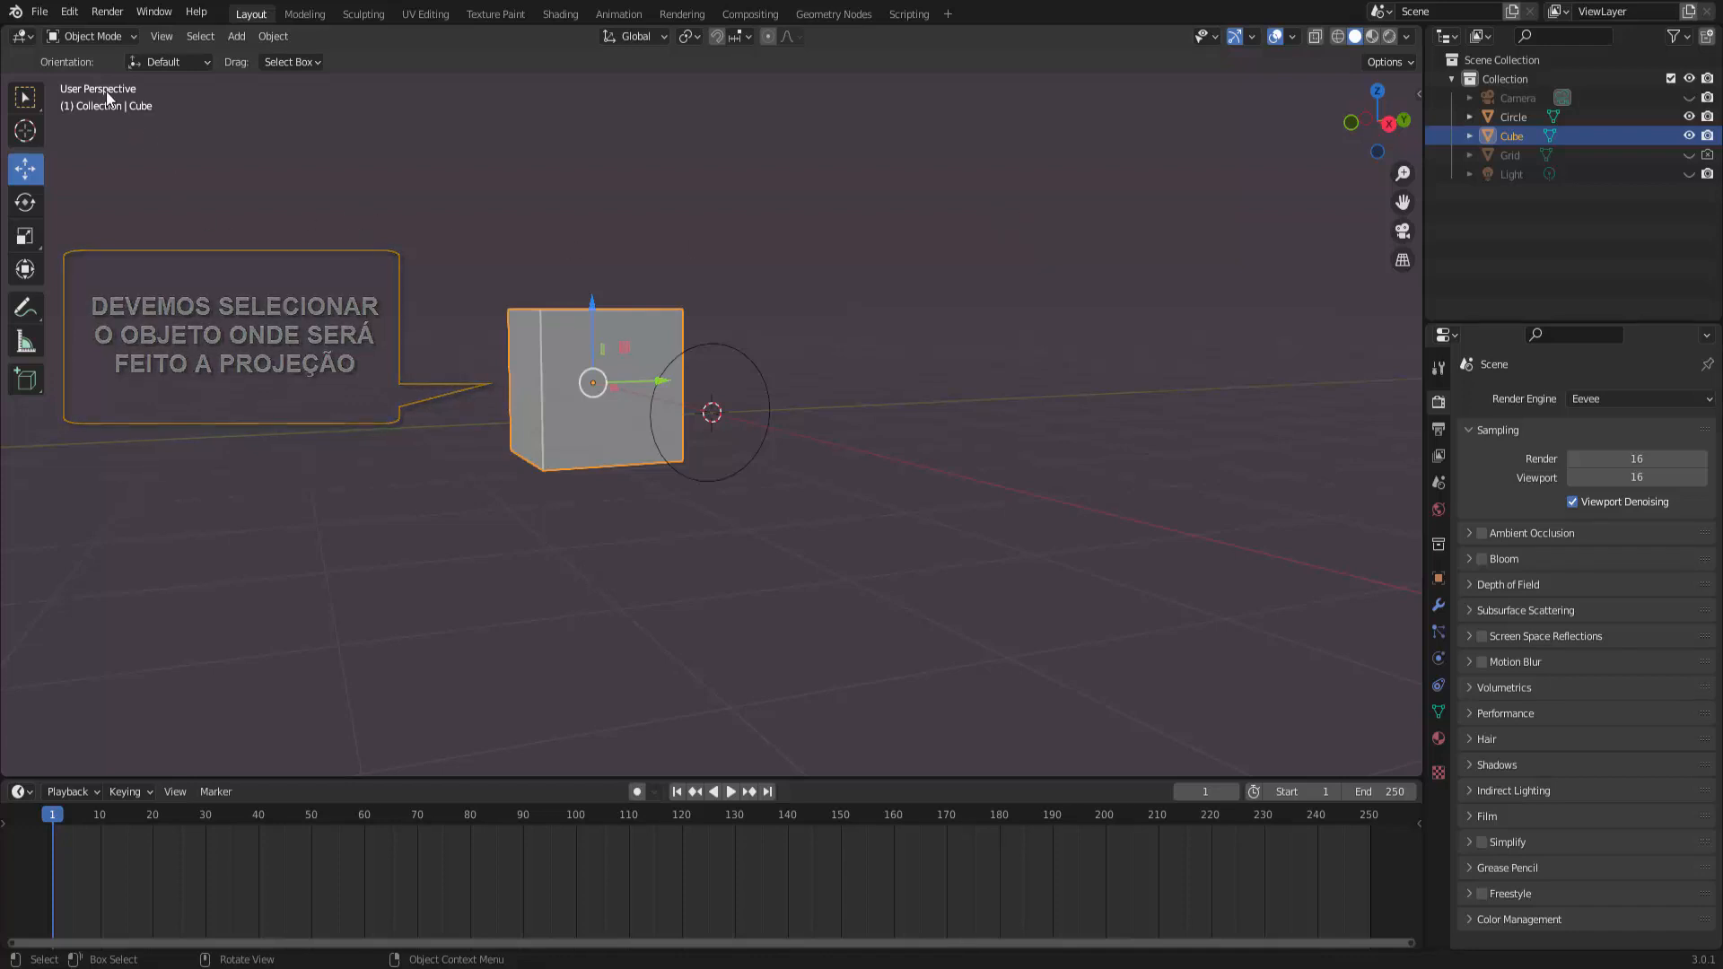
pyautogui.click(104, 36)
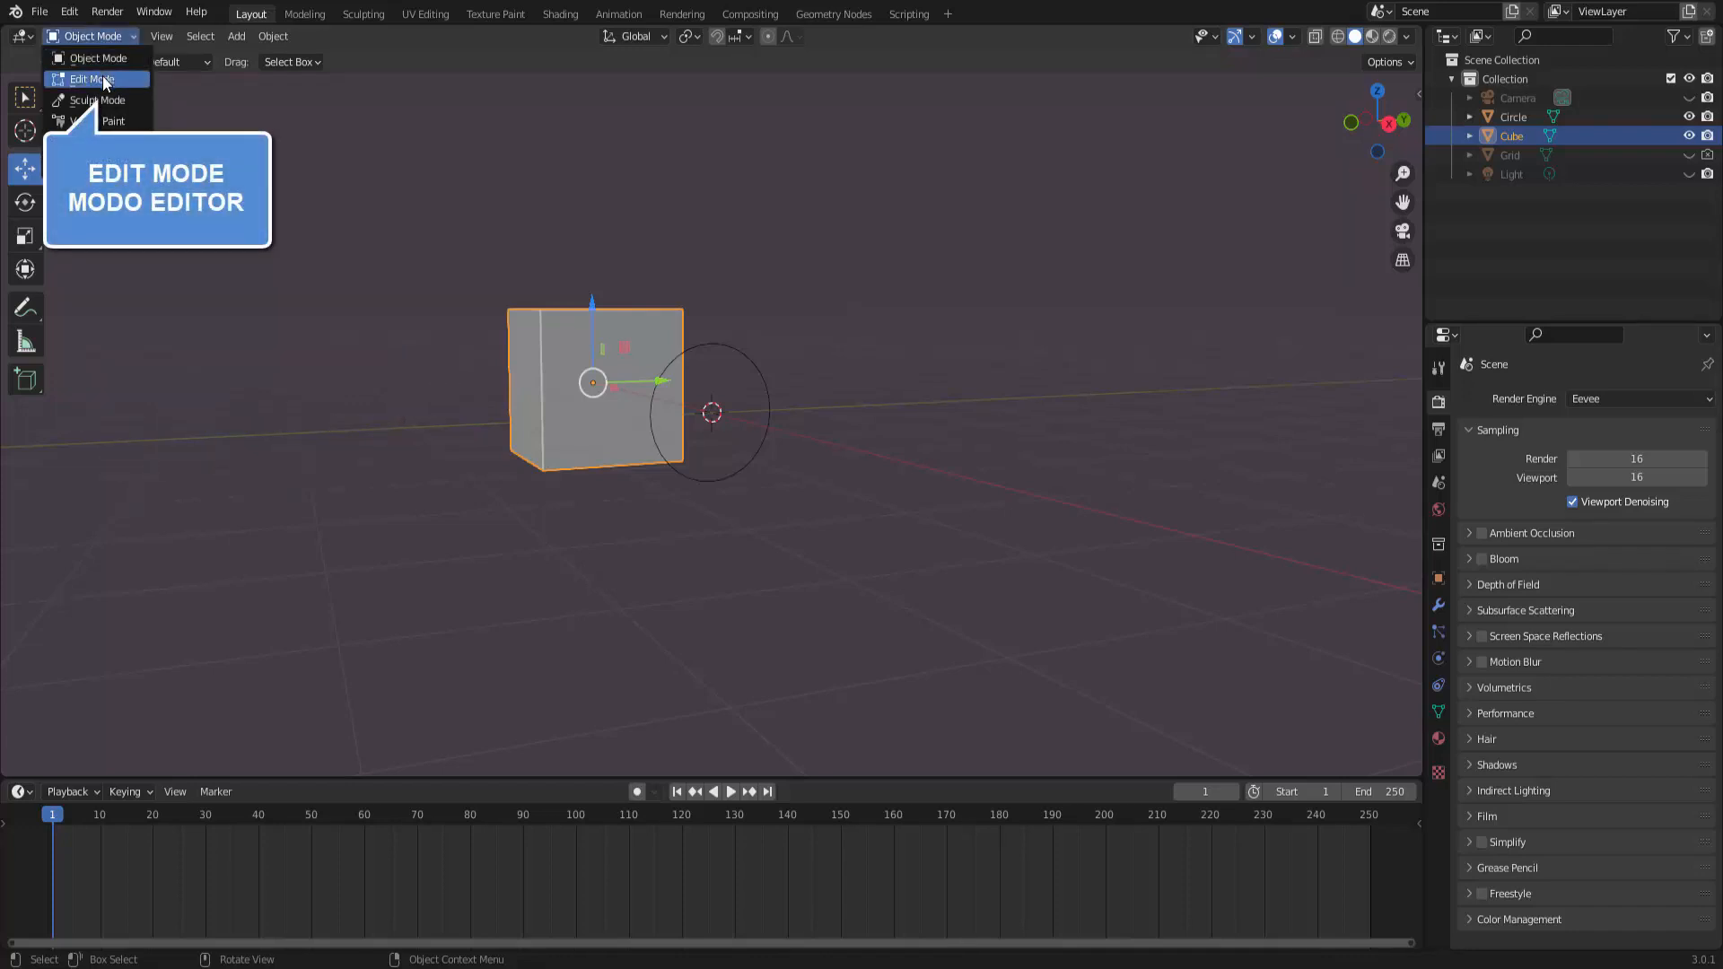
pyautogui.click(100, 78)
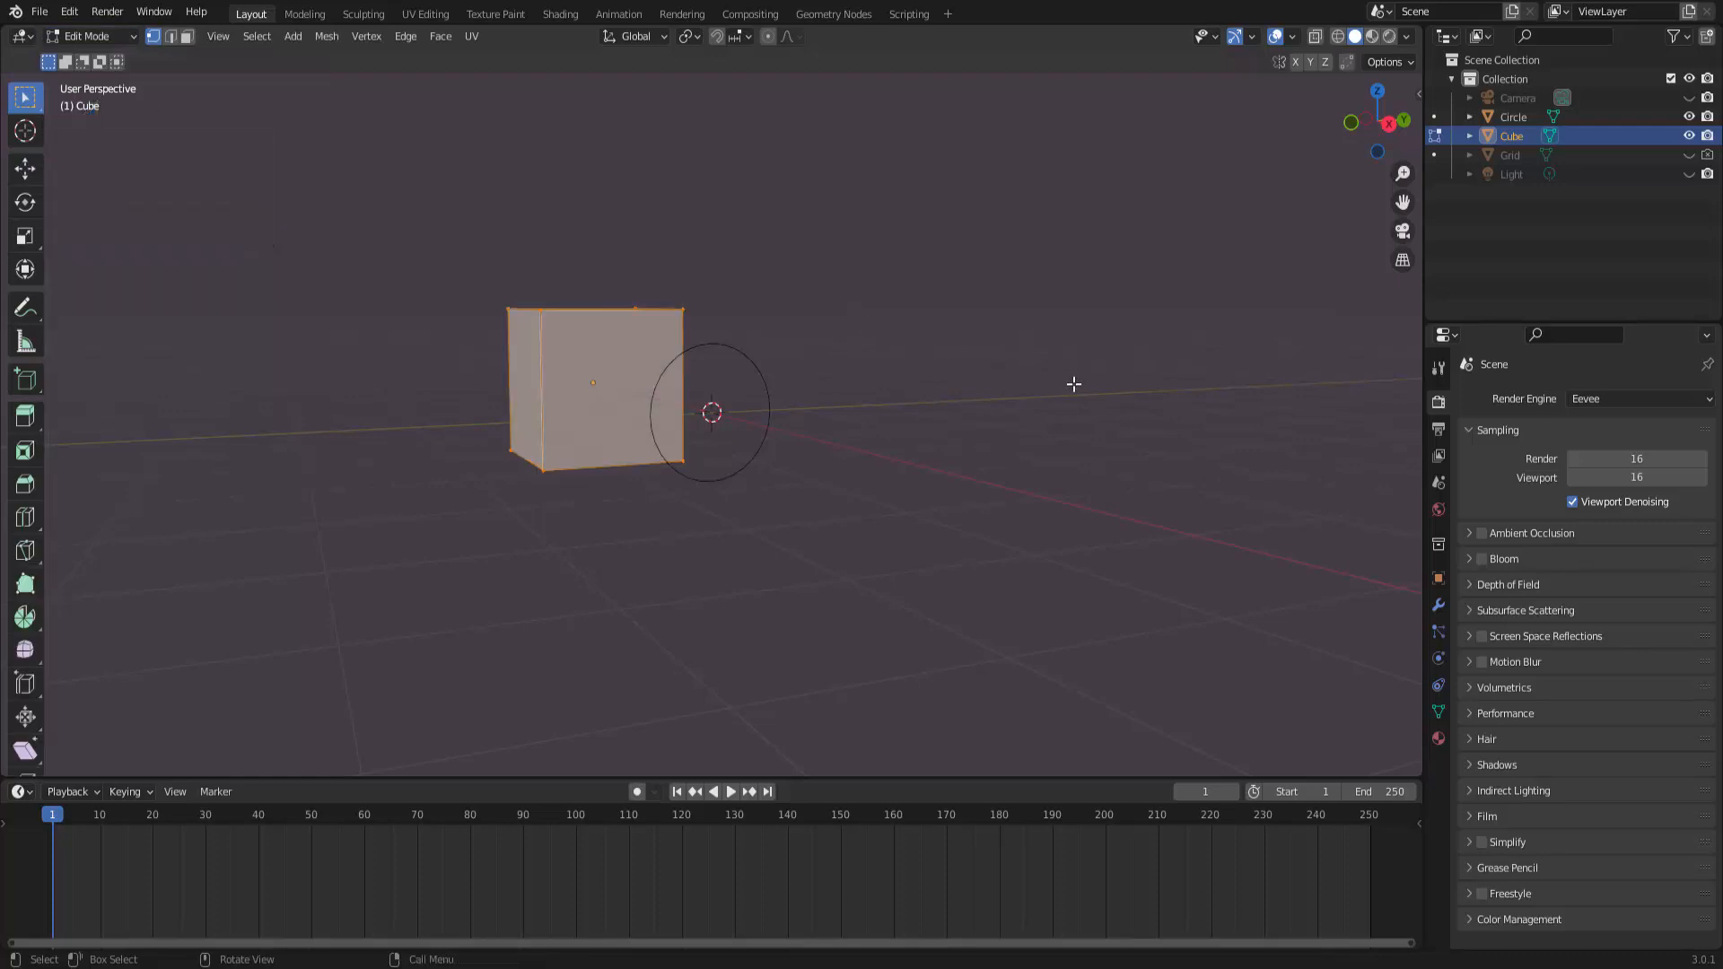
# Step: Select the circle as the cutter, apply Knife Project to the cube while looking along the X axis, and undo the cut
pyautogui.moveTo(1073, 384)
pyautogui.mouseDown(button='middle')
pyautogui.moveTo(1058, 404)
pyautogui.moveTo(1073, 388)
pyautogui.mouseUp(button='middle')
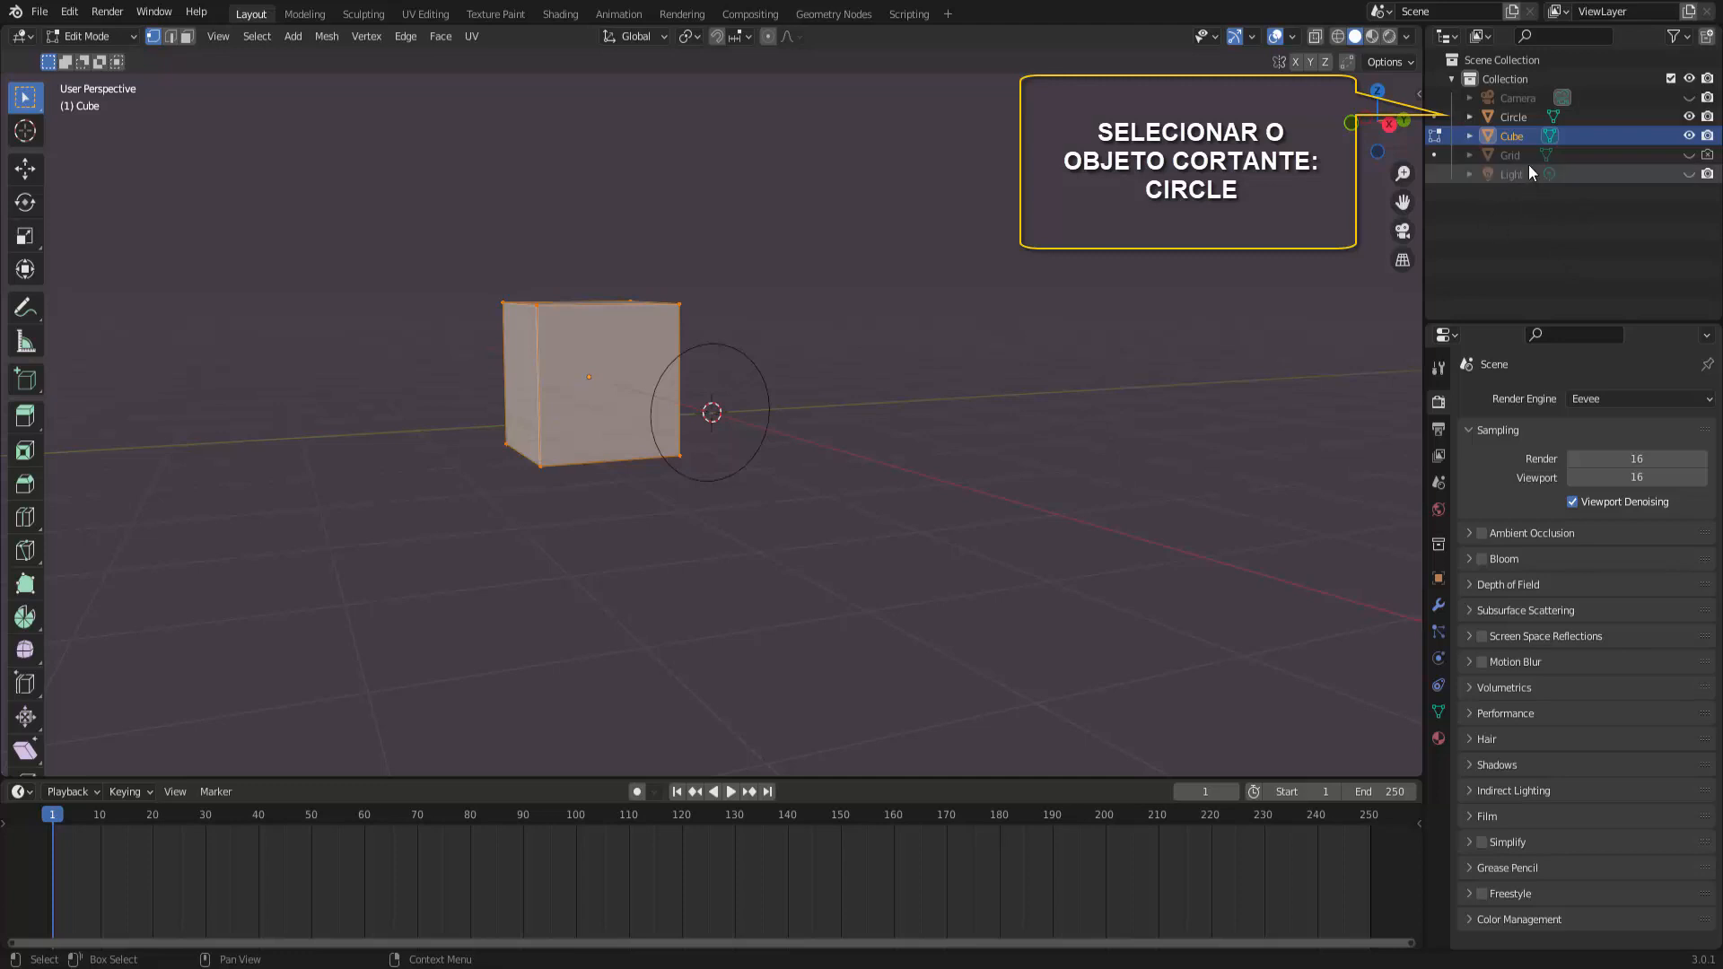
pyautogui.keyDown('ctrl'); pyautogui.click(1522, 115); pyautogui.keyUp('ctrl')
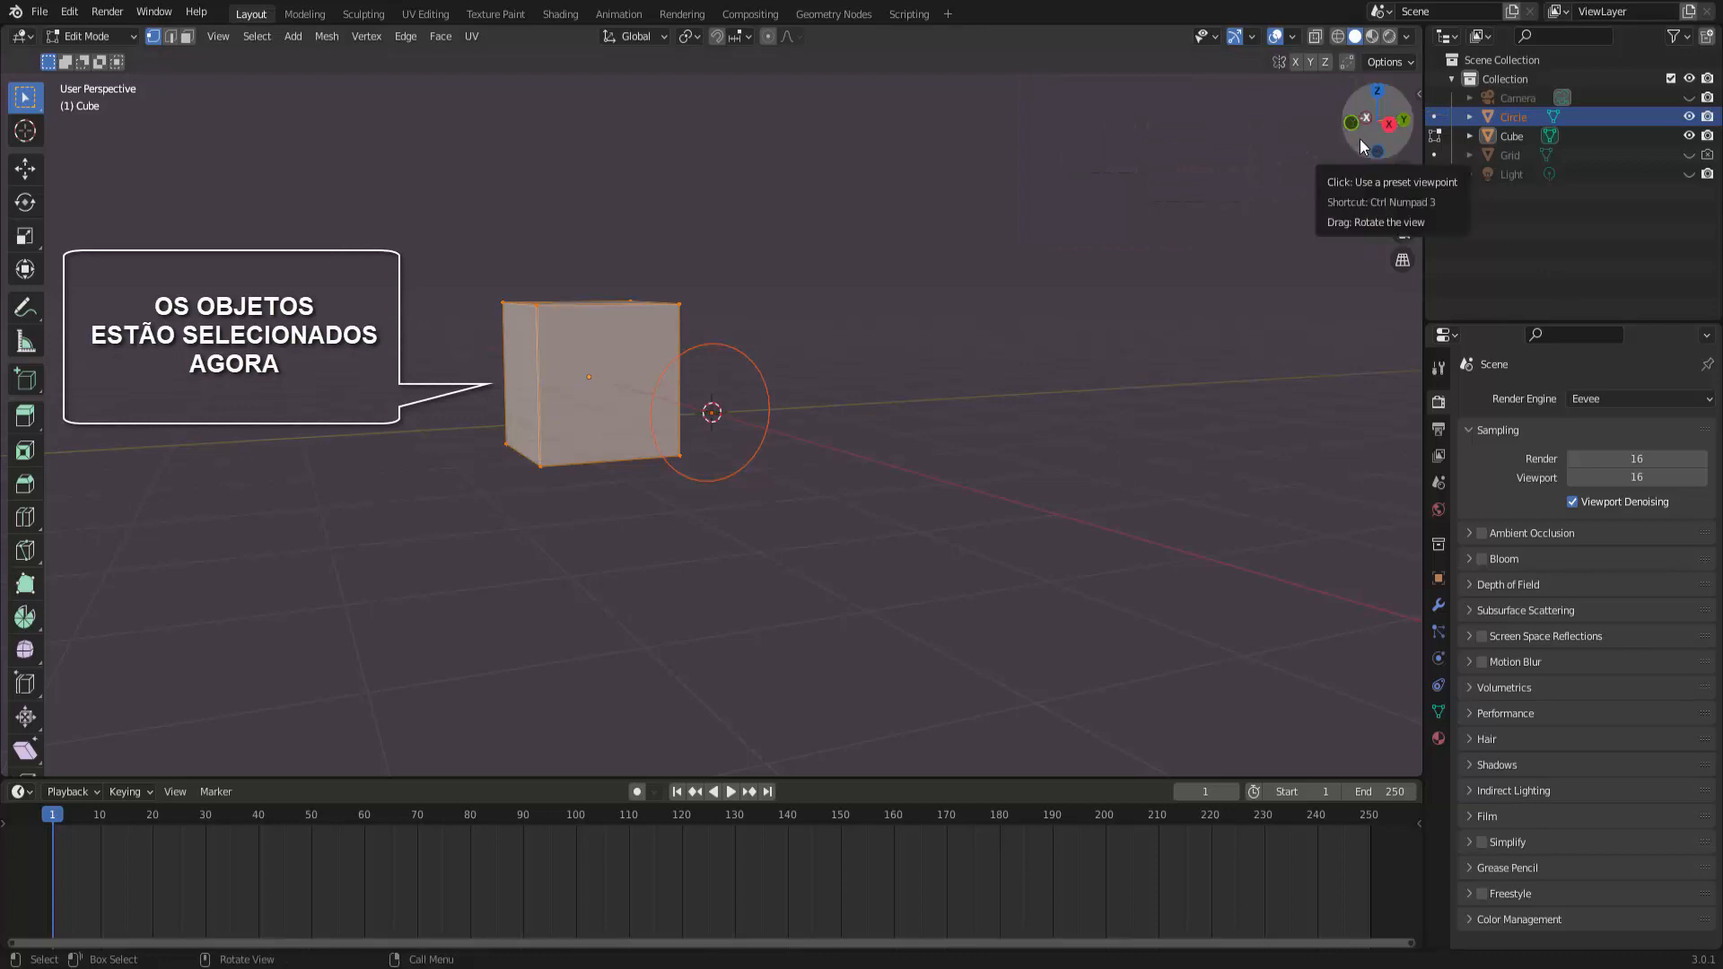
pyautogui.moveTo(1359, 138); pyautogui.dragTo(1319, 123)
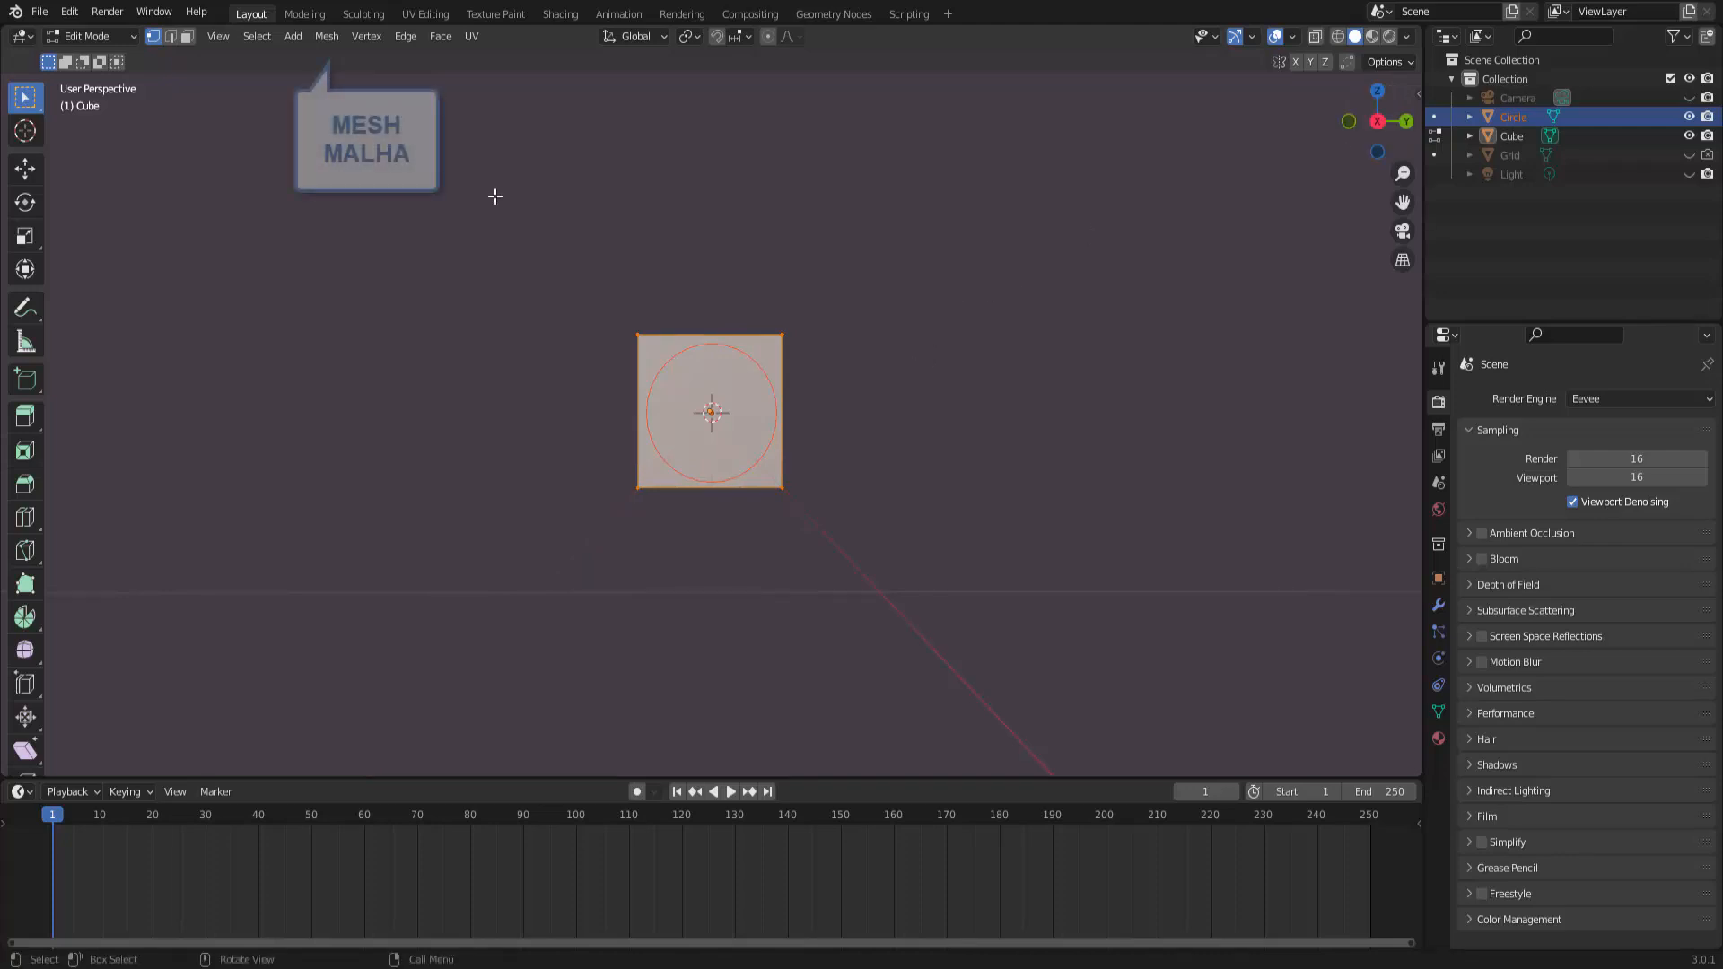
pyautogui.click(328, 43)
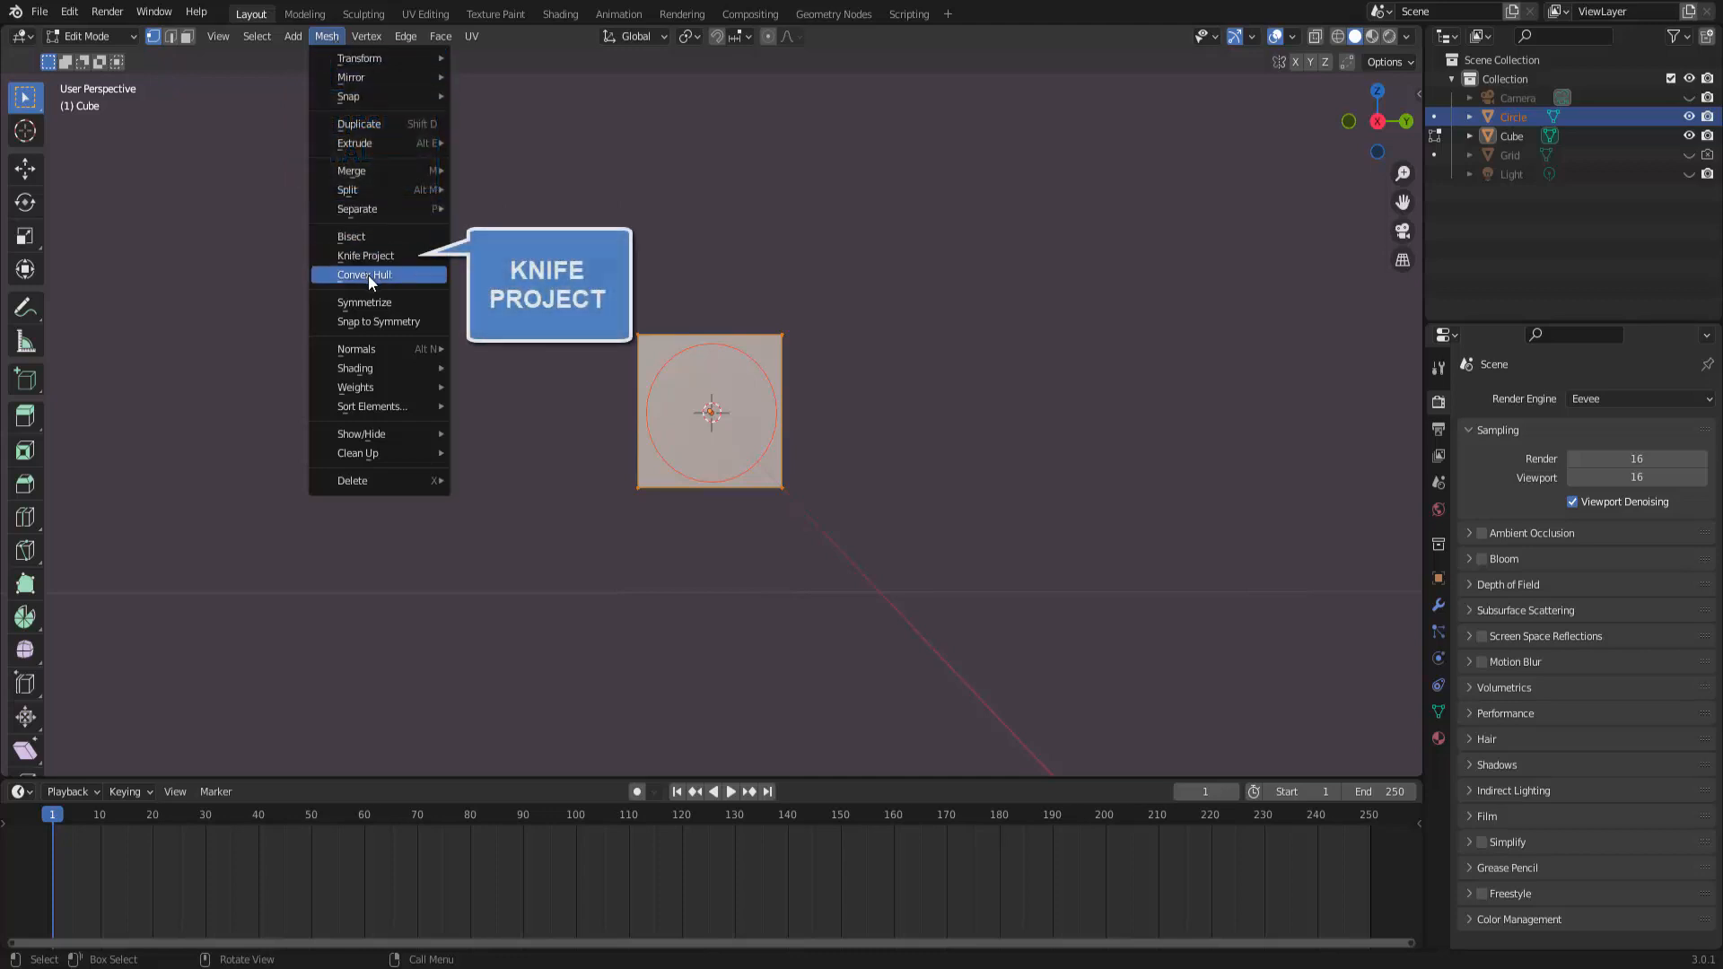
pyautogui.click(388, 255)
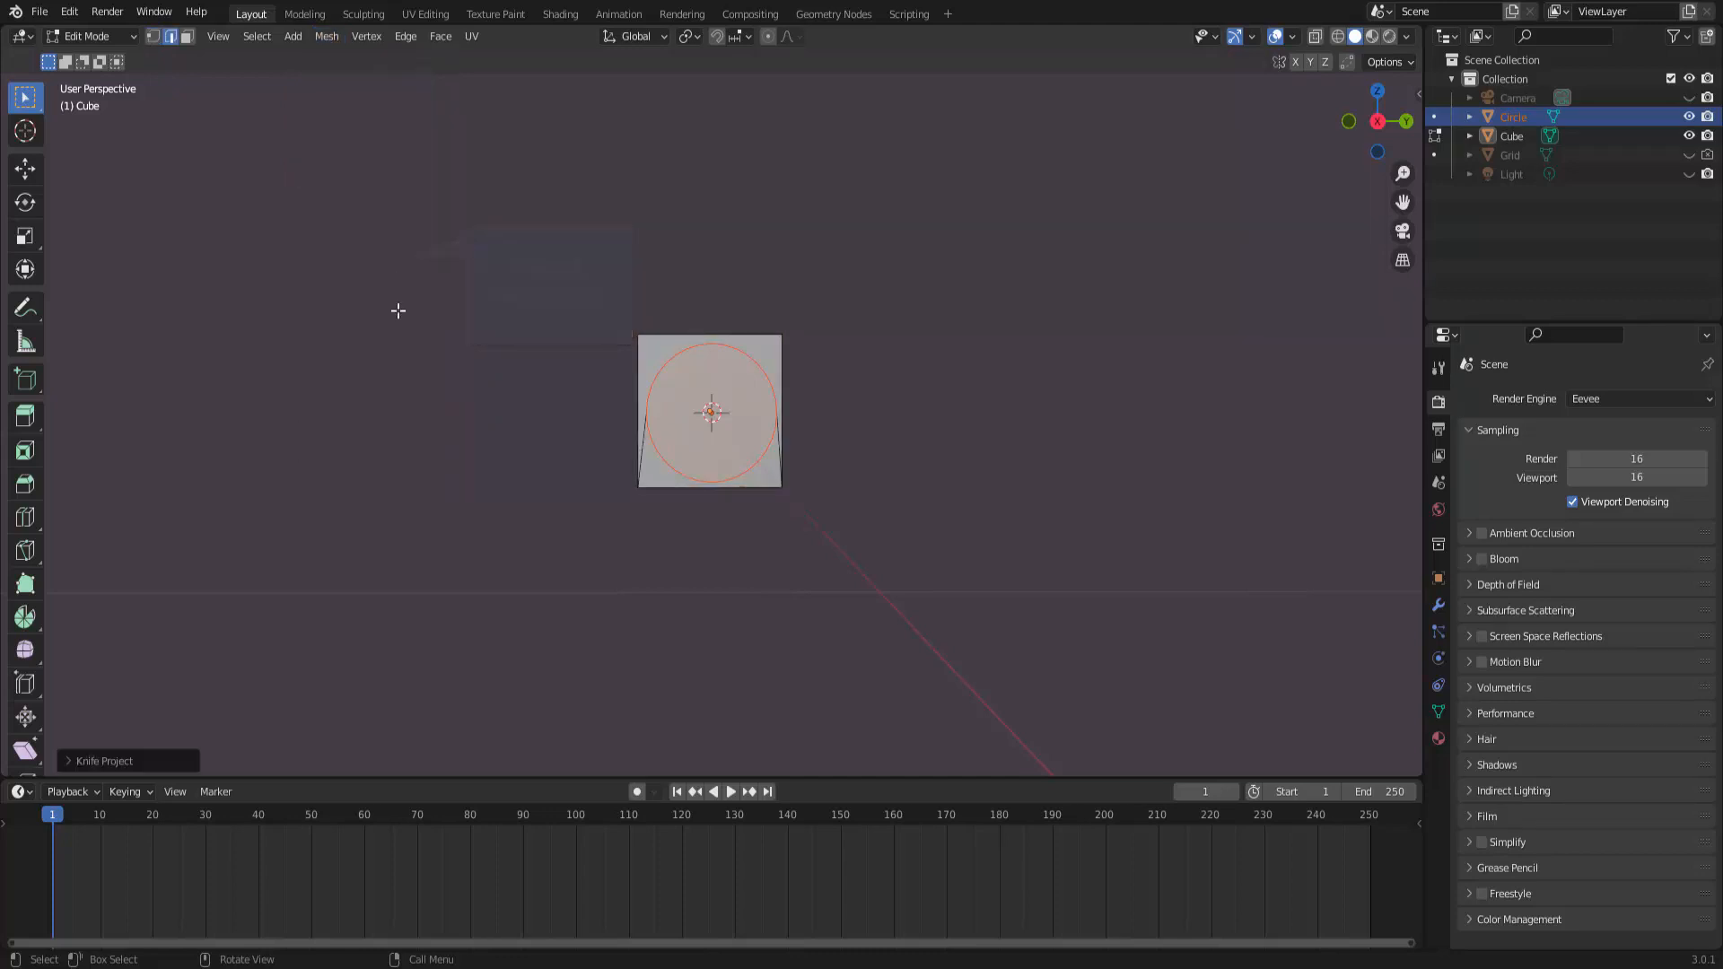
pyautogui.moveTo(481, 476); pyautogui.dragTo(607, 499, button='middle')
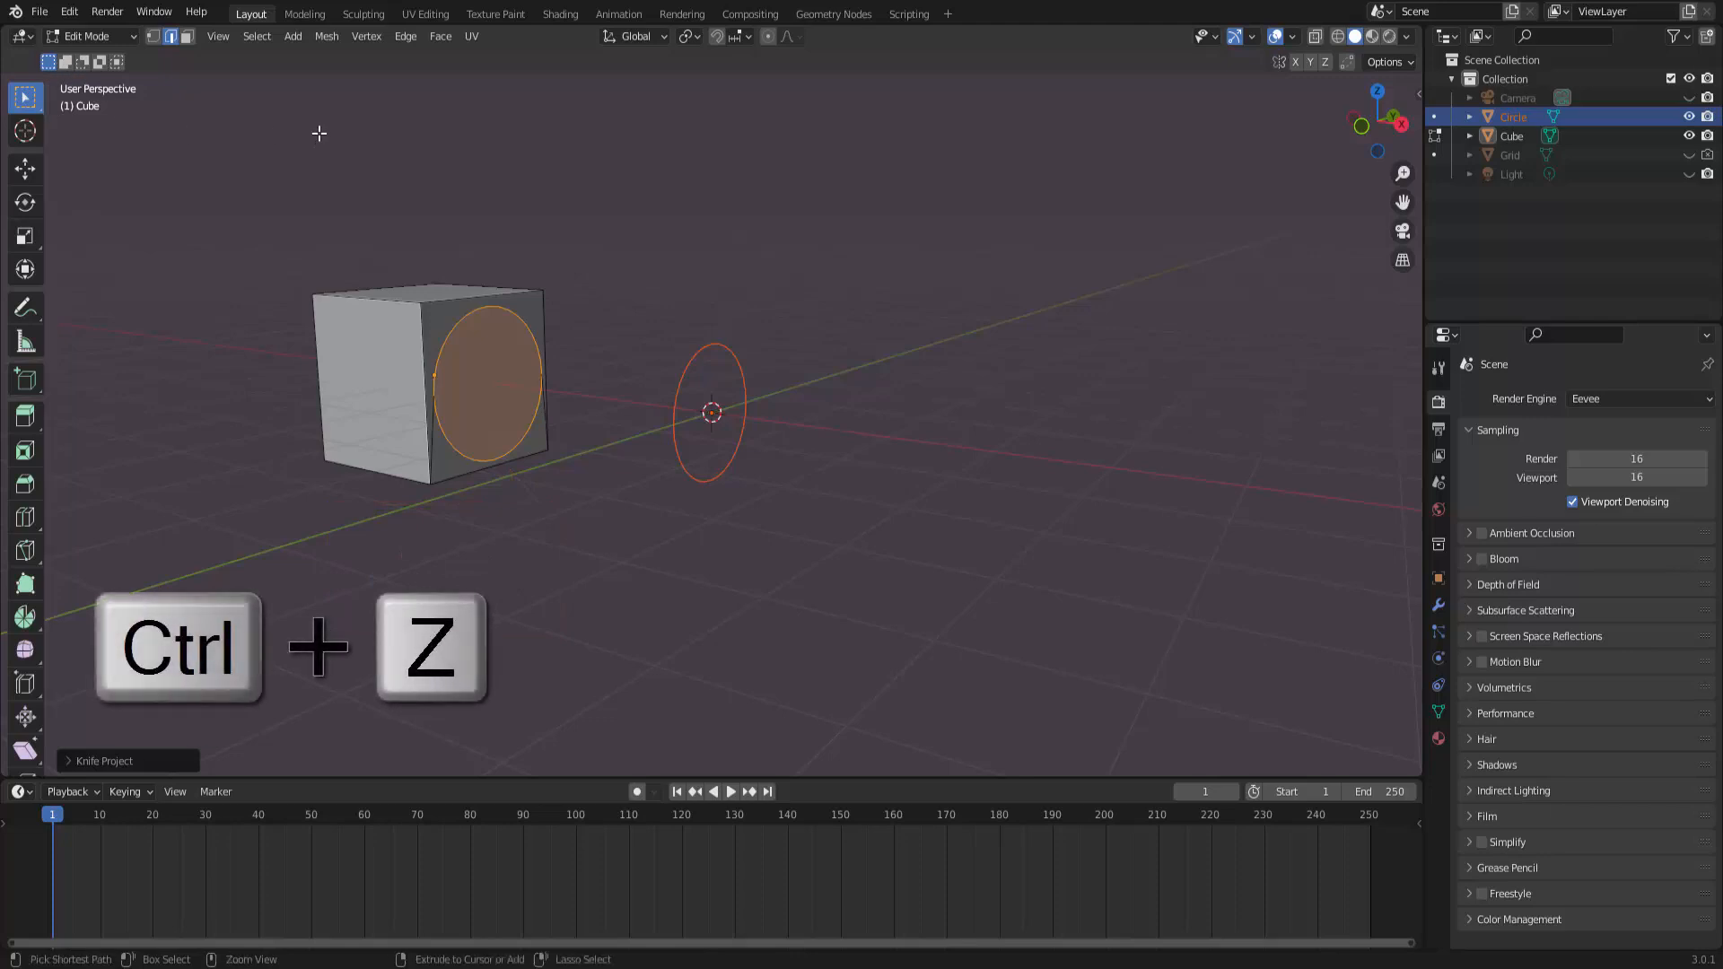
pyautogui.hotkey('ctrl', 'z')
# Step: Return to Object Mode and delete the circle
pyautogui.click(90, 36)
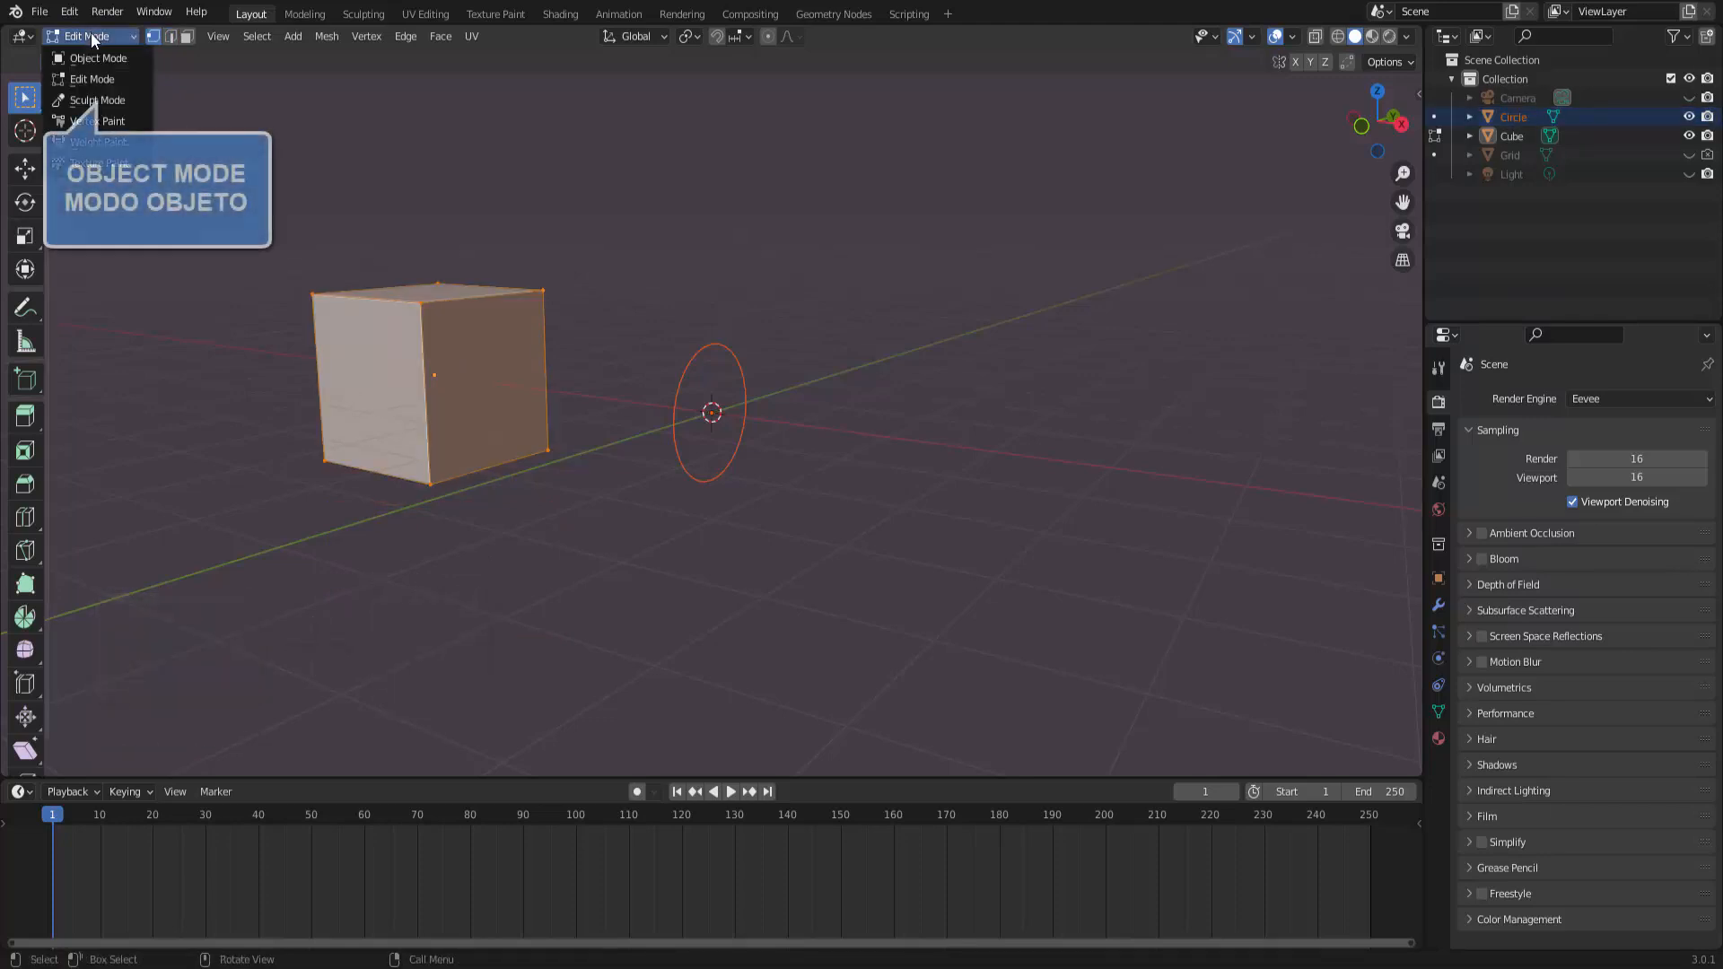
pyautogui.click(94, 55)
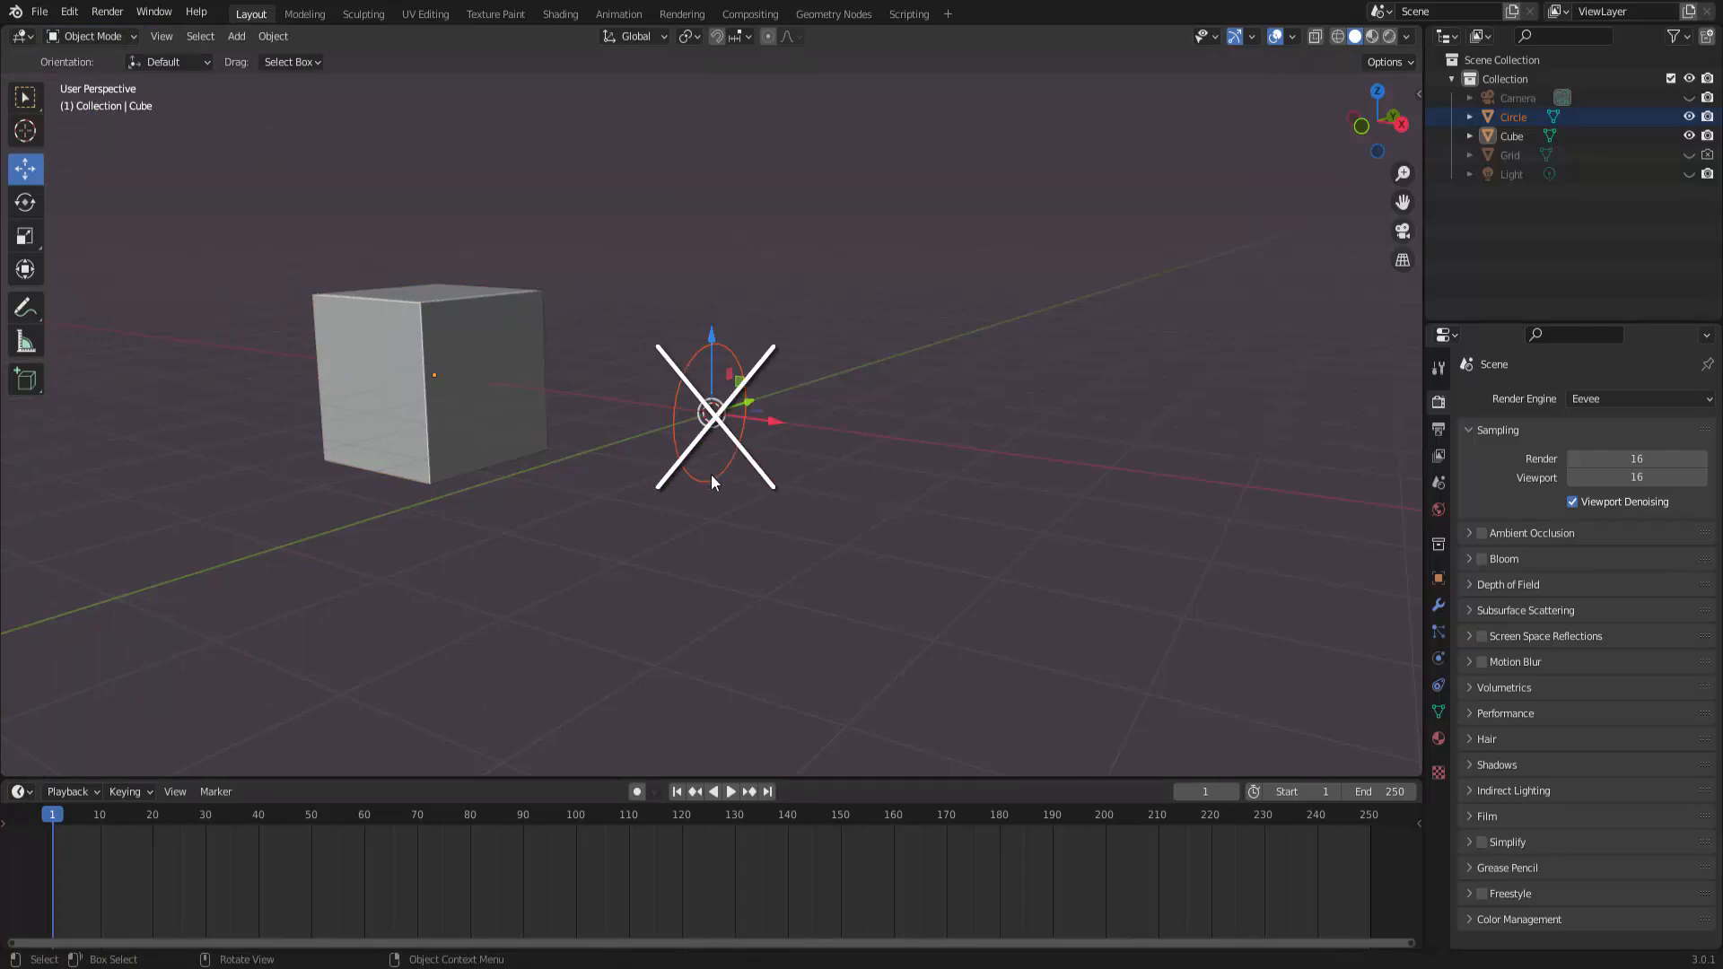
pyautogui.press('x')
pyautogui.click(987, 463)
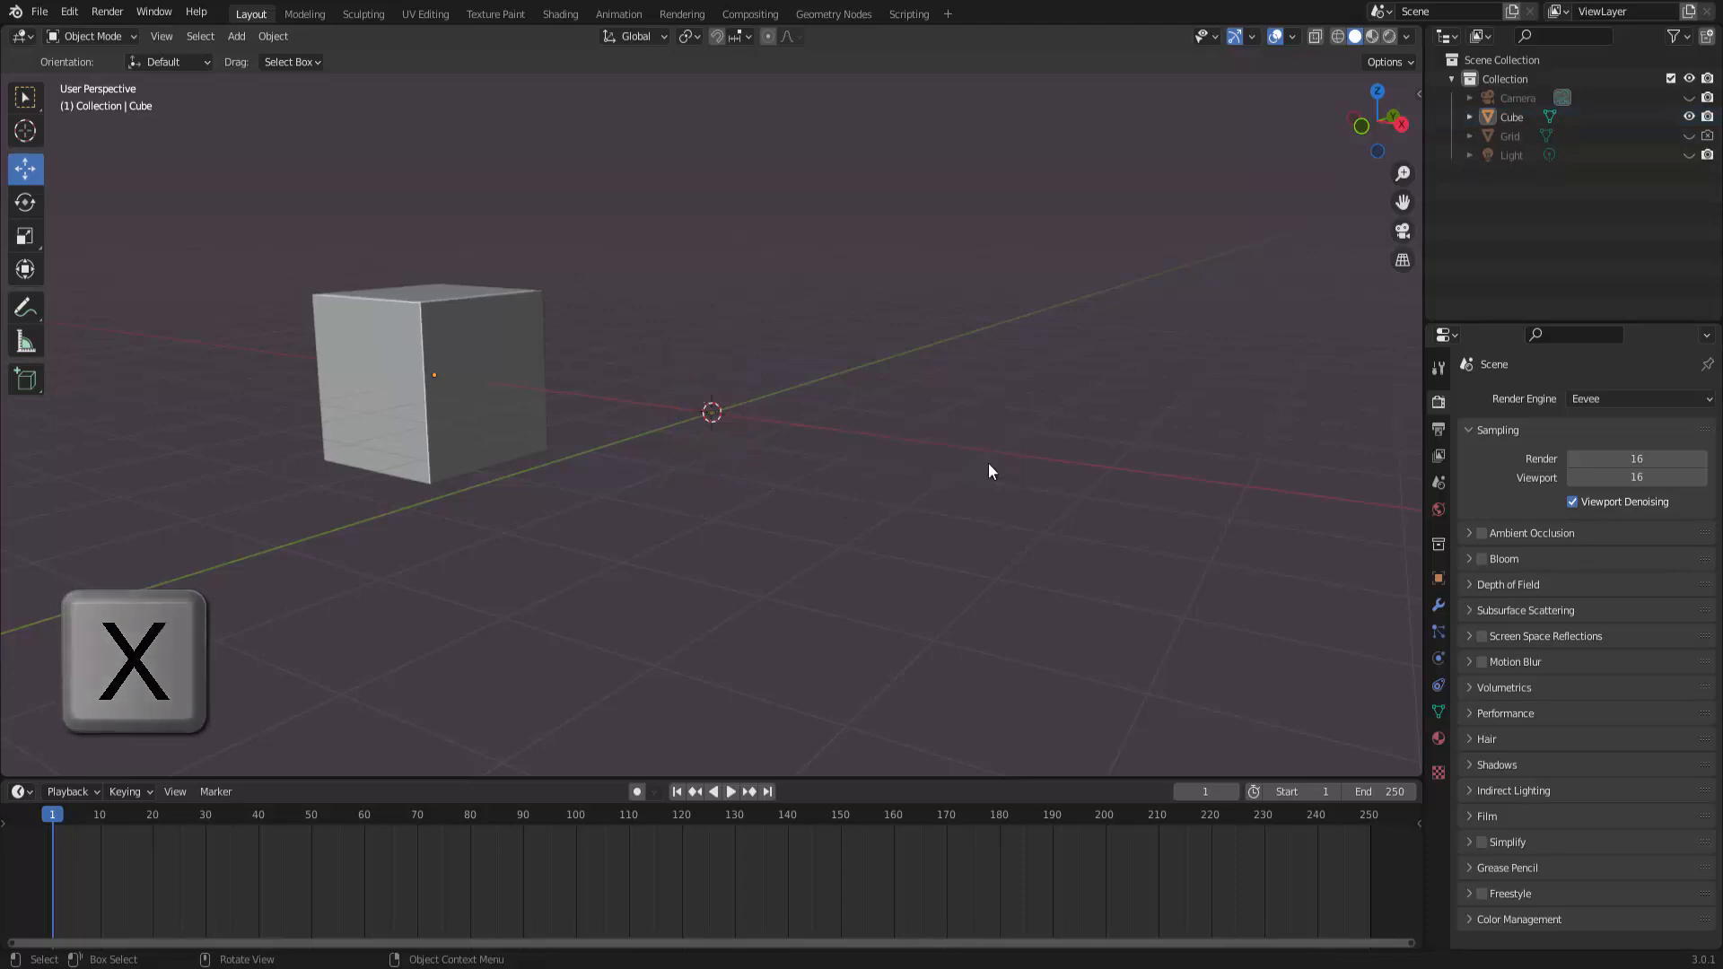
# Step: Add a text object at the world origin
pyautogui.moveTo(988, 463); pyautogui.dragTo(916, 492, button='middle')
pyautogui.click(237, 36)
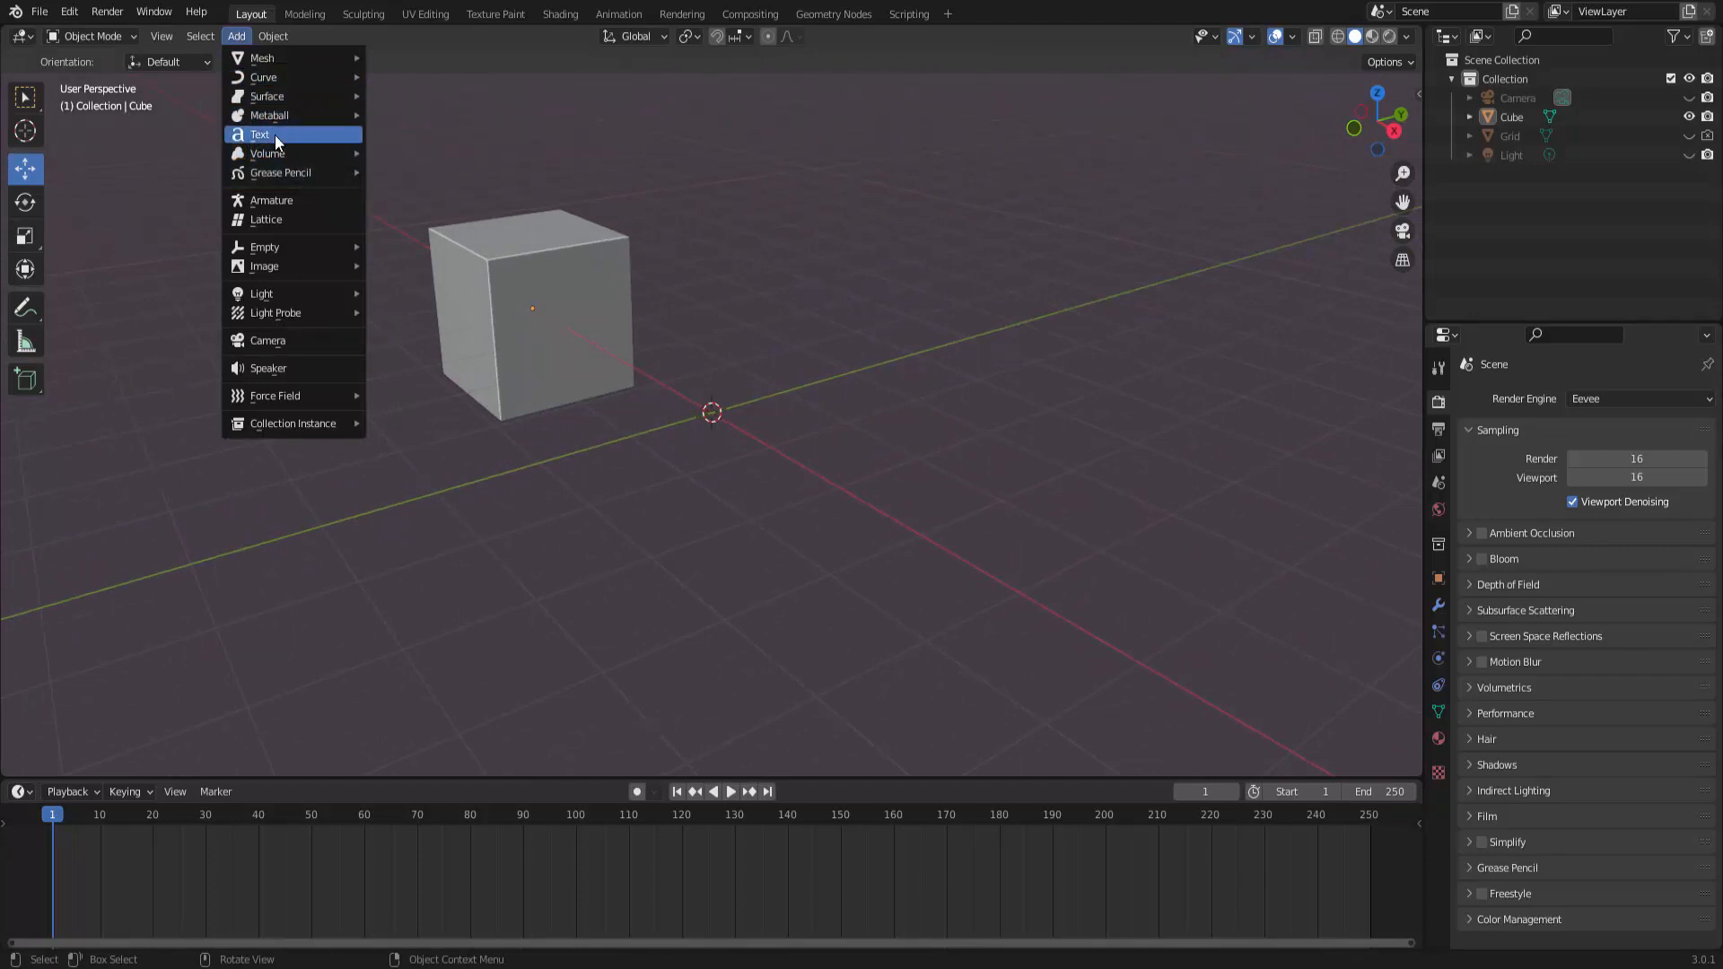
pyautogui.click(274, 134)
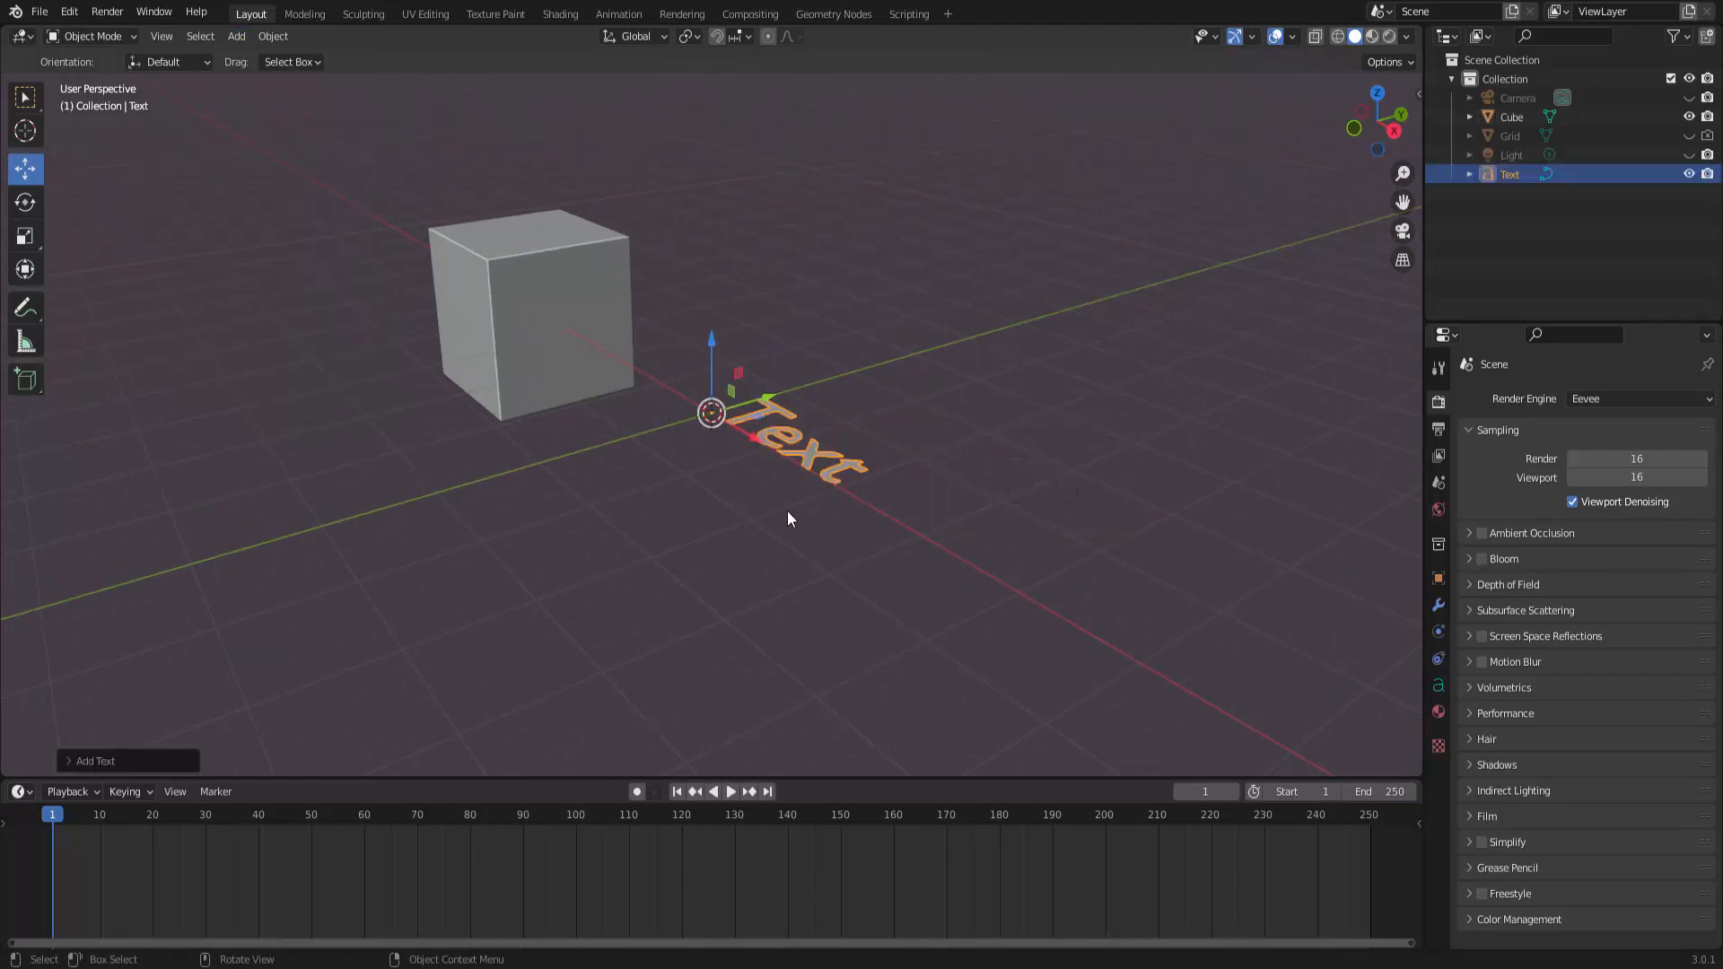
# Step: Set the new text object's rotation to 90° on X and 90° on Z so it stands facing along the X axis
pyautogui.click(68, 760)
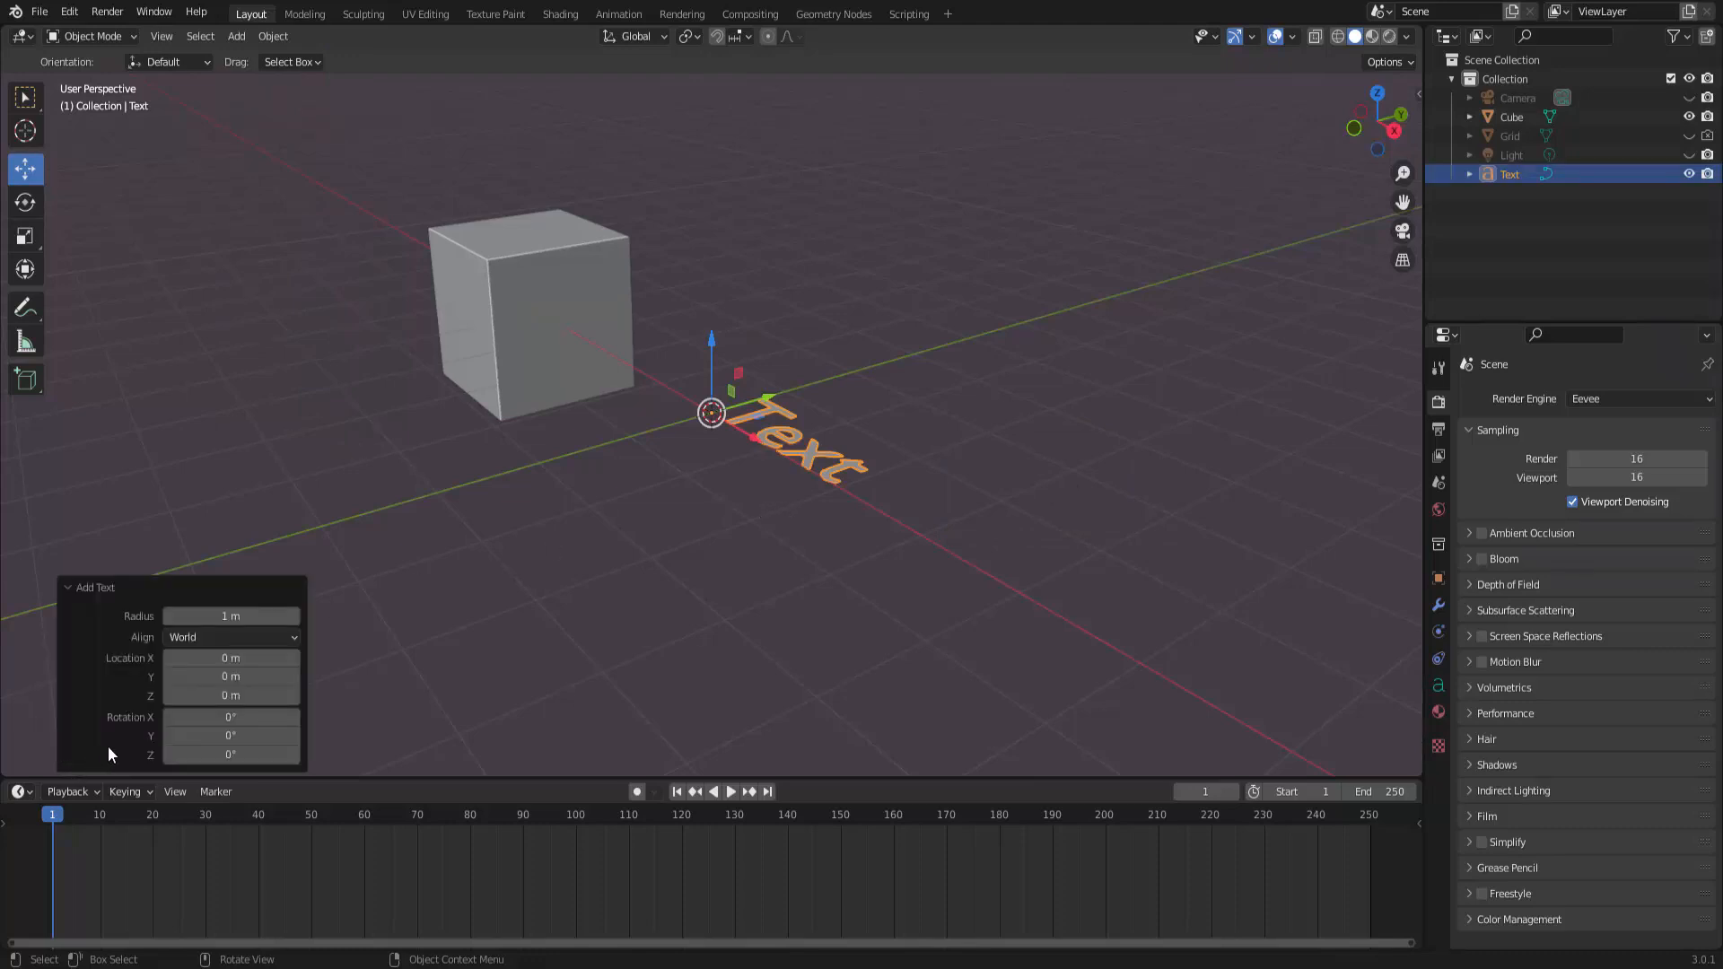
pyautogui.click(227, 718)
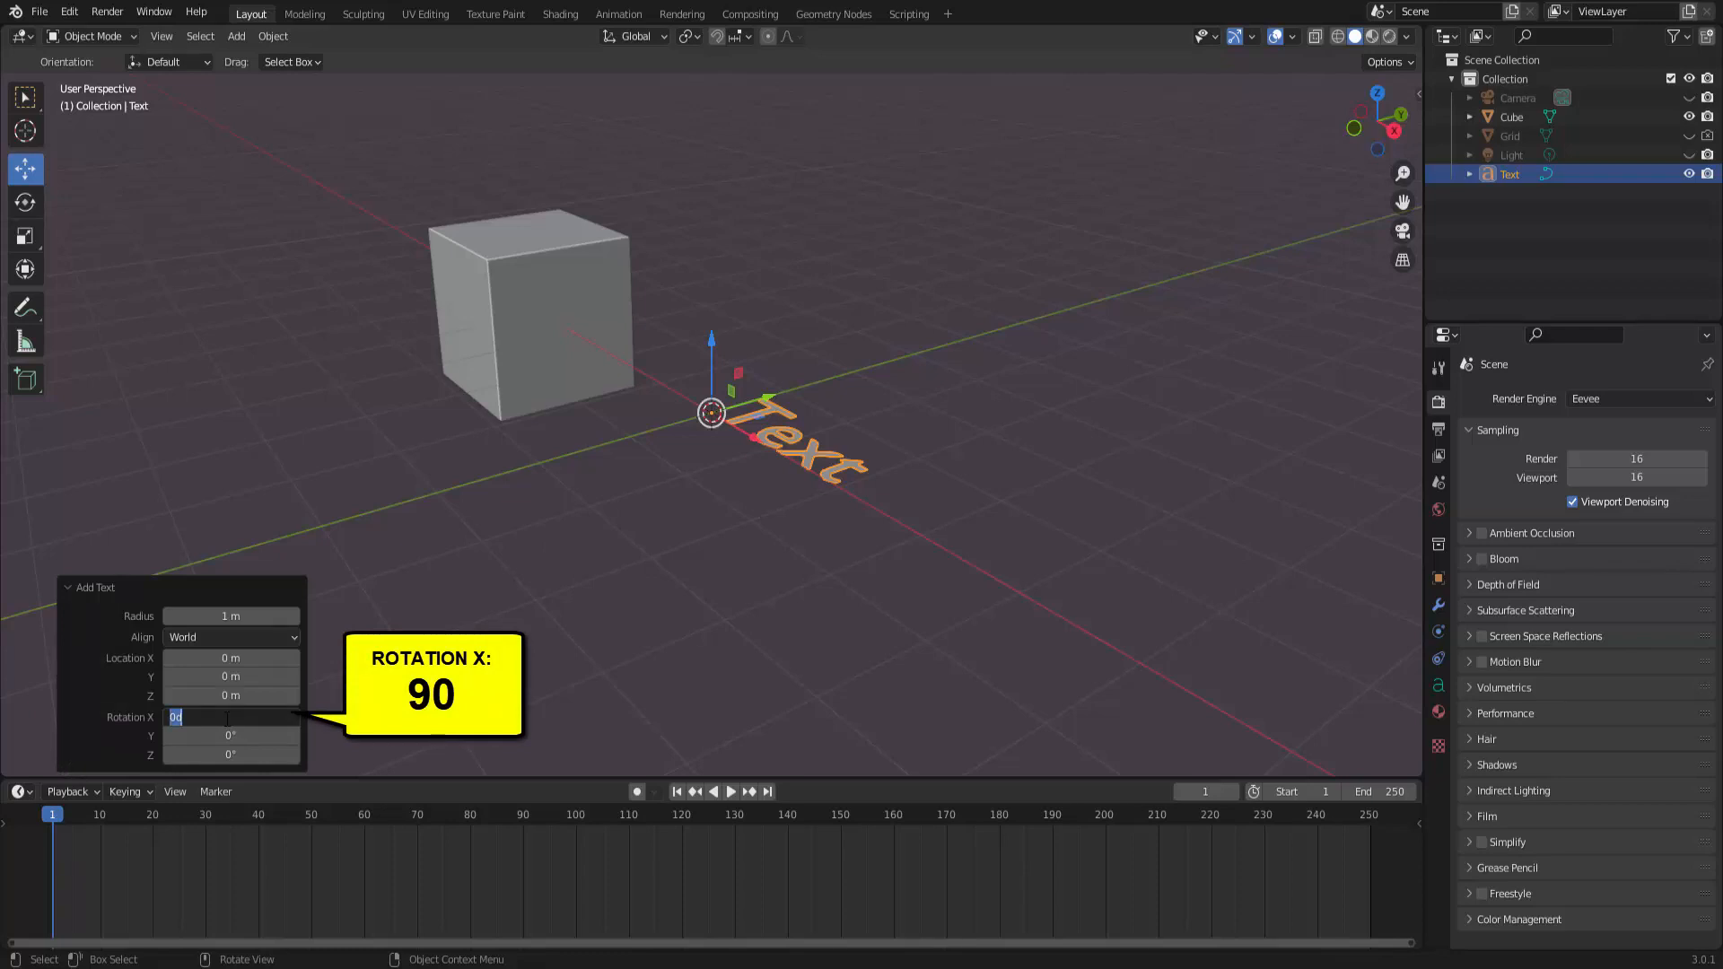
pyautogui.write('90')
pyautogui.press('Return')
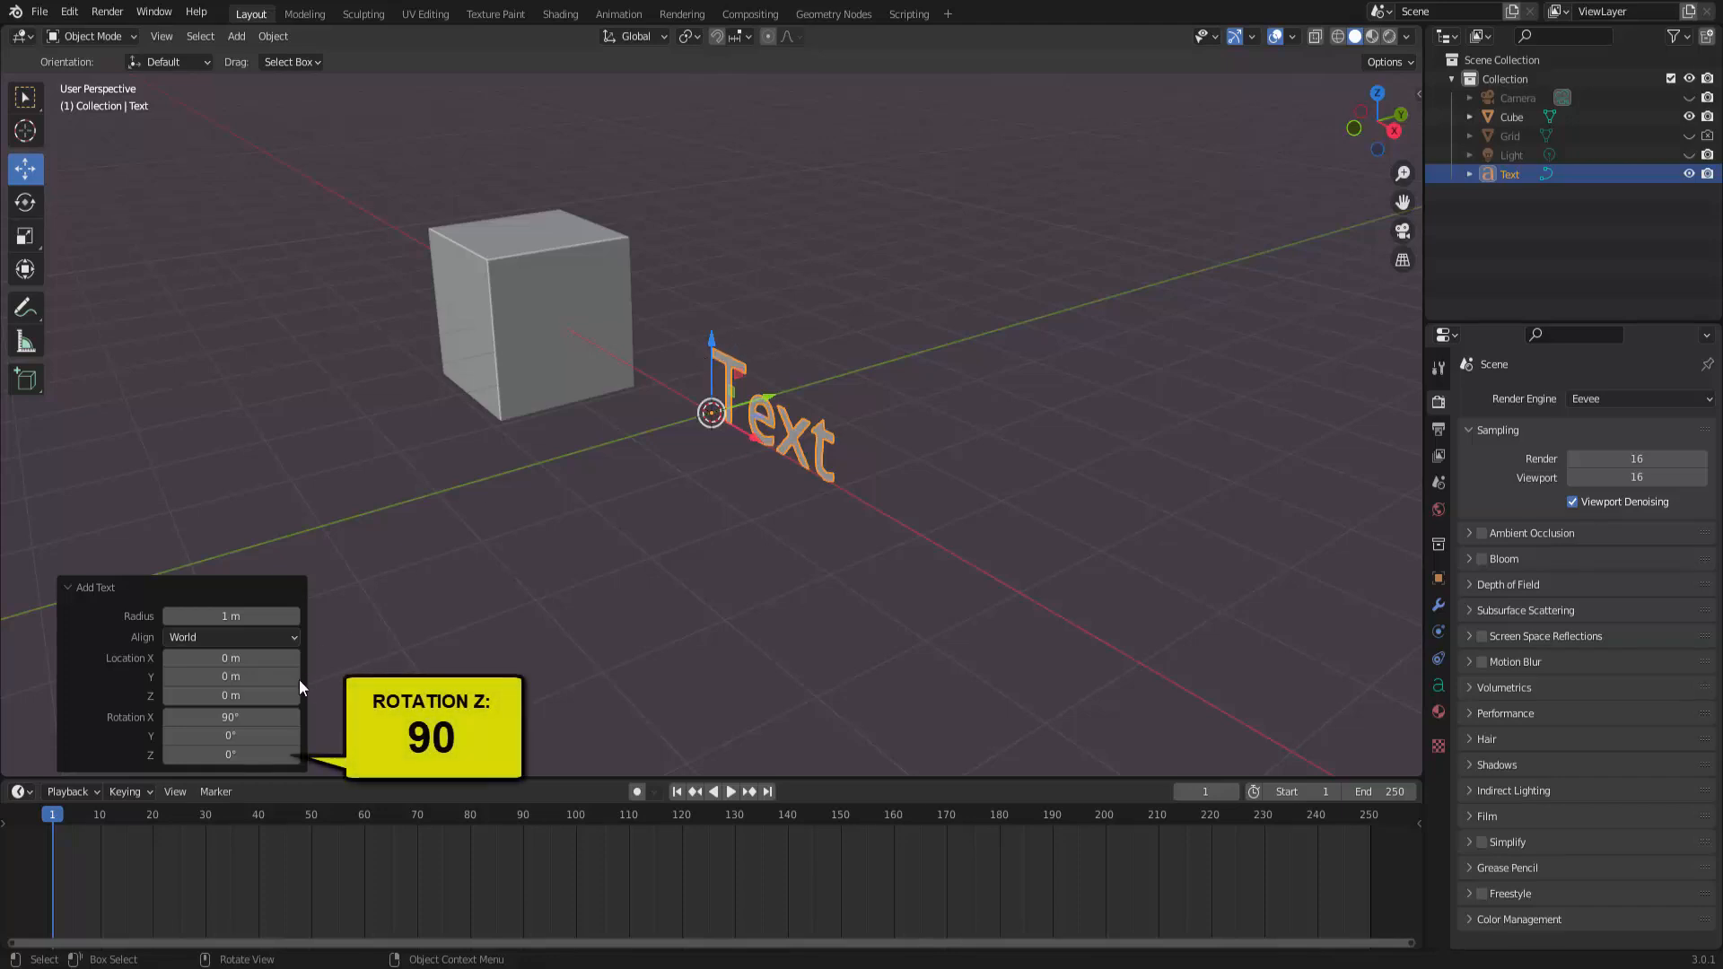
pyautogui.doubleClick(231, 754)
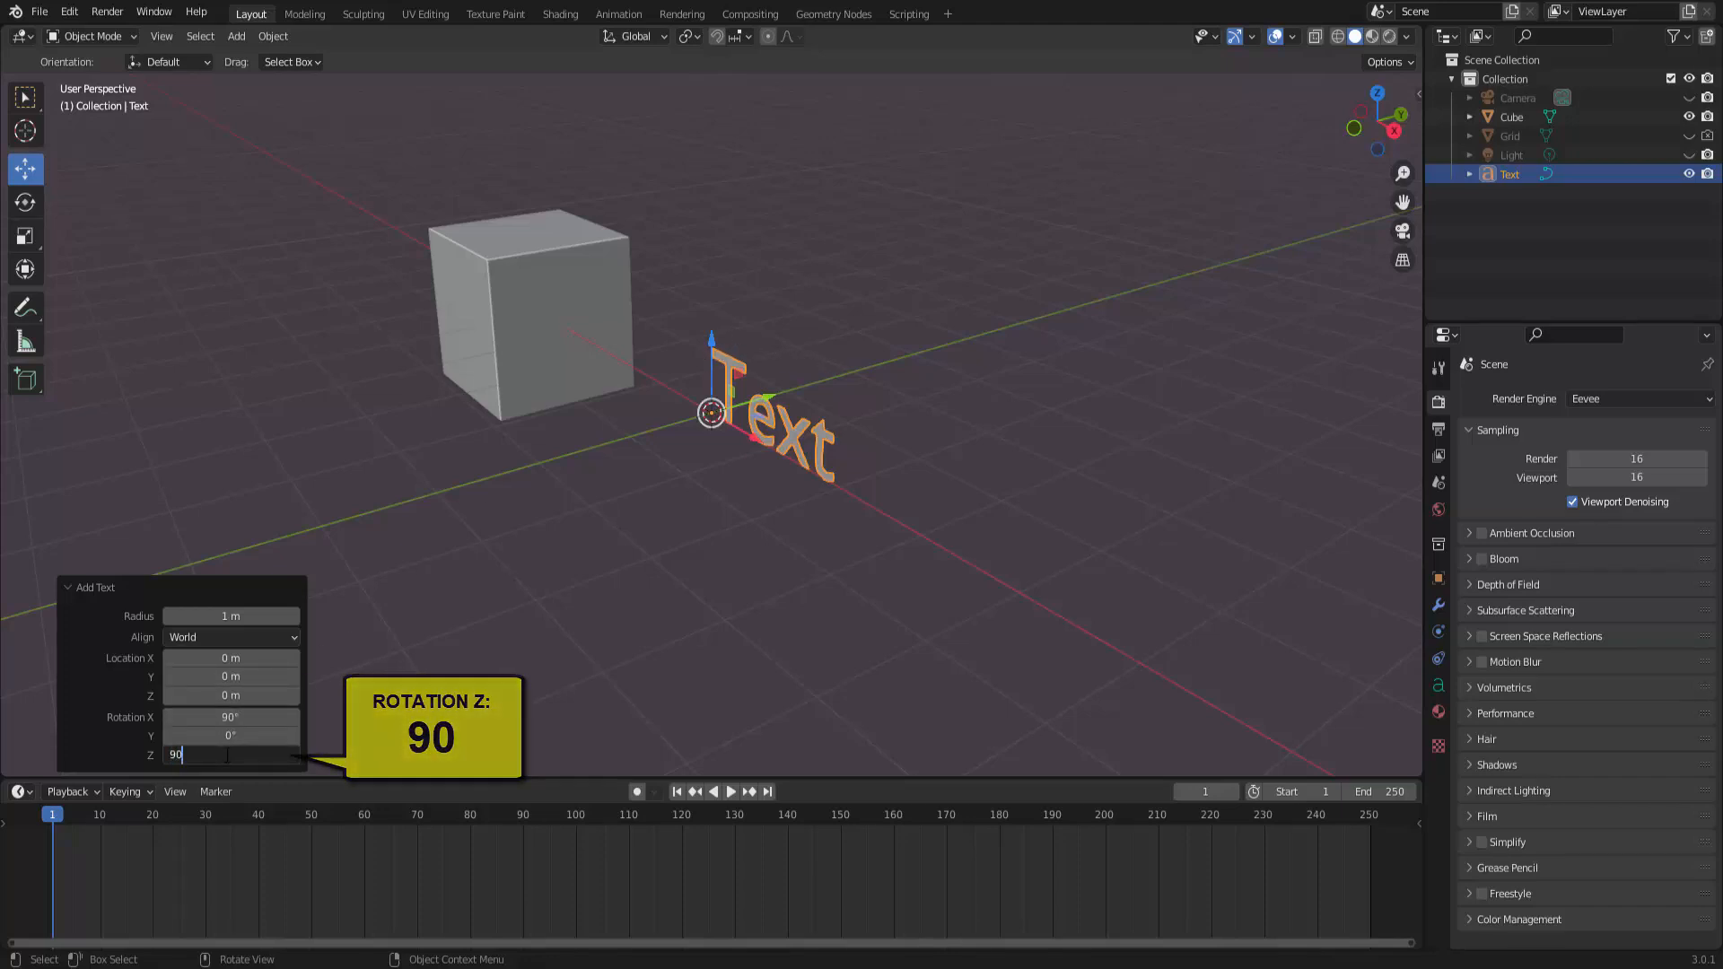
pyautogui.press('Return')
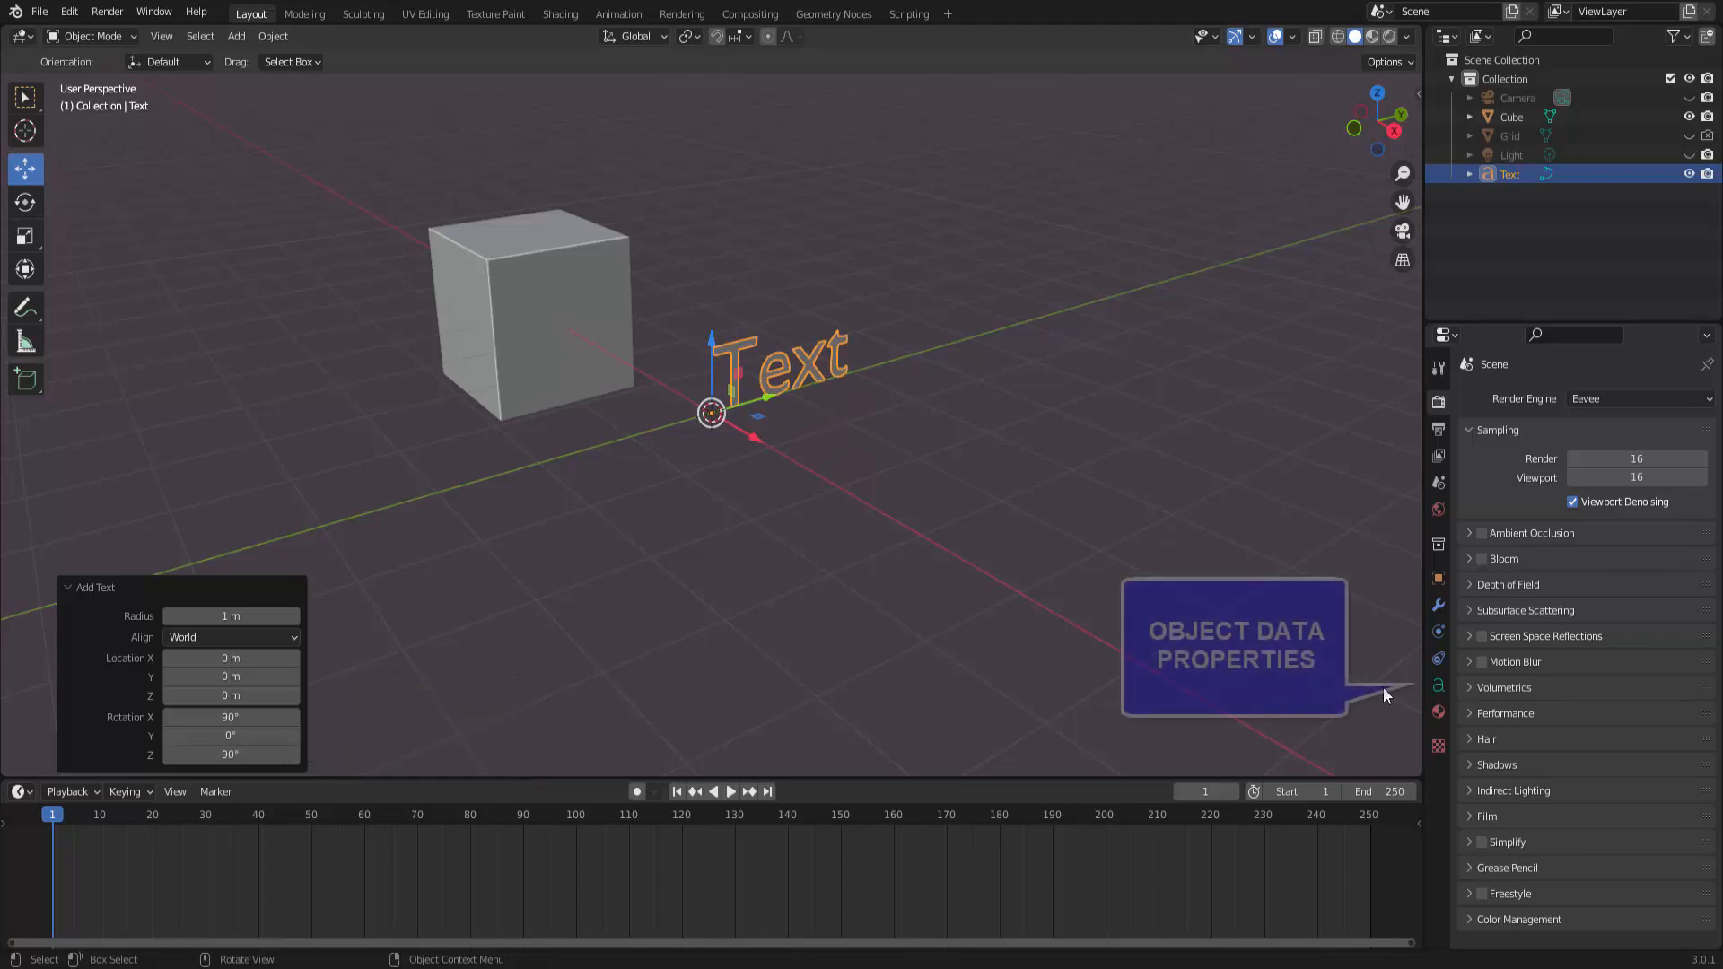
# Step: Set the text object's horizontal paragraph alignment to Center
pyautogui.click(1438, 686)
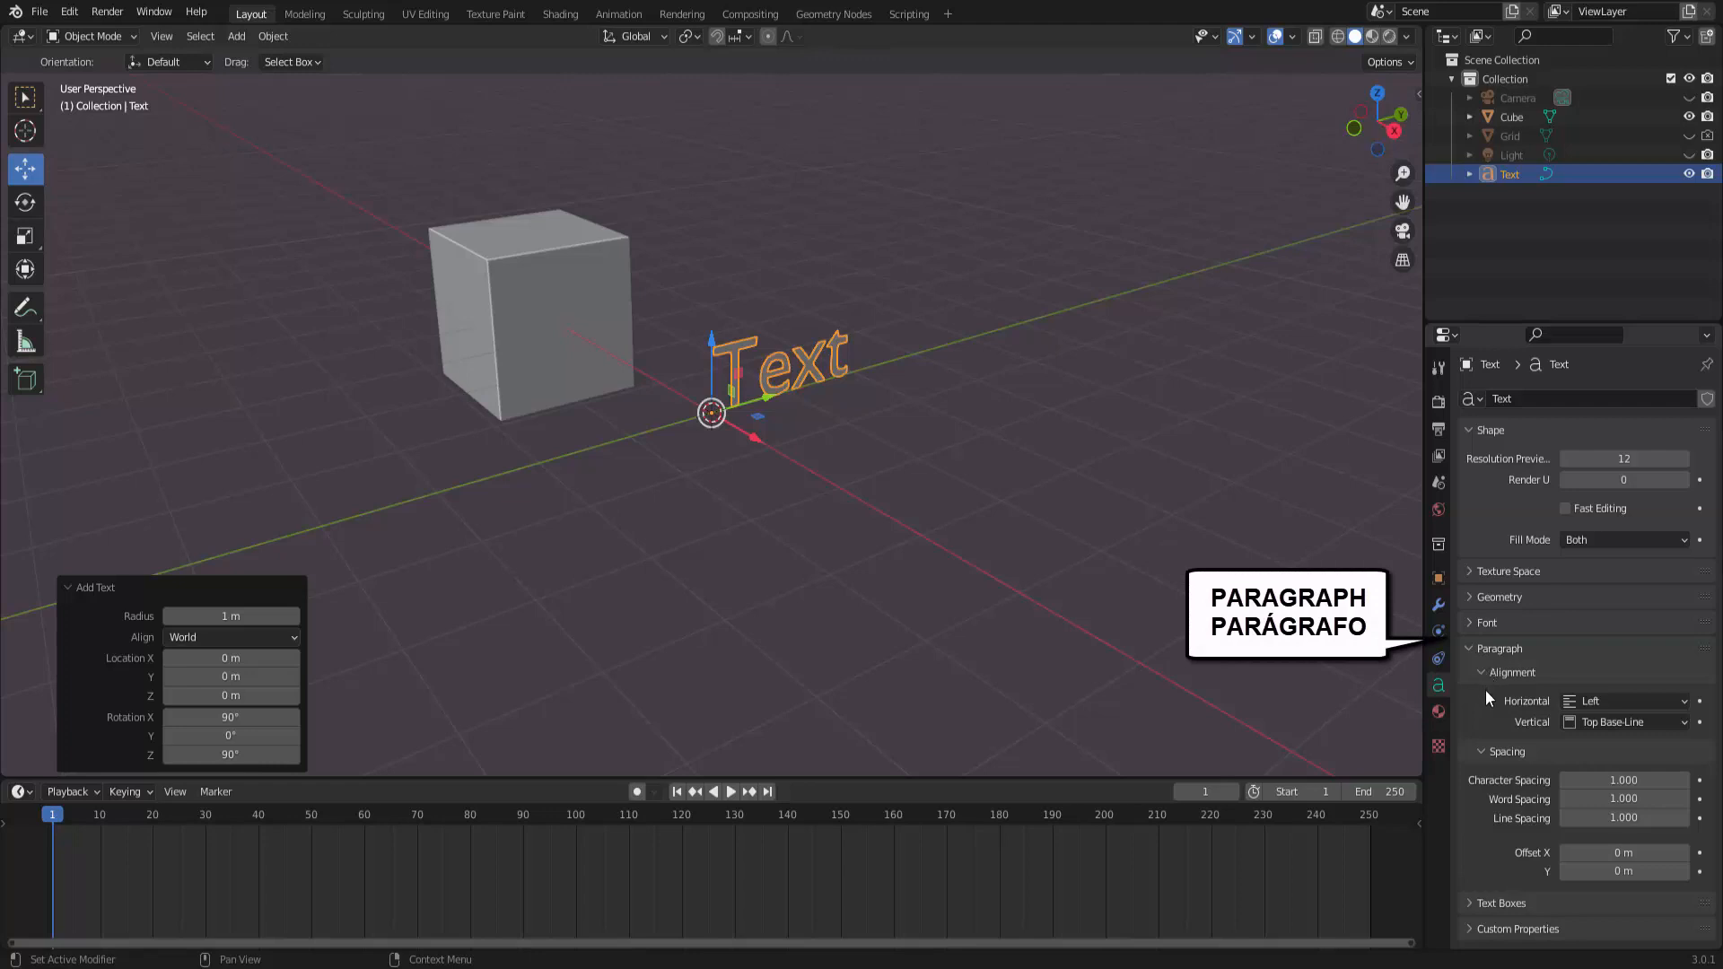
pyautogui.click(1617, 703)
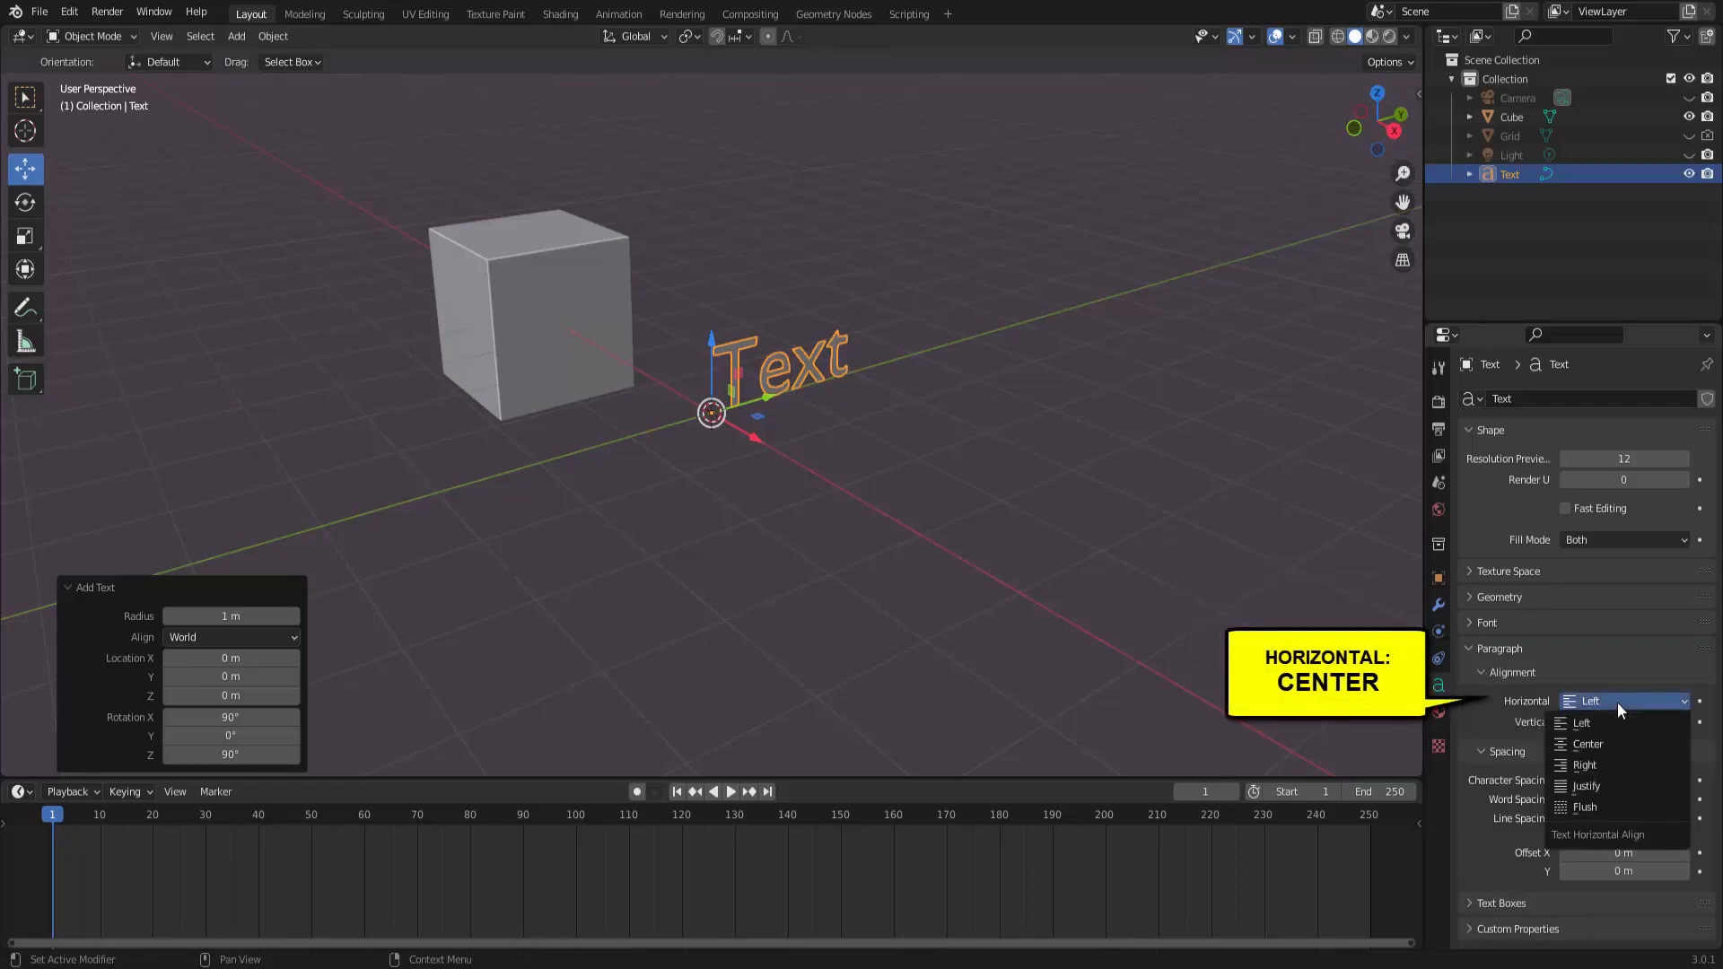
pyautogui.click(1592, 743)
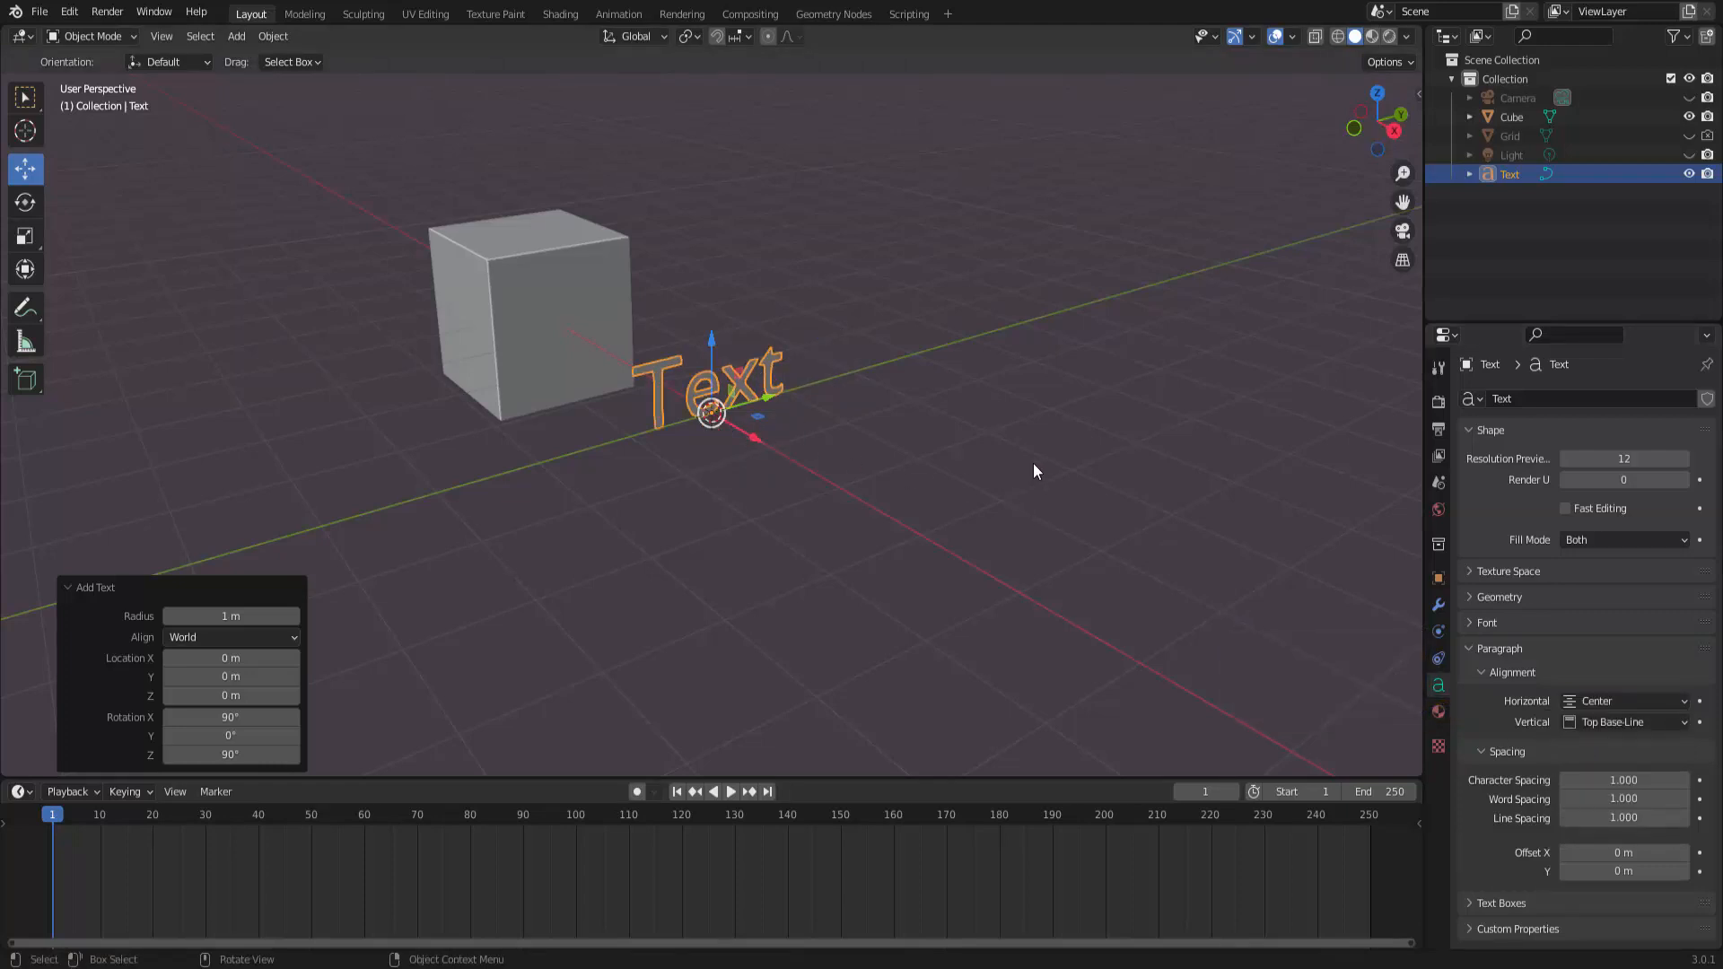
# Step: Deselect the text object, select the cube on its own and switch it to Edit Mode
pyautogui.moveTo(1373, 131); pyautogui.dragTo(1325, 123)
pyautogui.click(930, 269)
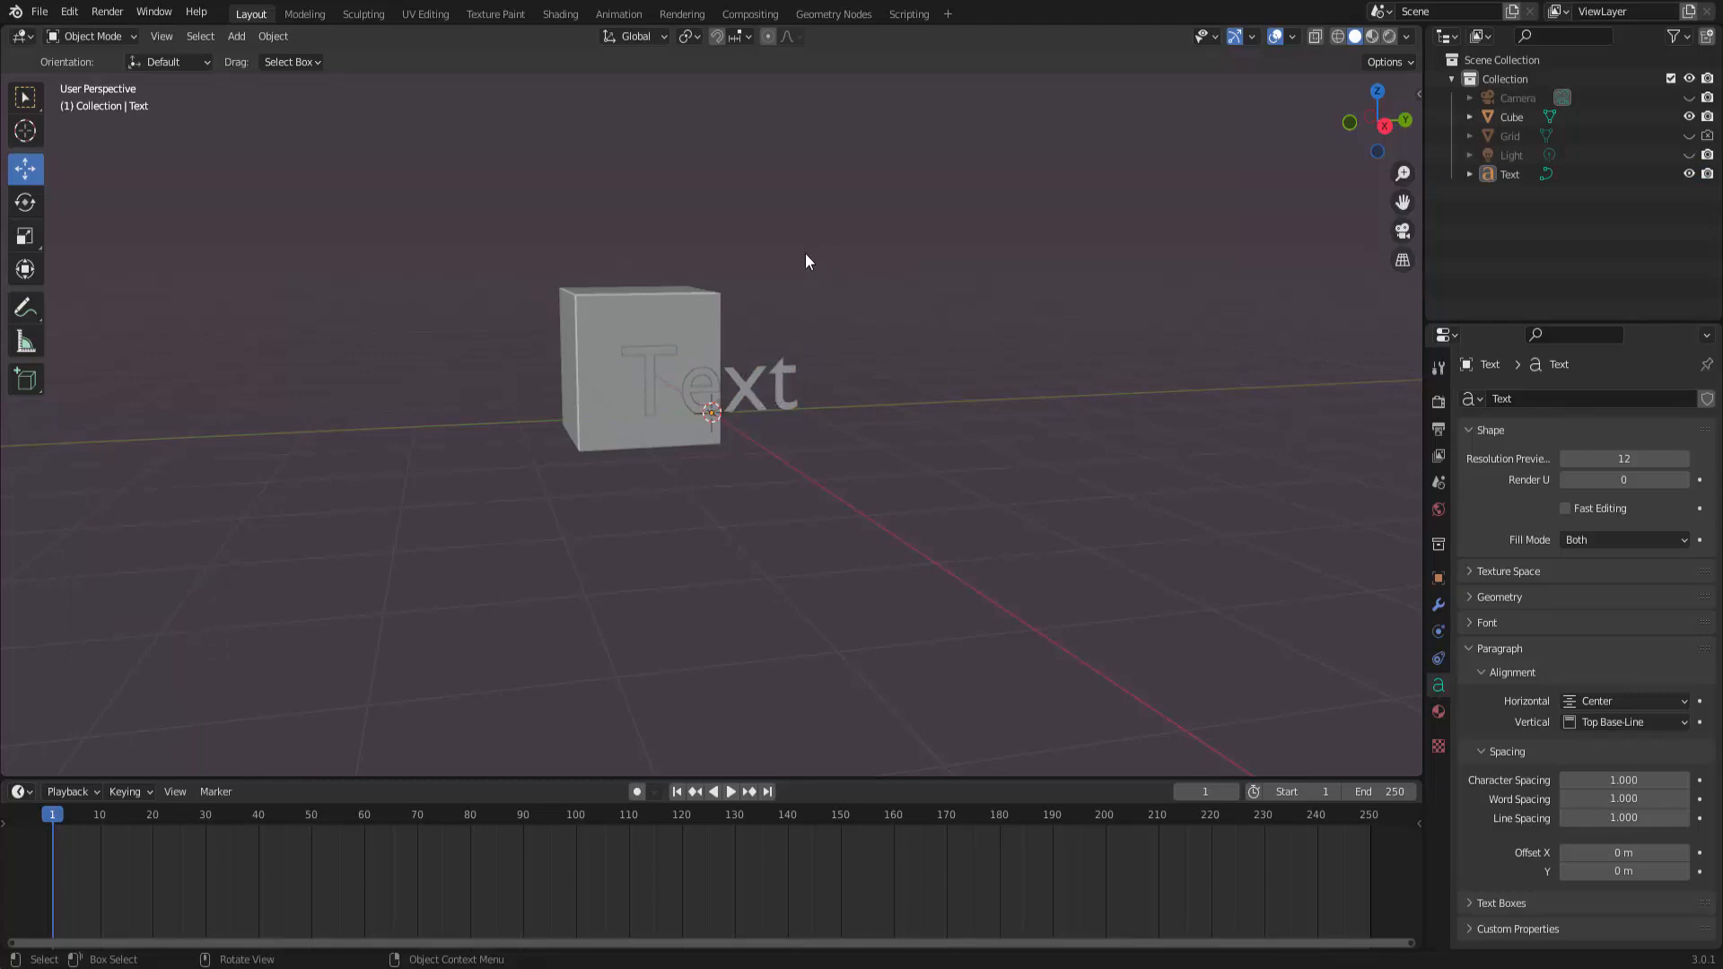
pyautogui.click(599, 309)
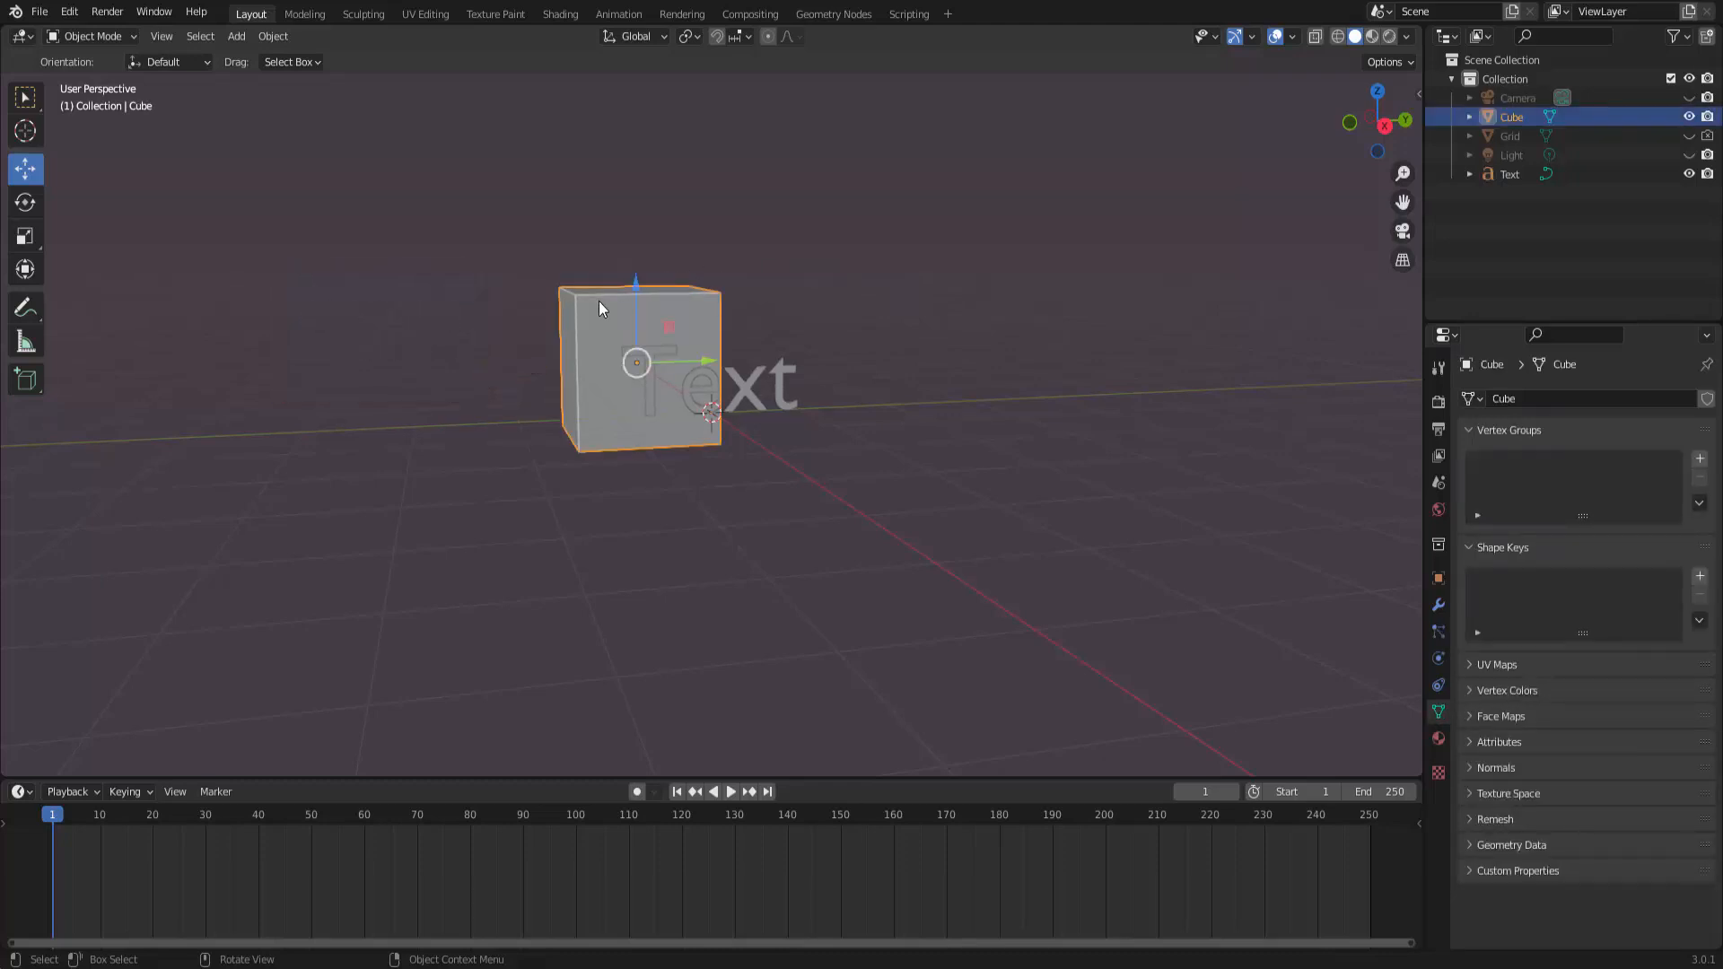
pyautogui.click(103, 38)
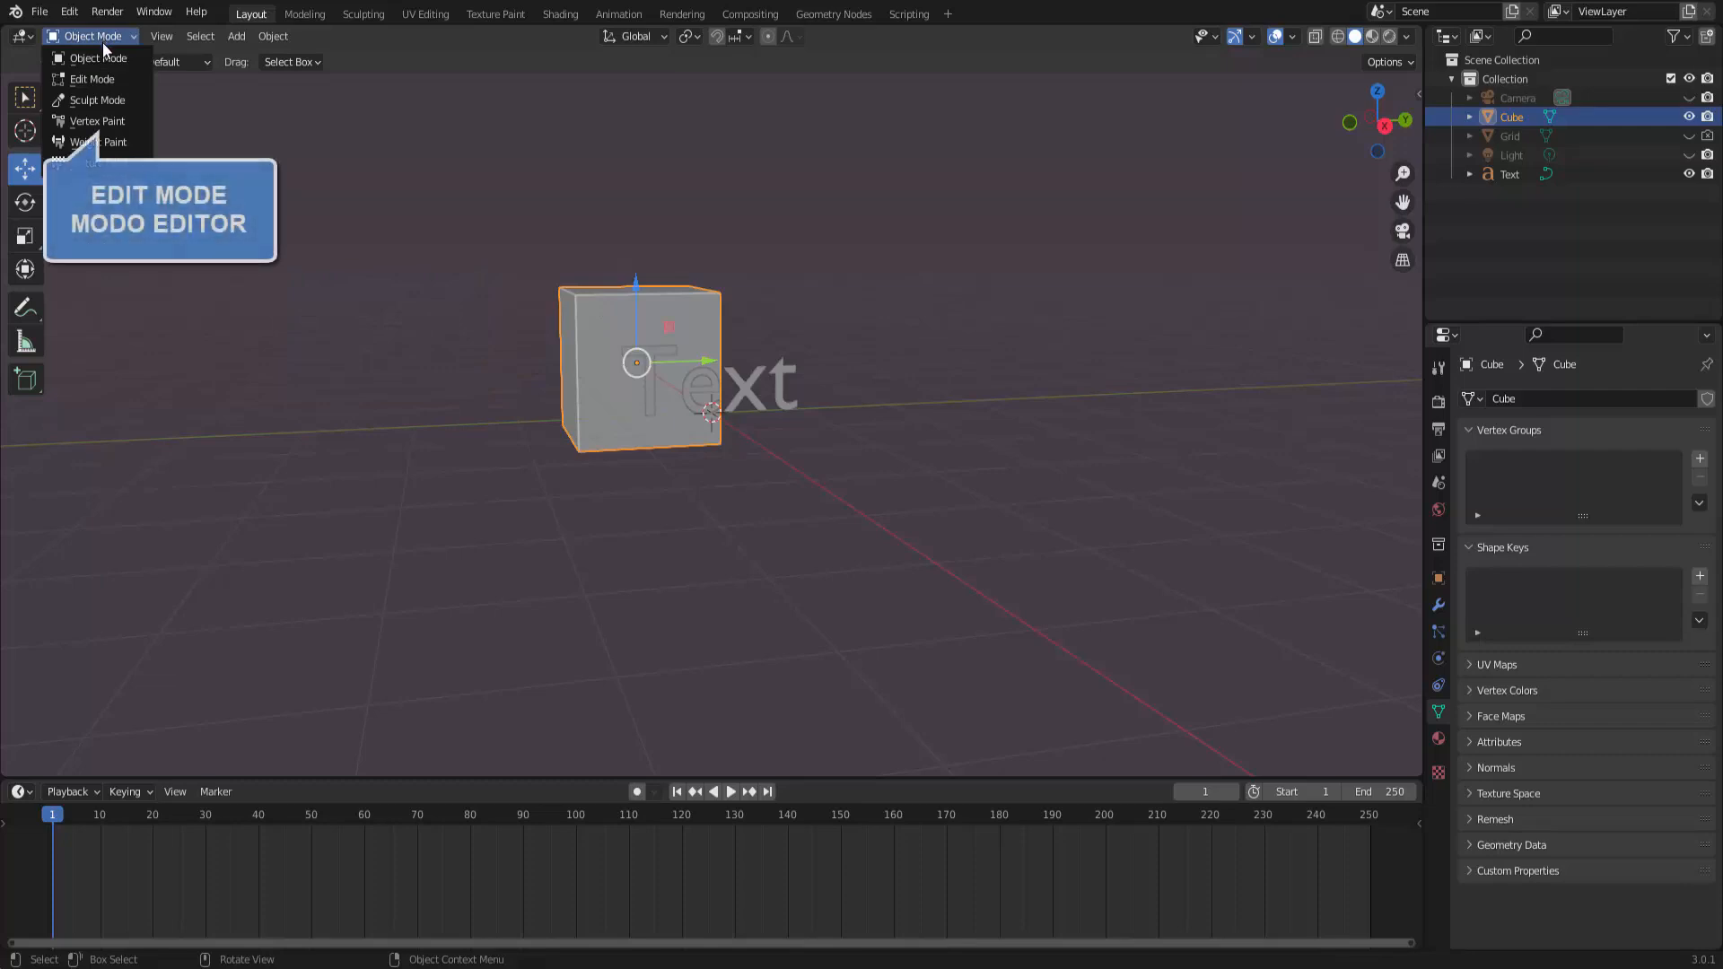
pyautogui.click(95, 80)
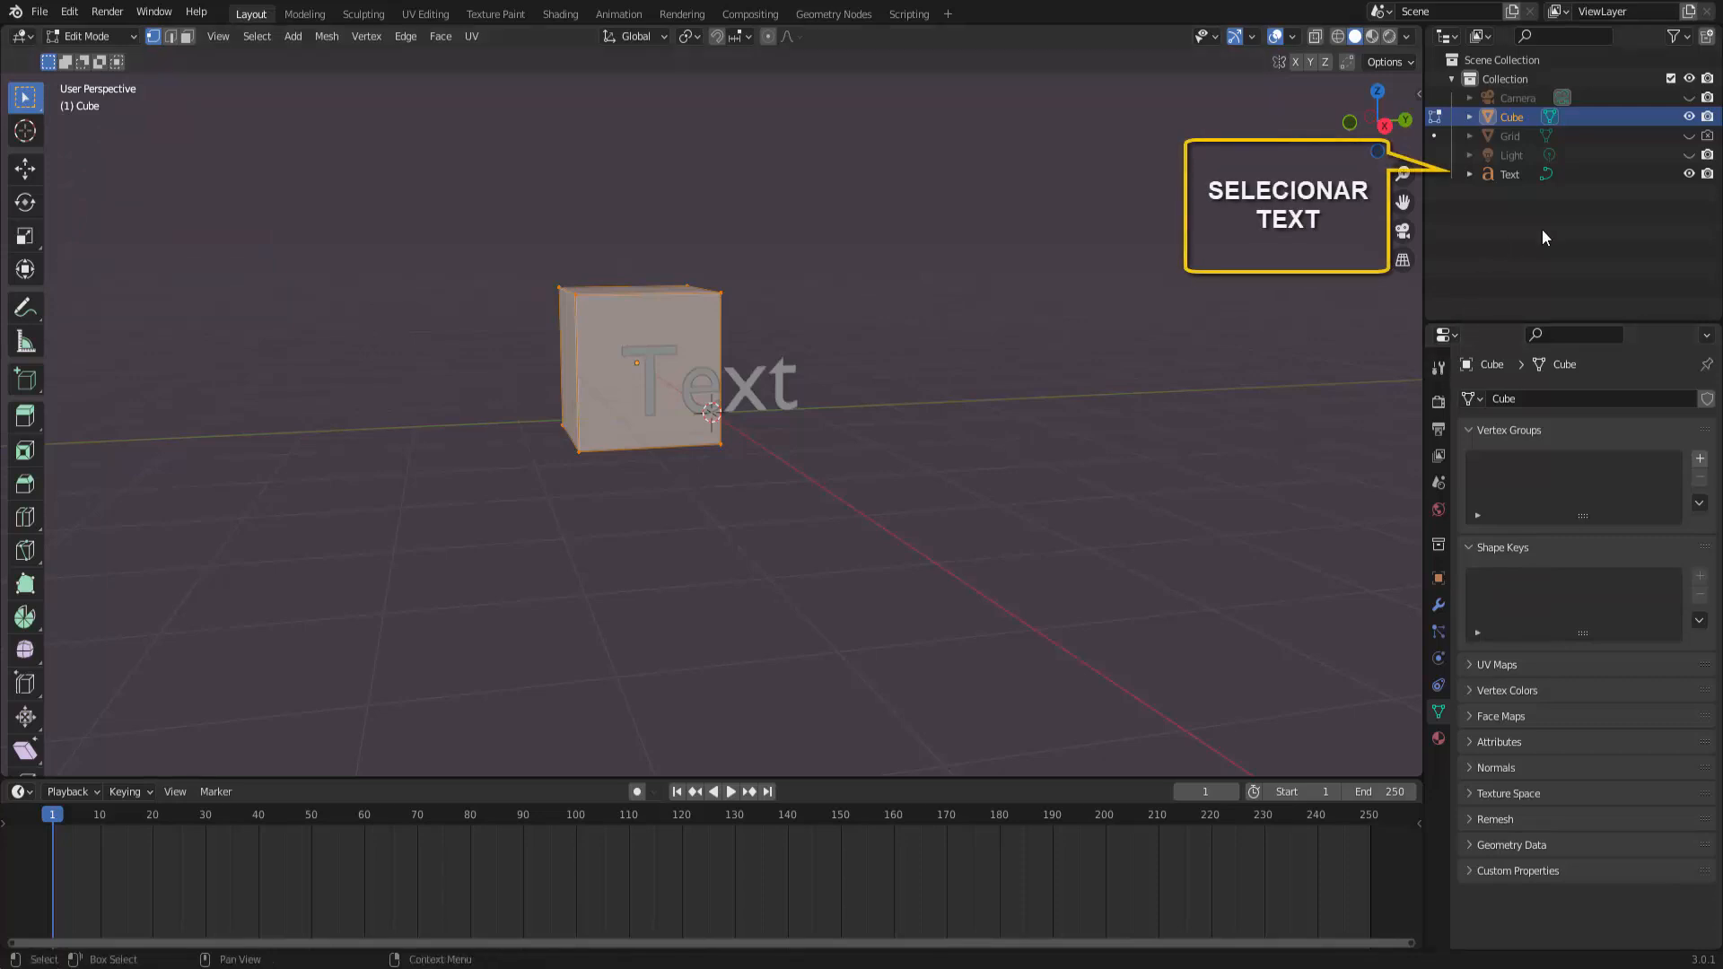
# Step: Select the text object as the cutter and apply Knife Project to the cube while looking along the X axis
pyautogui.click(1509, 174)
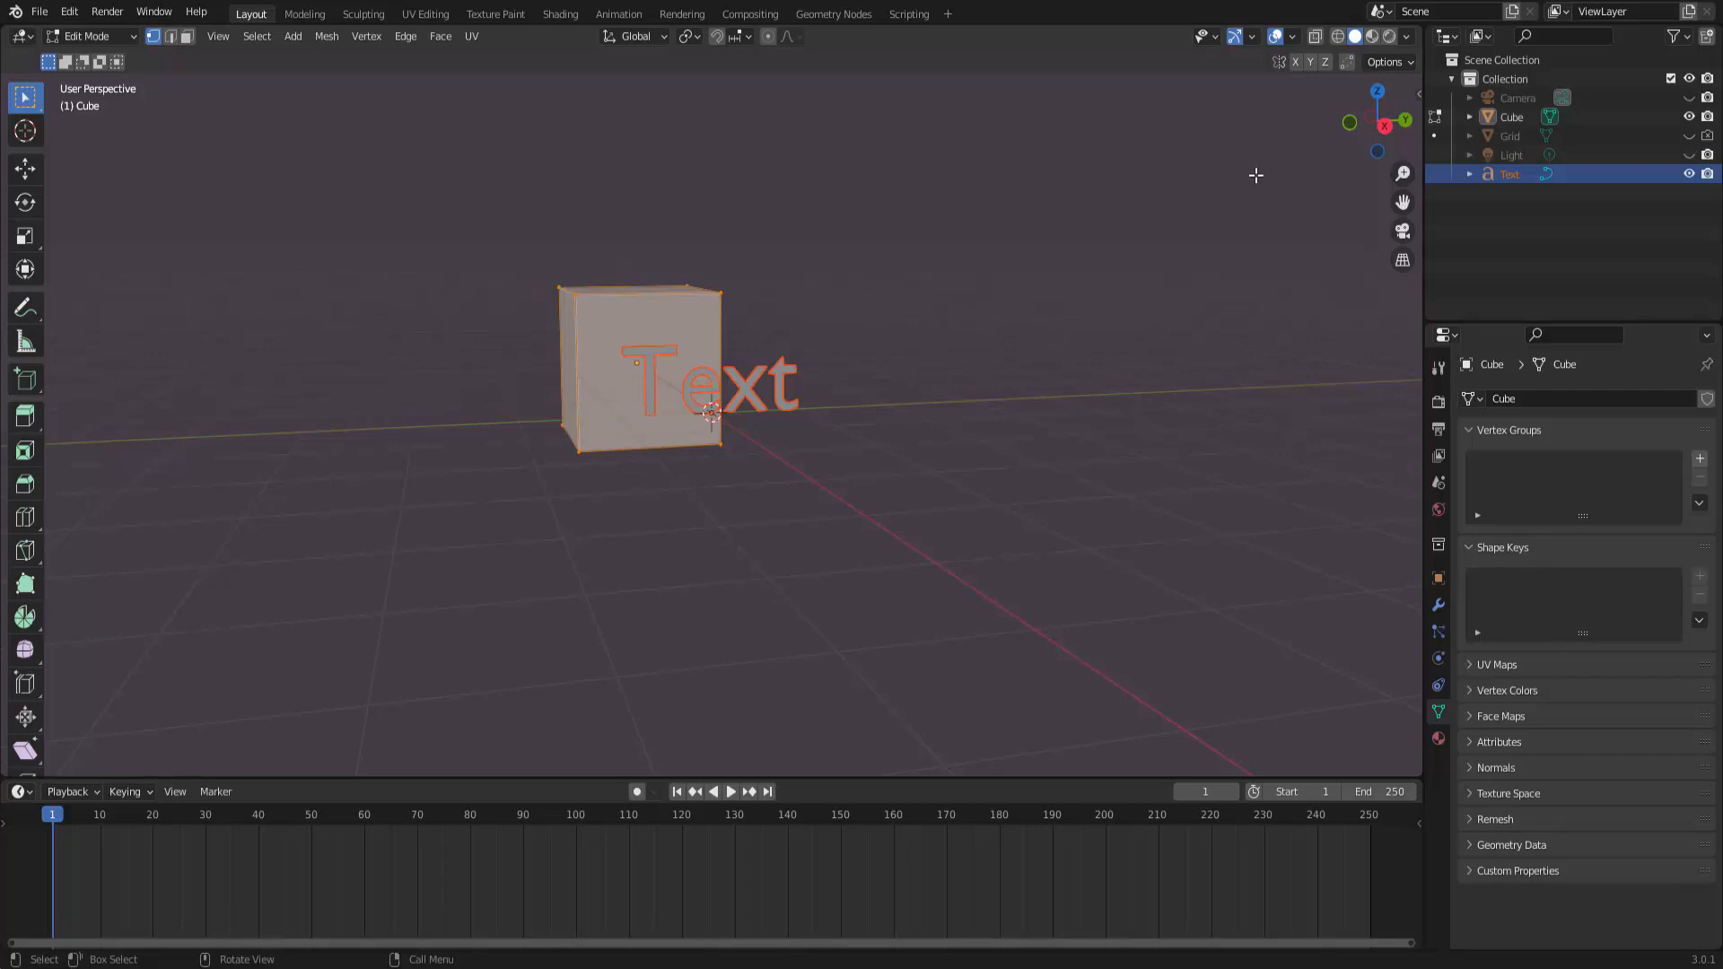
pyautogui.click(1385, 127)
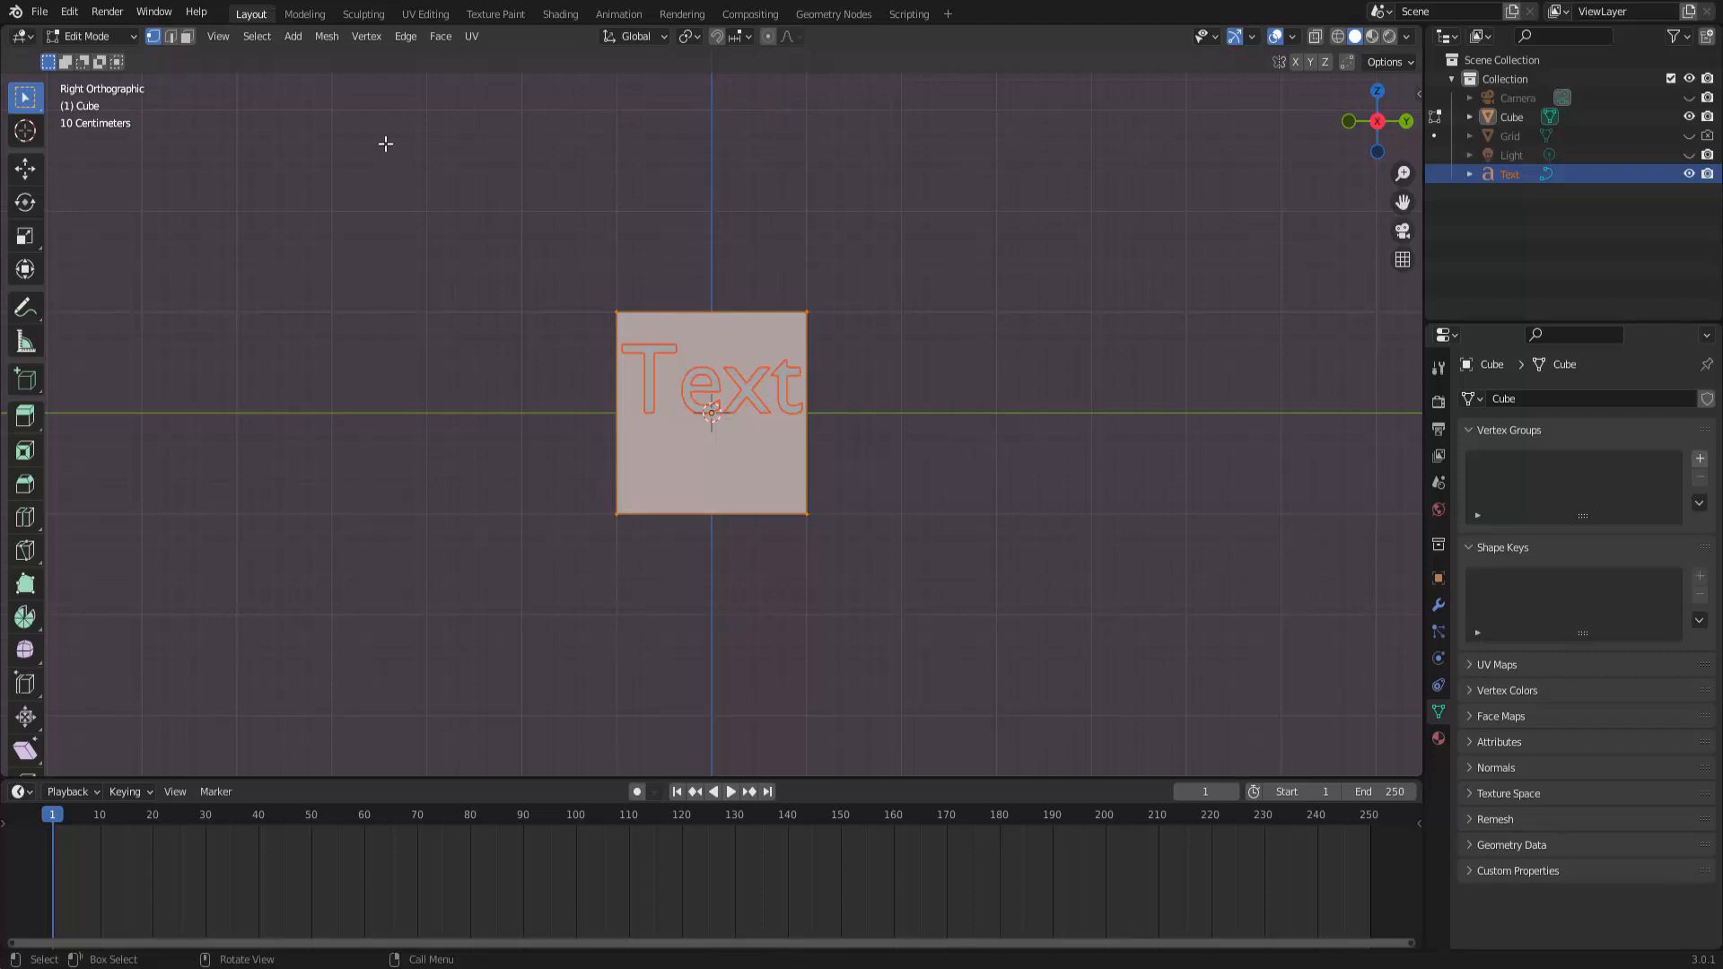
pyautogui.click(331, 42)
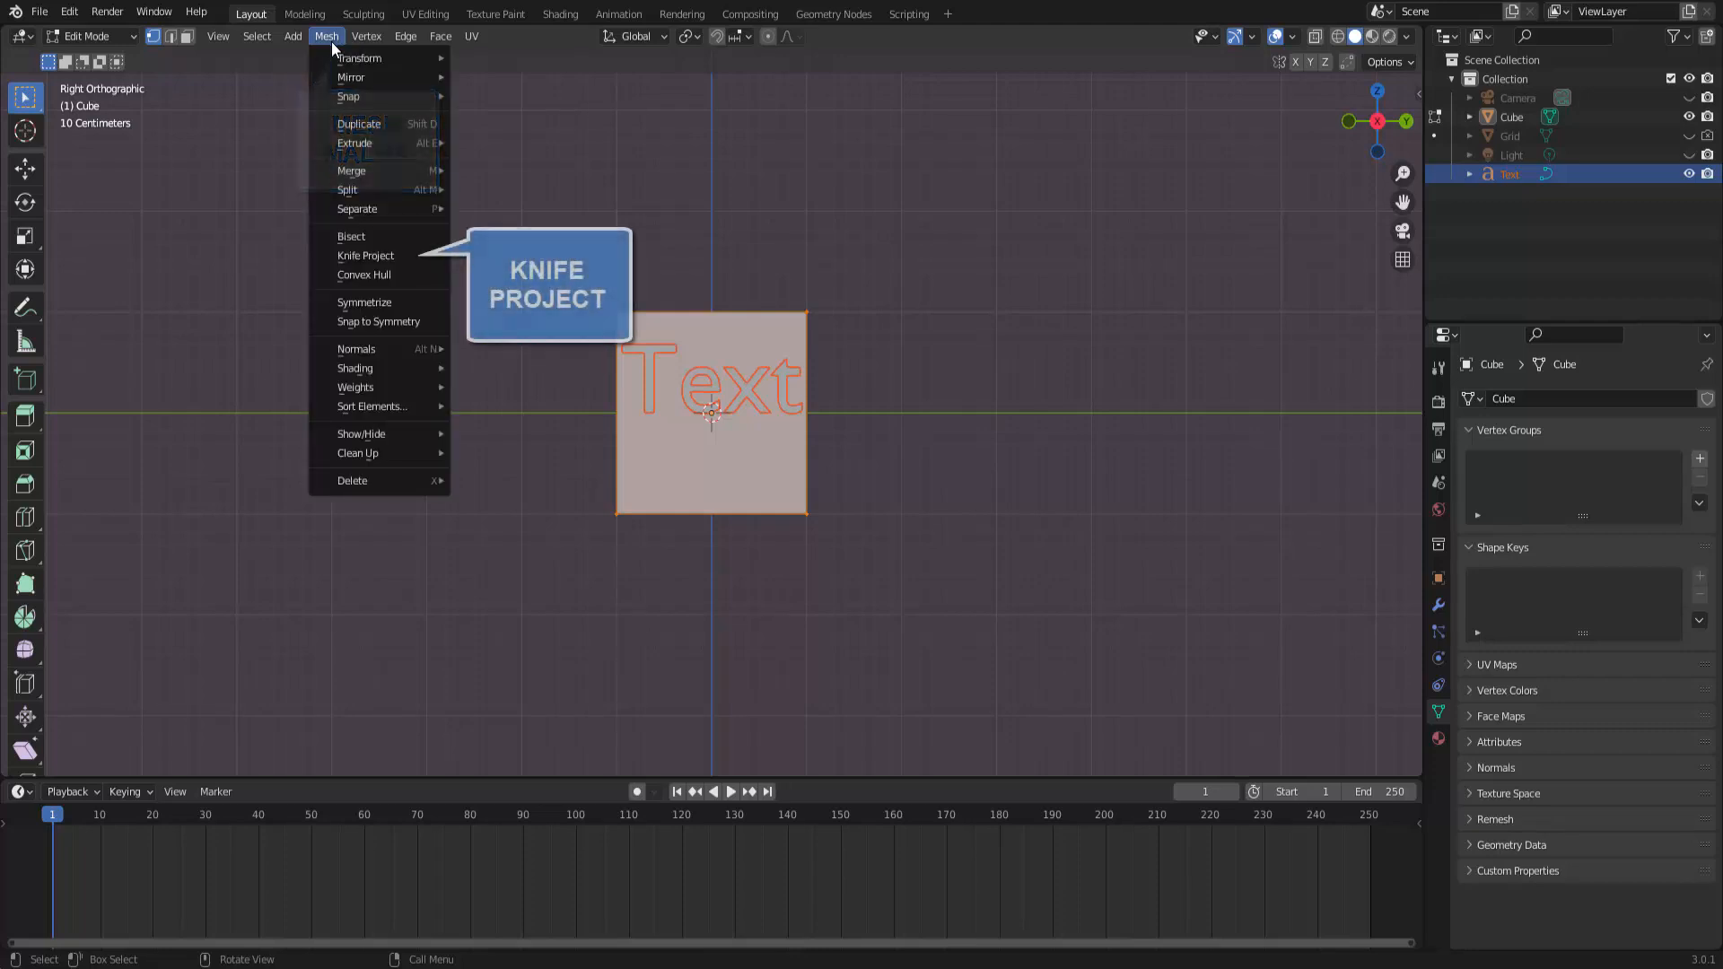
pyautogui.click(384, 257)
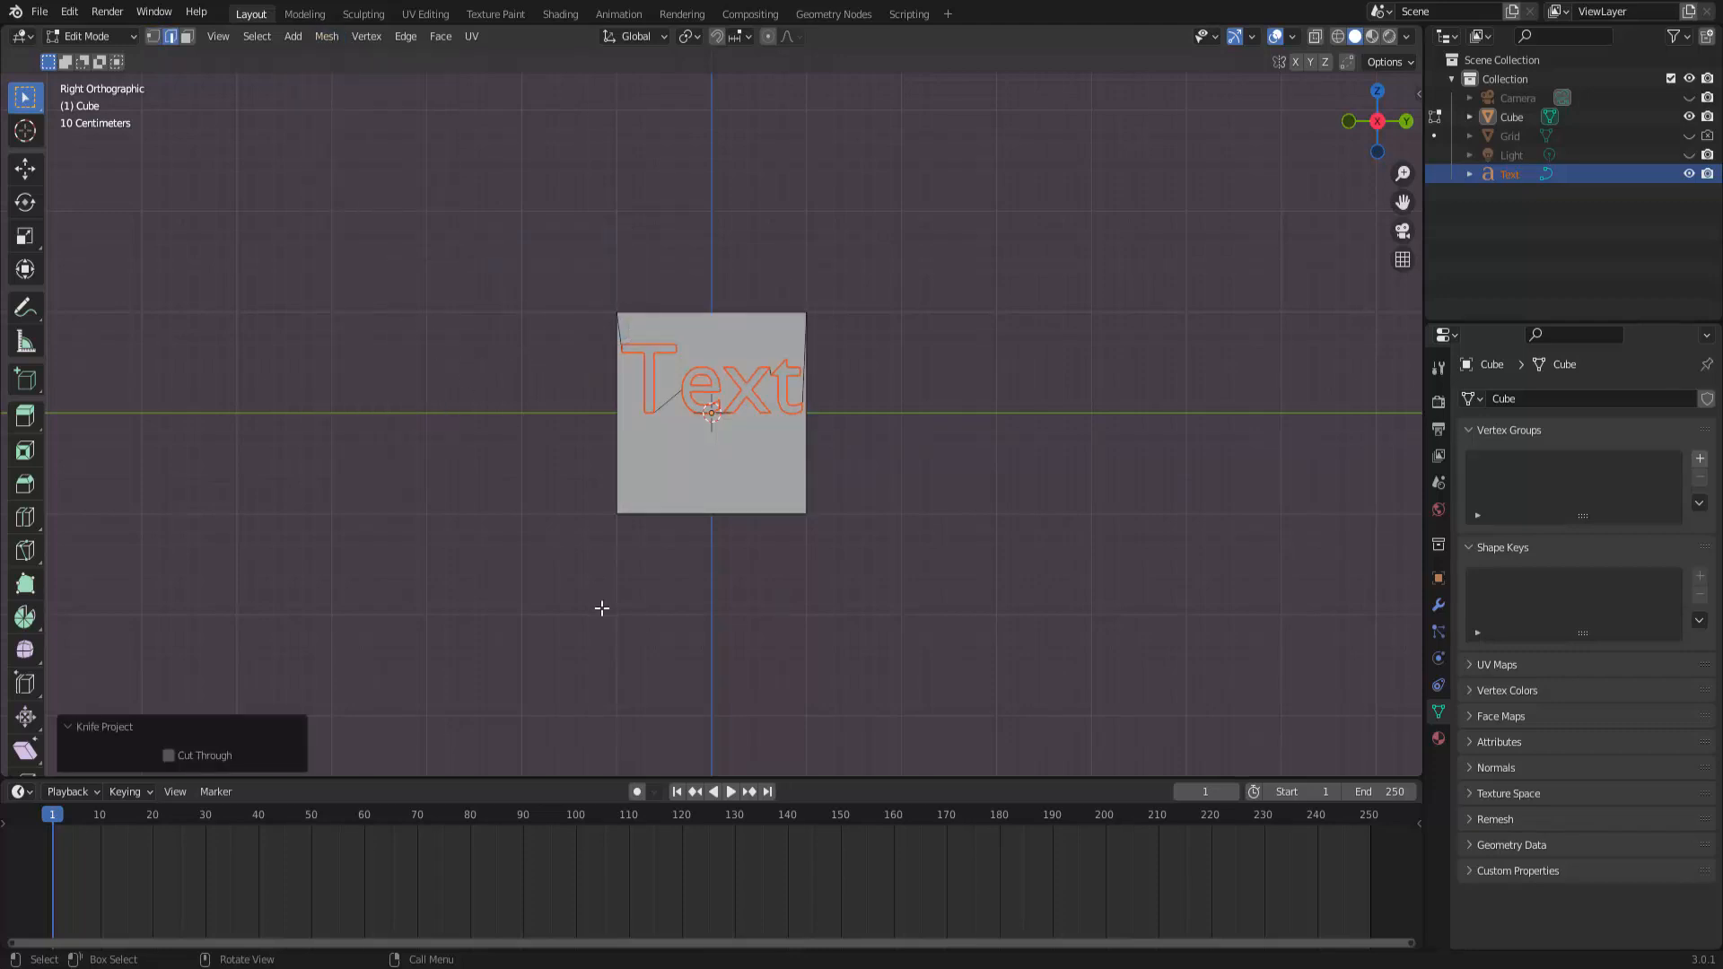
# Step: Hide the text object and extrude the projected letter faces about 0.22 m outward from the cube's front face
pyautogui.moveTo(601, 609); pyautogui.dragTo(677, 627, button='middle')
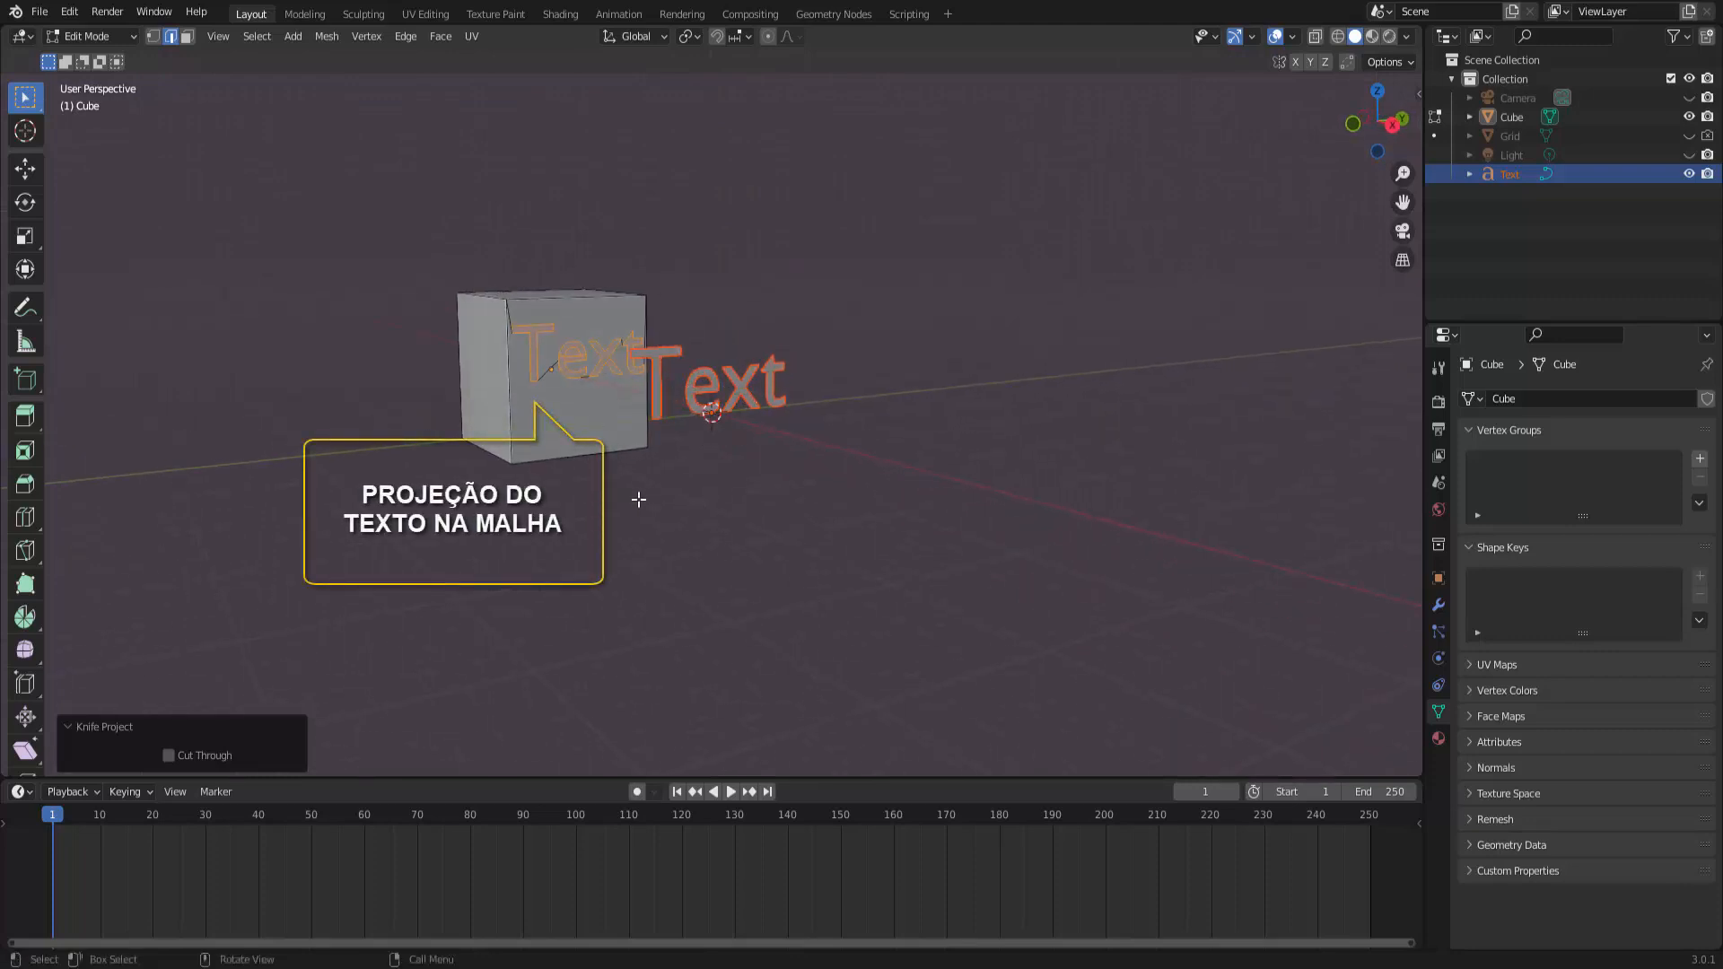
pyautogui.moveTo(638, 498); pyautogui.dragTo(587, 352, button='middle')
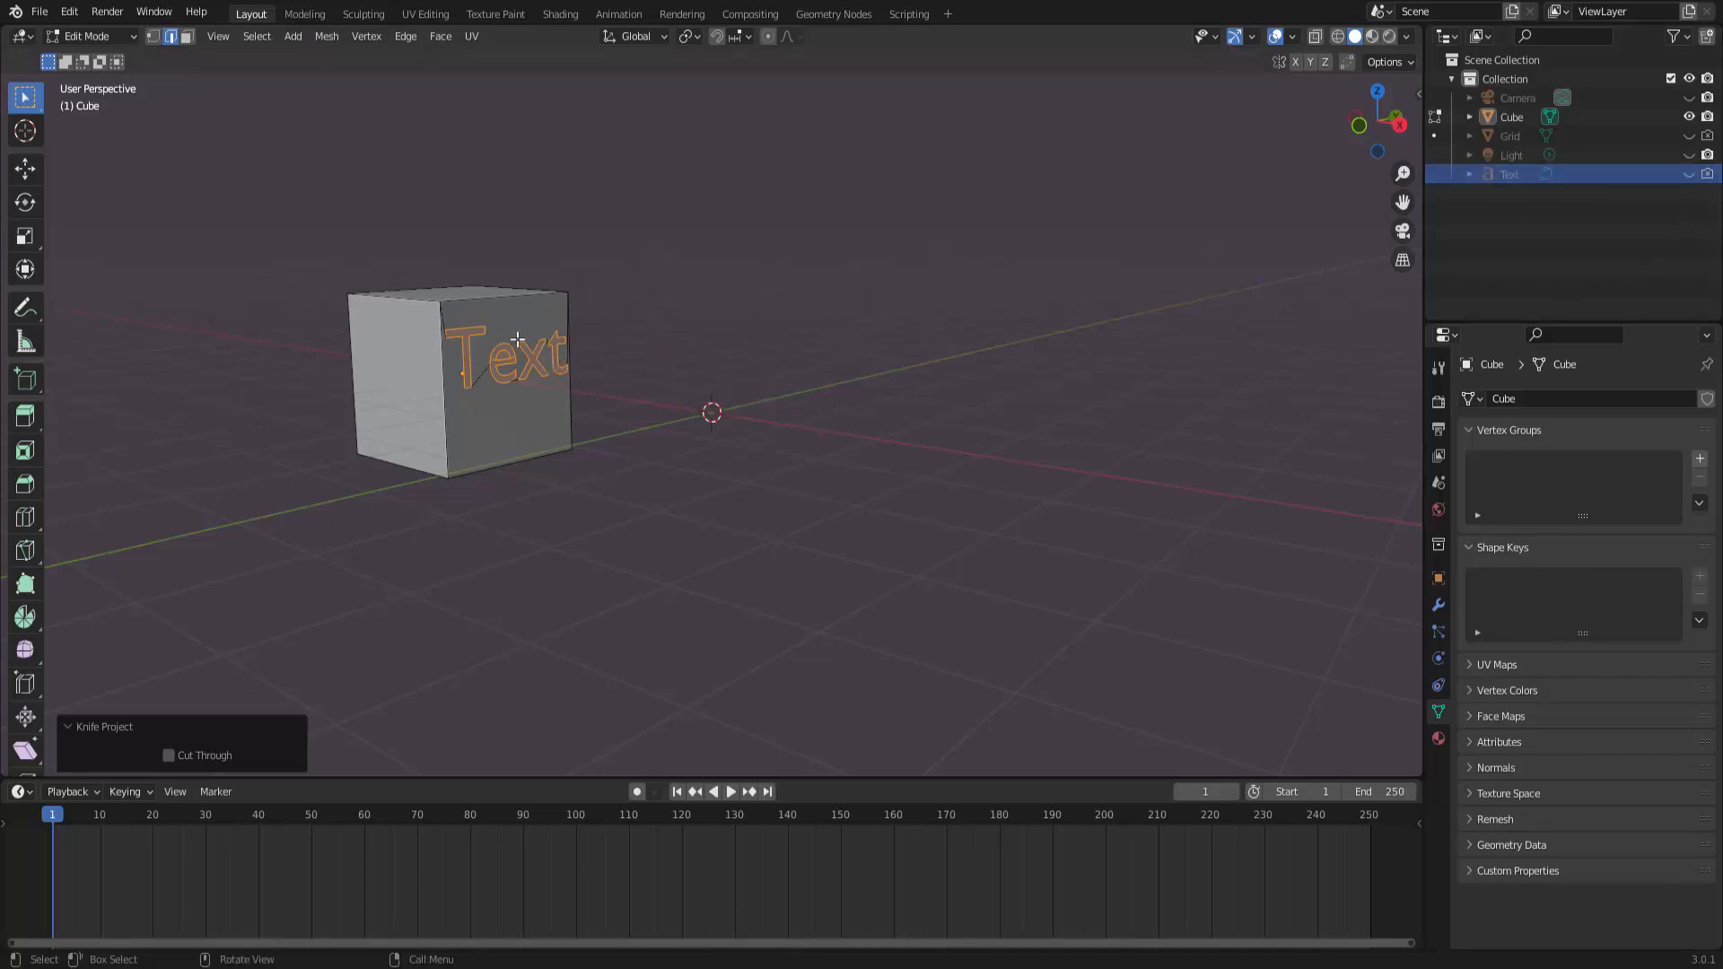
pyautogui.press('e')
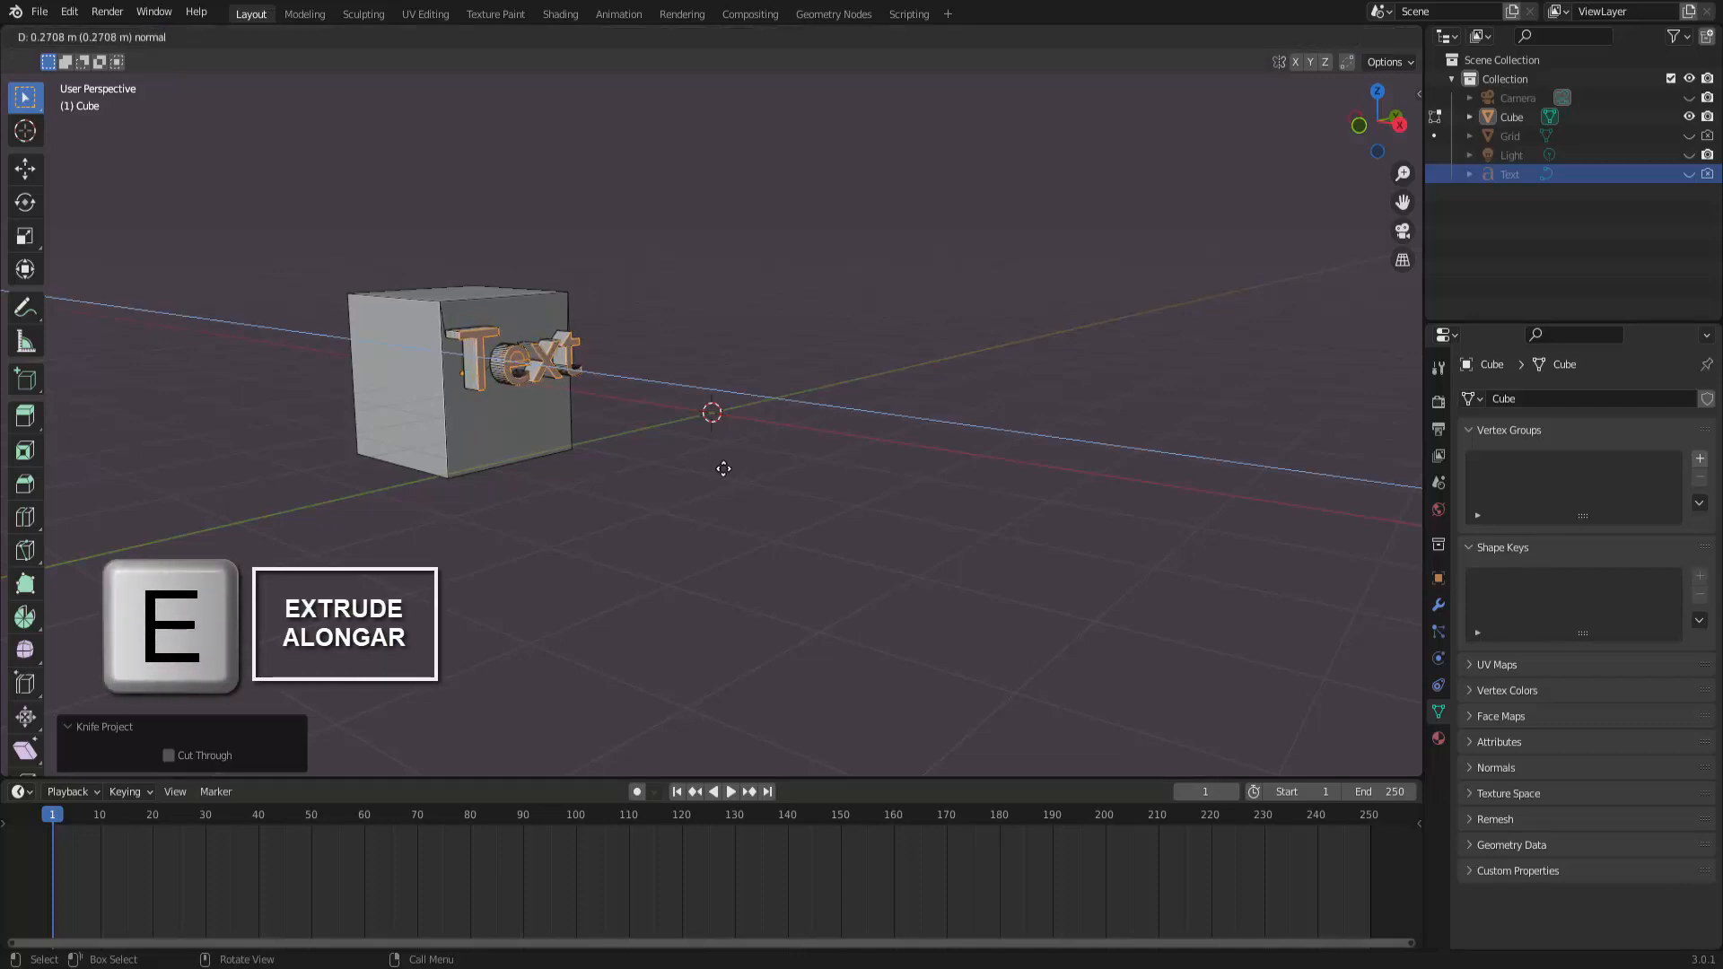
pyautogui.click(722, 467)
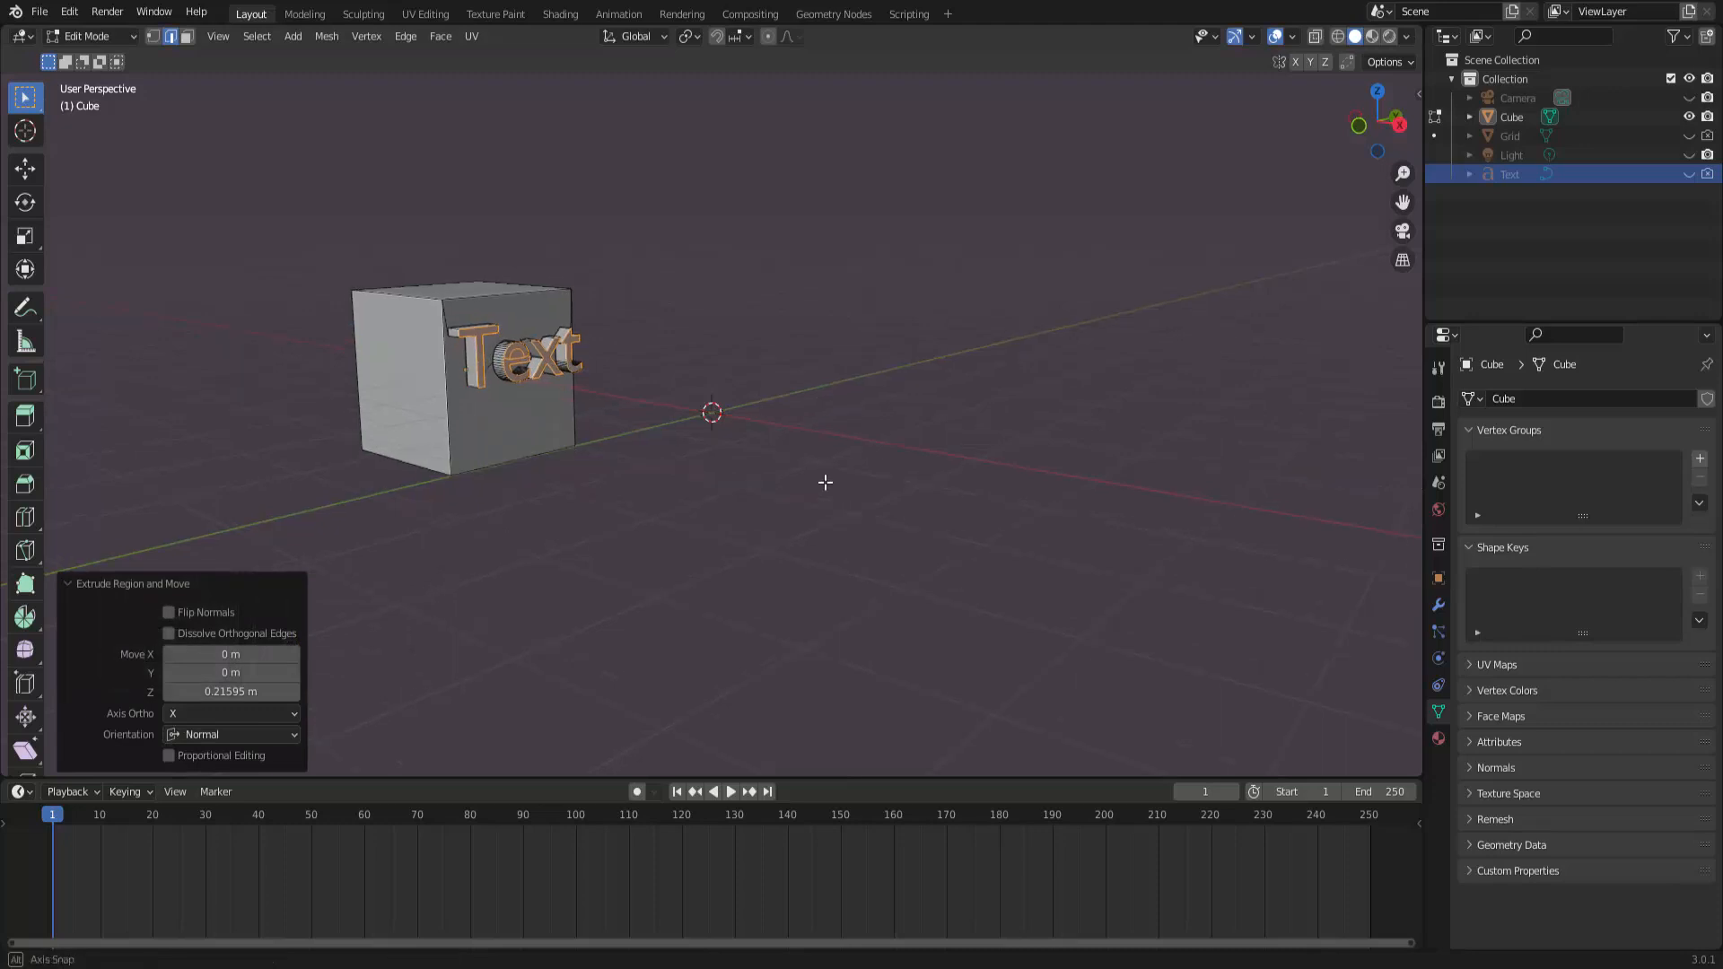
# Step: Return the cube to Object Mode and inspect the raised lettering from an angle
pyautogui.moveTo(825, 482); pyautogui.dragTo(790, 468, button='middle')
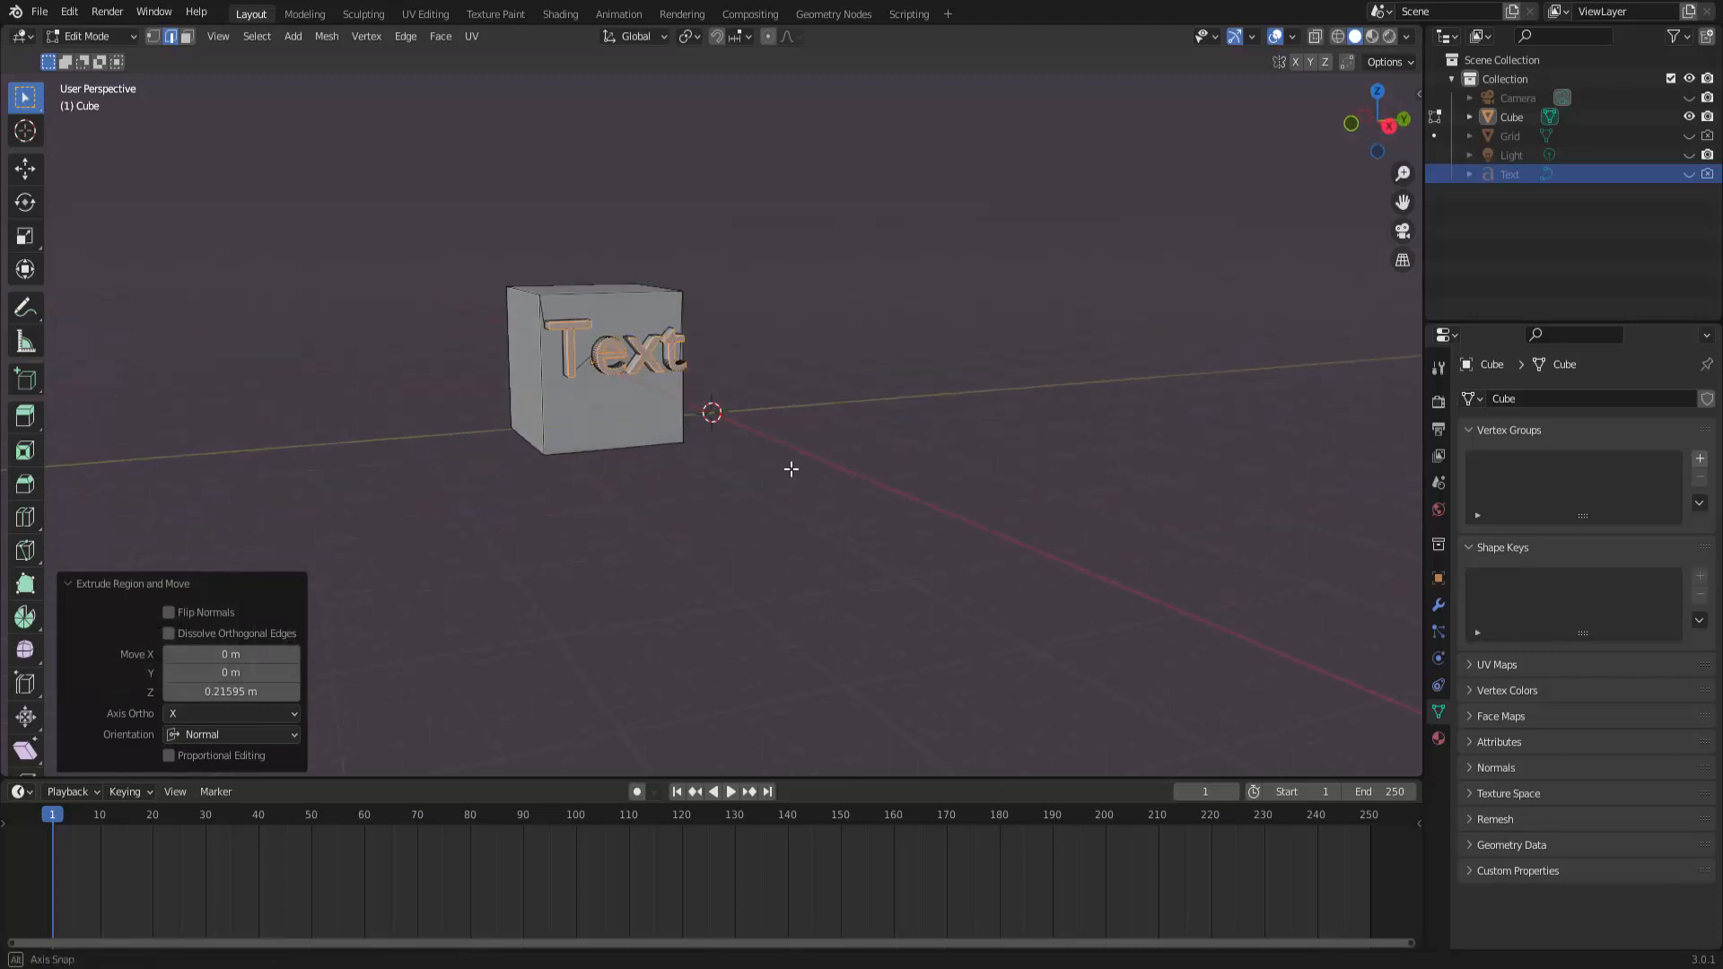
pyautogui.click(107, 39)
pyautogui.click(102, 56)
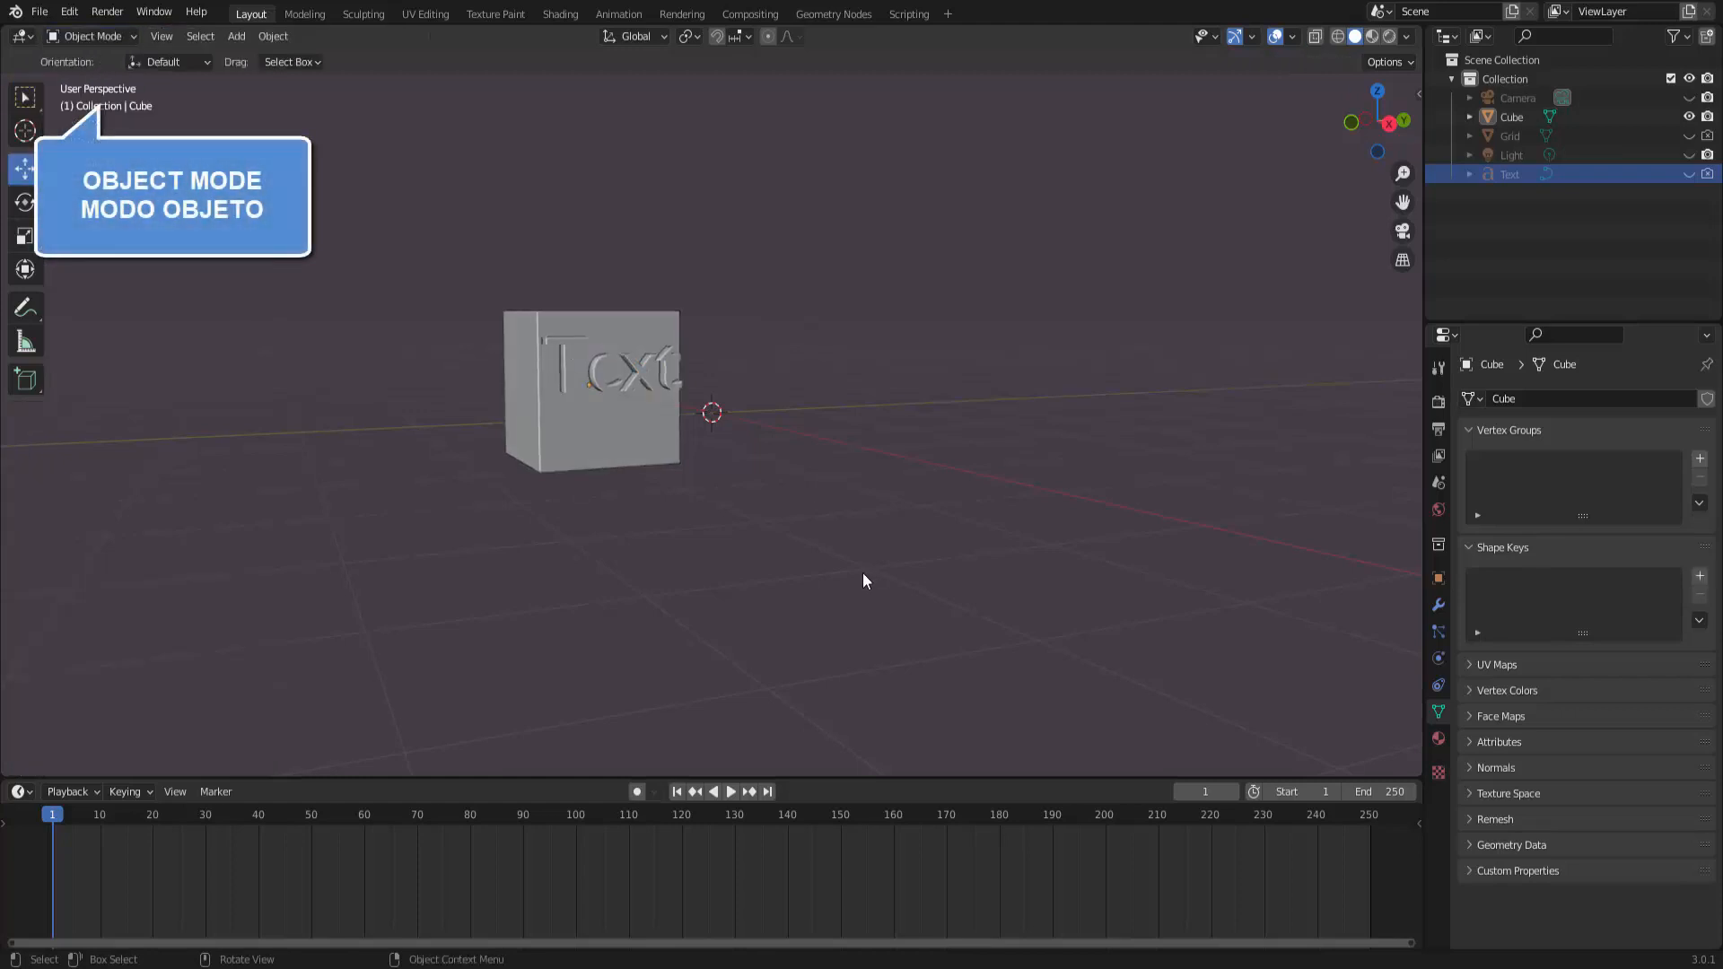
pyautogui.moveTo(780, 584); pyautogui.dragTo(802, 371, button='middle')
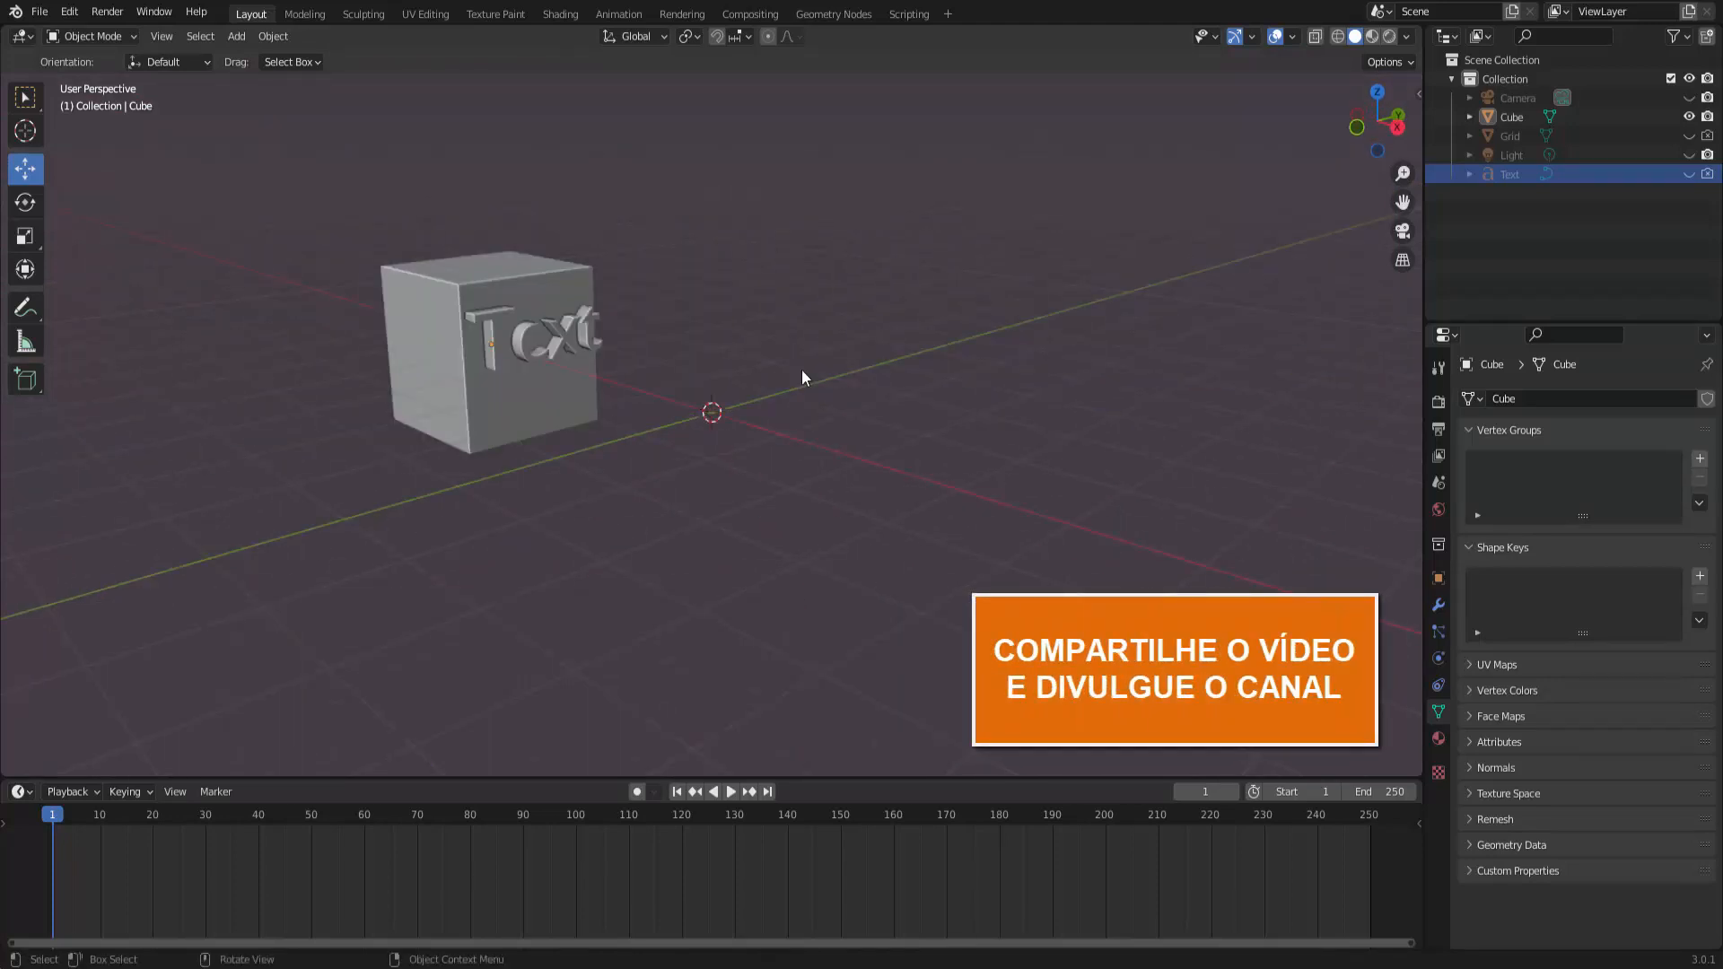